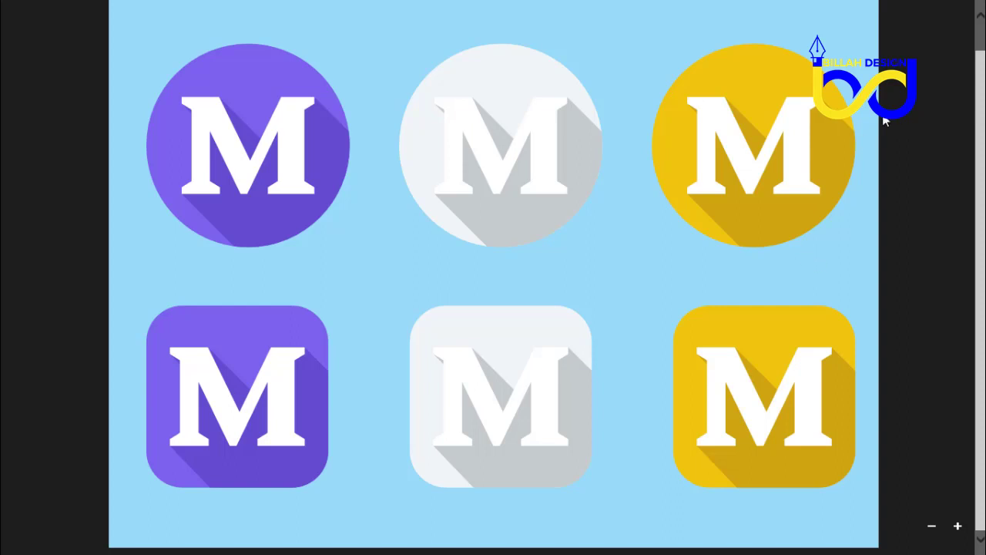
# - Close the finished-icons PDF preview and bring the artboard into view at 100% zoom
pyautogui.click(954, 9)
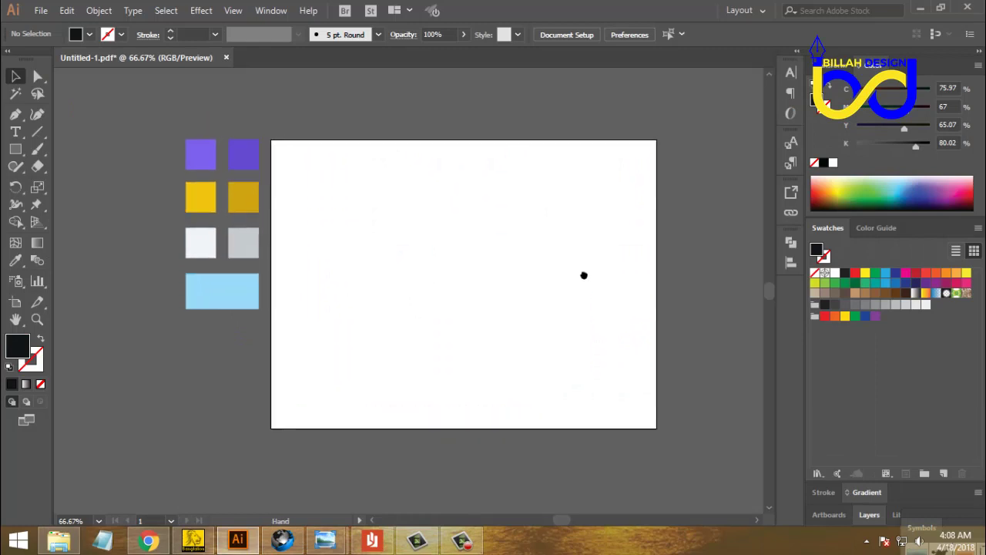
pyautogui.moveTo(607, 254); pyautogui.dragTo(583, 275)
pyautogui.hotkey('ctrl', '=')
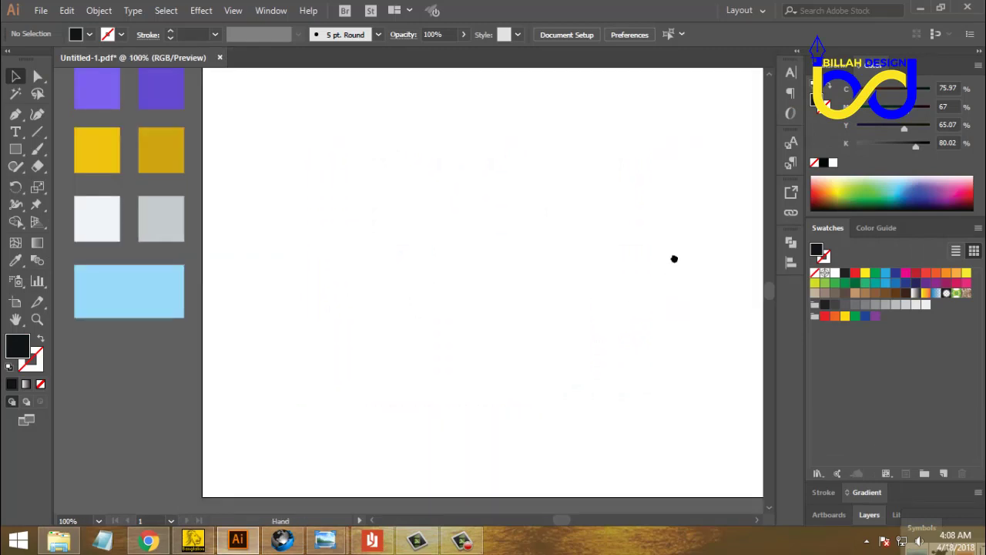
pyautogui.moveTo(673, 258); pyautogui.dragTo(636, 271)
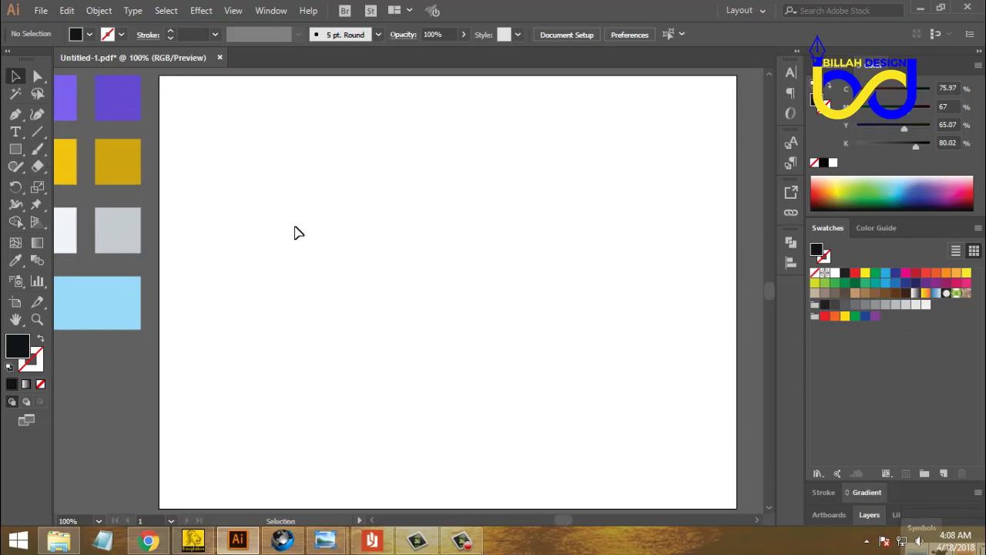
# - Draw a rectangle over the whole artboard and fill it with the light-blue swatch colour
pyautogui.click(16, 149)
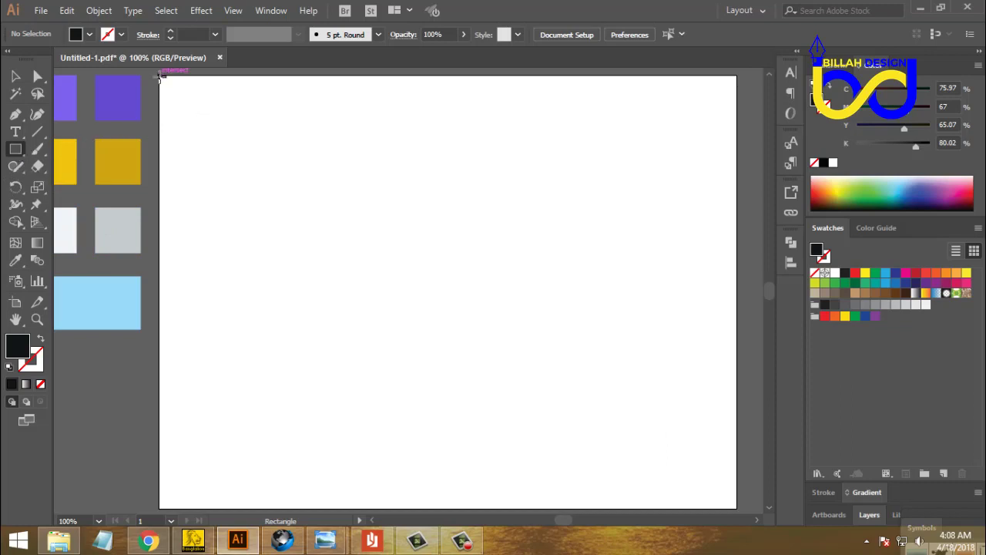
pyautogui.moveTo(160, 75); pyautogui.dragTo(736, 508)
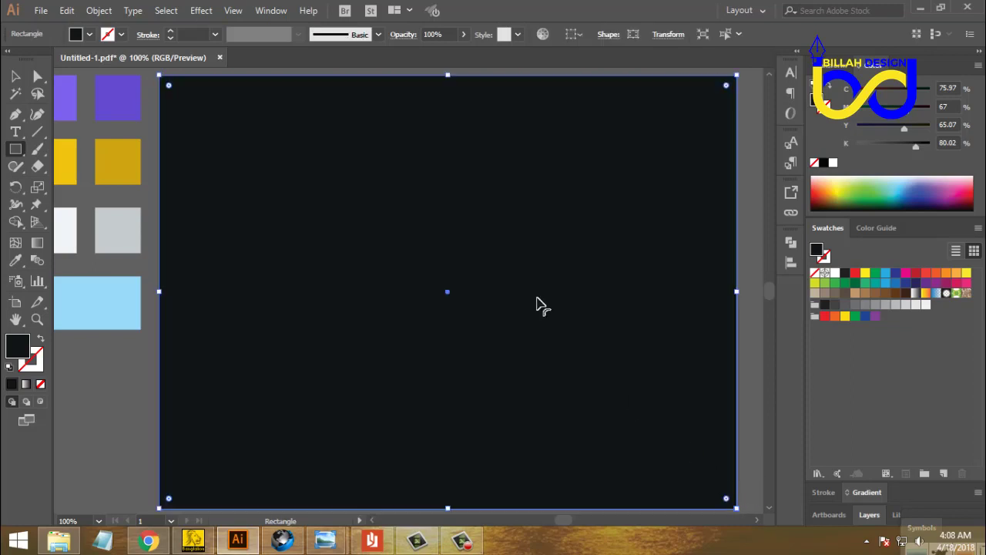
pyautogui.click(17, 263)
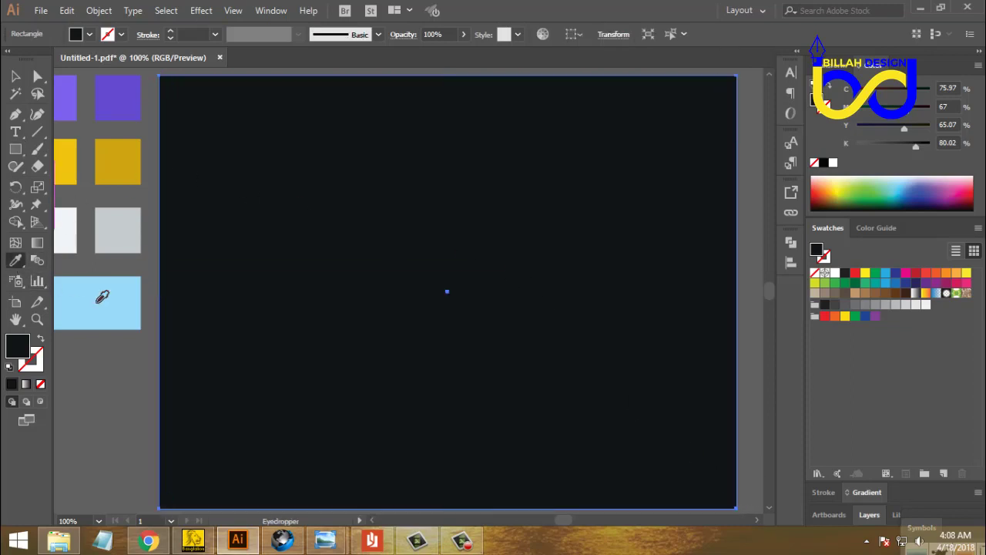
pyautogui.click(110, 304)
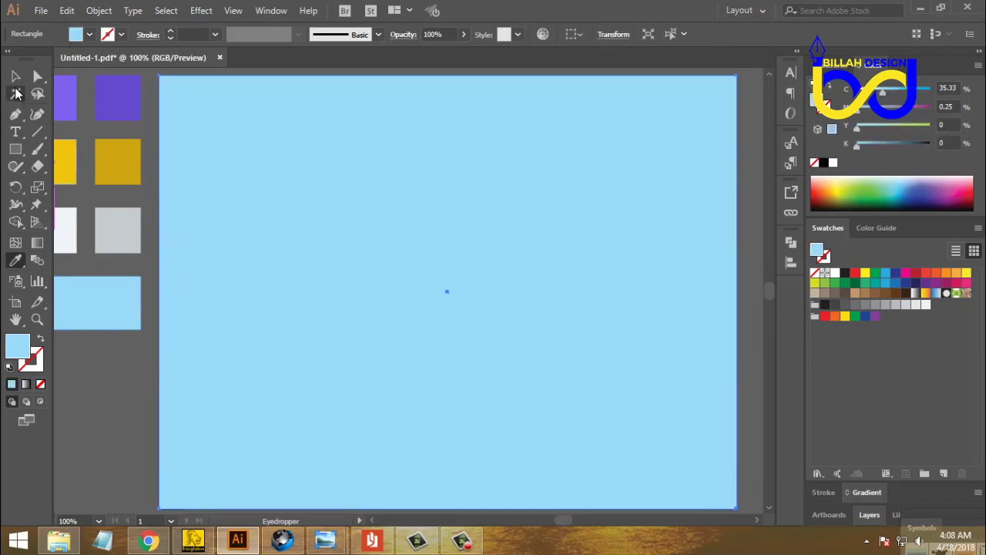
pyautogui.press('v')
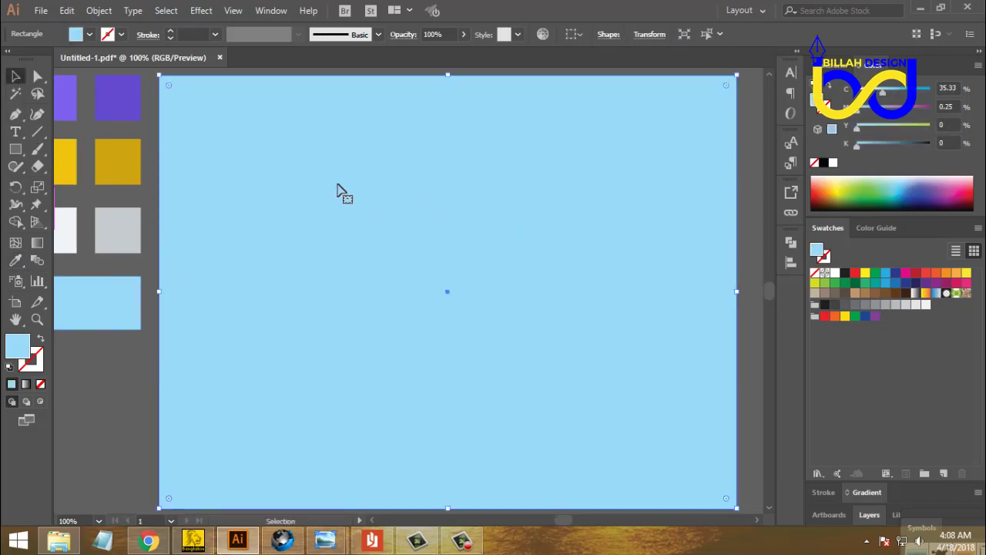
# - Lock the background rectangle with Object > Lock > Selection, then zoom out to 66.67%
pyautogui.click(98, 11)
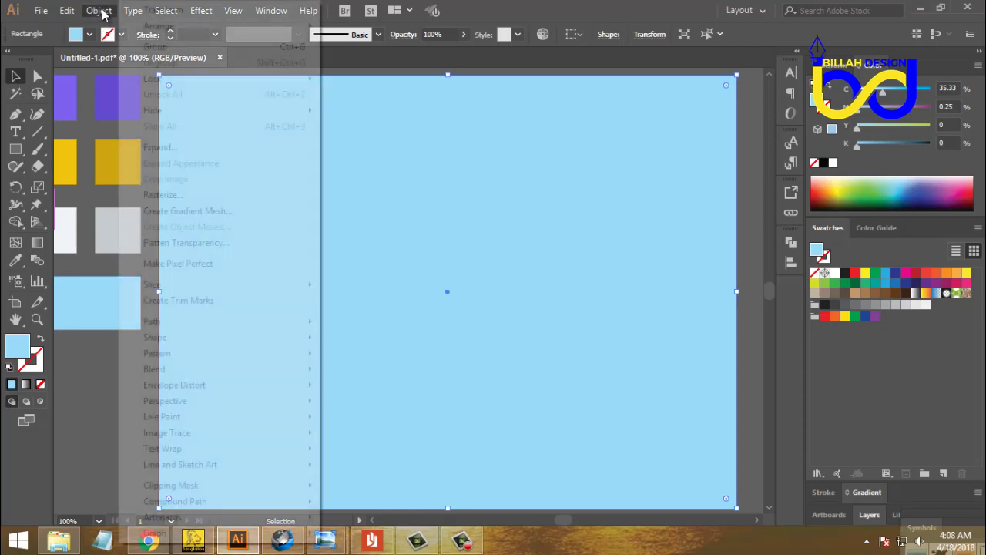
pyautogui.moveTo(162, 81)
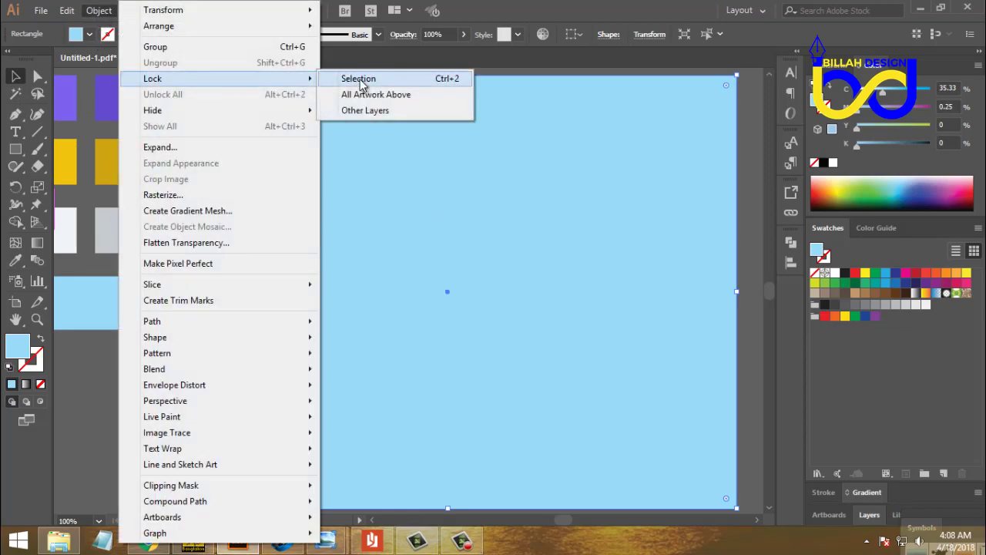
pyautogui.click(453, 84)
pyautogui.moveTo(319, 200); pyautogui.dragTo(520, 367)
pyautogui.hotkey('ctrl', '-')
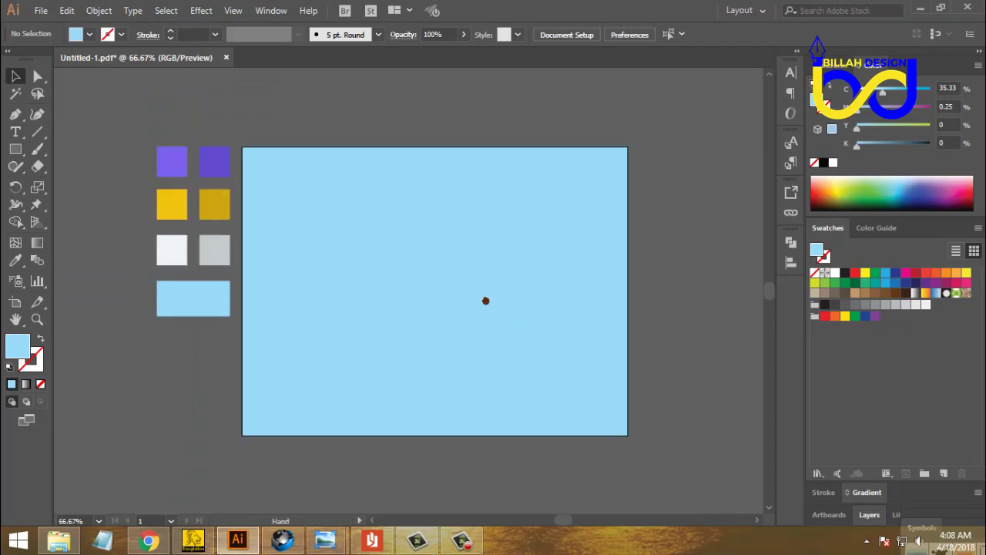
pyautogui.moveTo(485, 300); pyautogui.dragTo(493, 301)
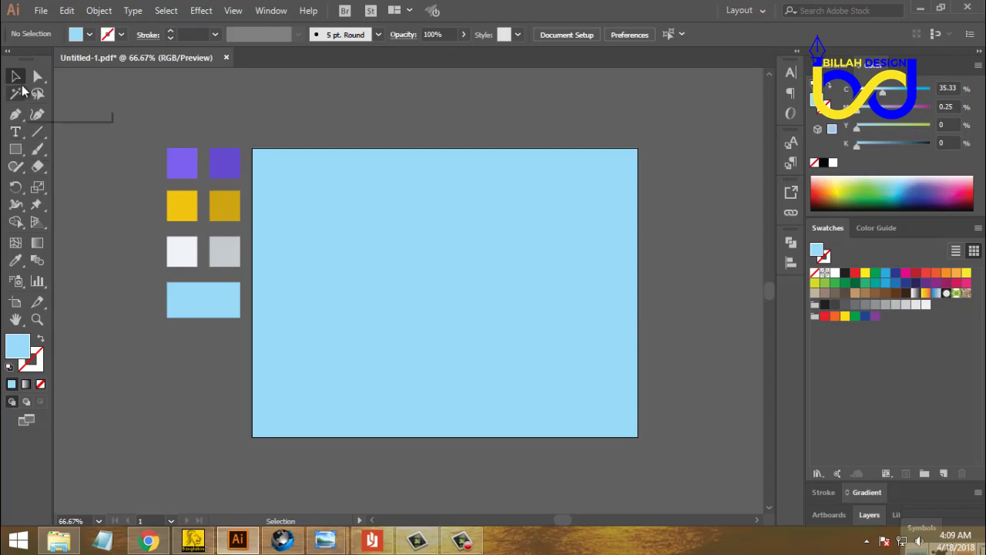
# - Add a text object containing 'm' at 48 pt on the artboard
pyautogui.click(15, 131)
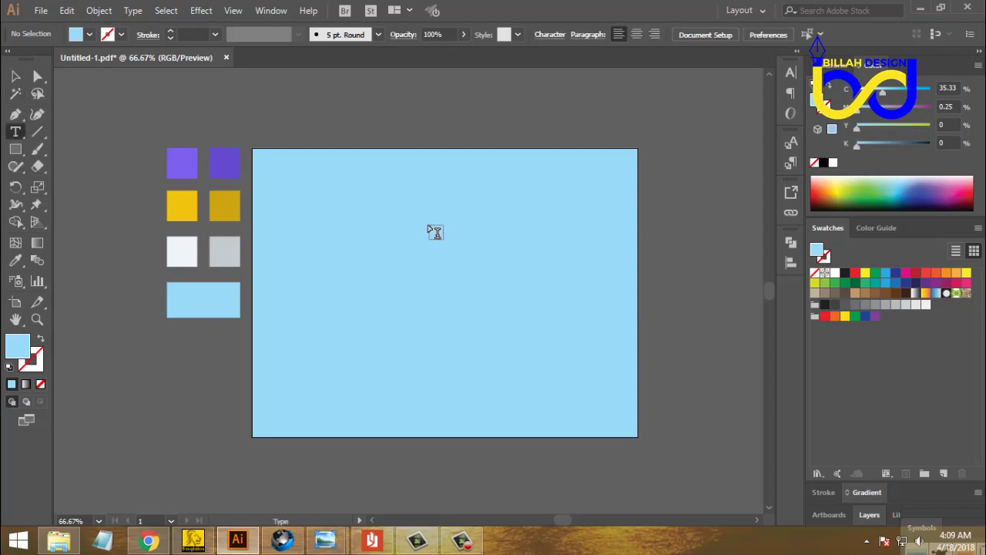
pyautogui.click(398, 222)
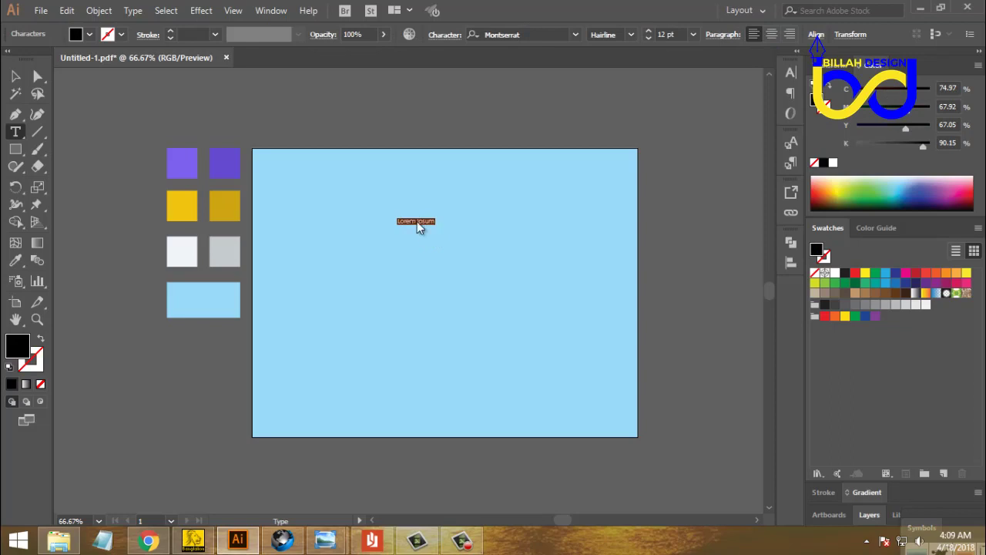
pyautogui.rightClick(417, 221)
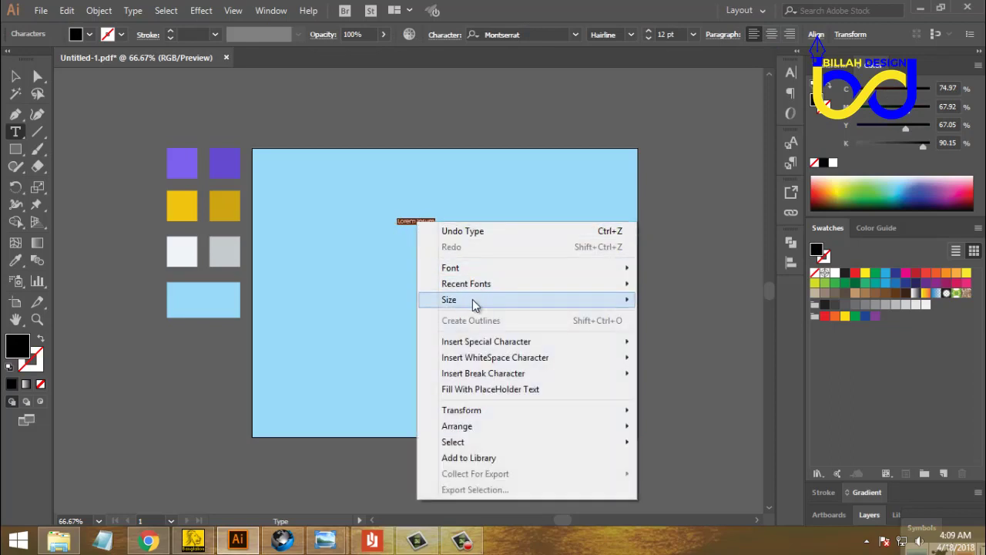
pyautogui.moveTo(562, 301)
pyautogui.click(667, 511)
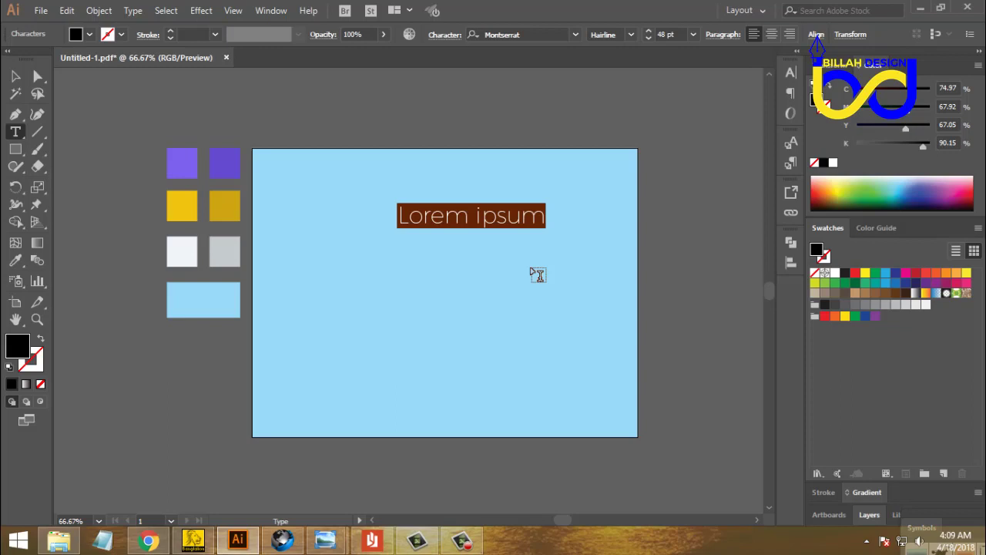
pyautogui.write('m')
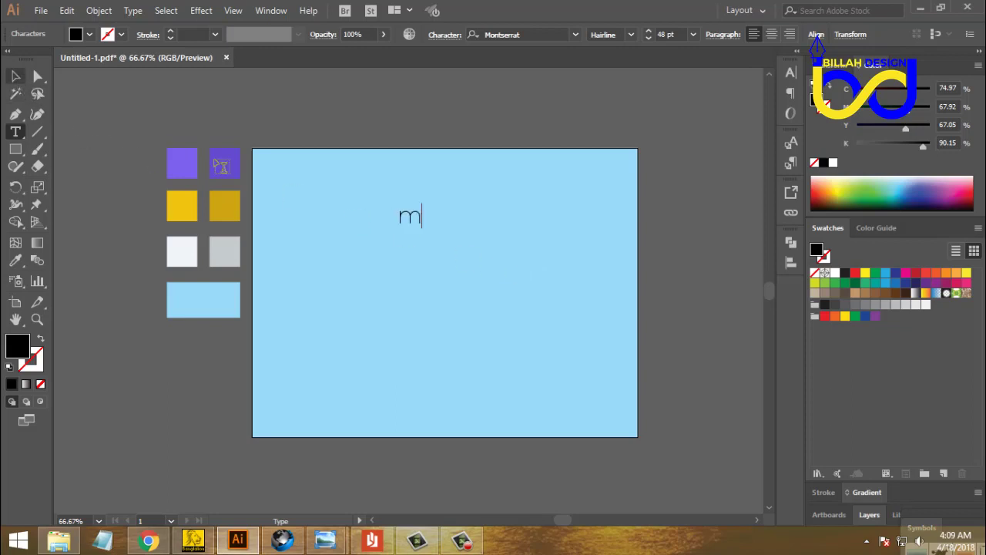
pyautogui.press('Escape')
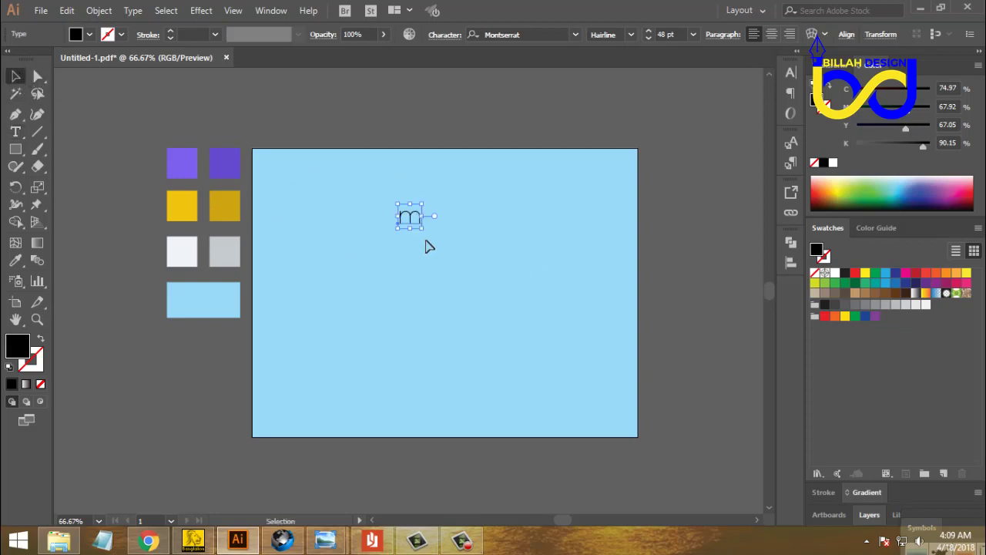
# - Enlarge the letter, set it in the Ancutz font, and convert it to outlines
pyautogui.moveTo(422, 228); pyautogui.dragTo(459, 262)
pyautogui.moveTo(408, 222); pyautogui.dragTo(452, 270)
pyautogui.moveTo(536, 224); pyautogui.dragTo(417, 318)
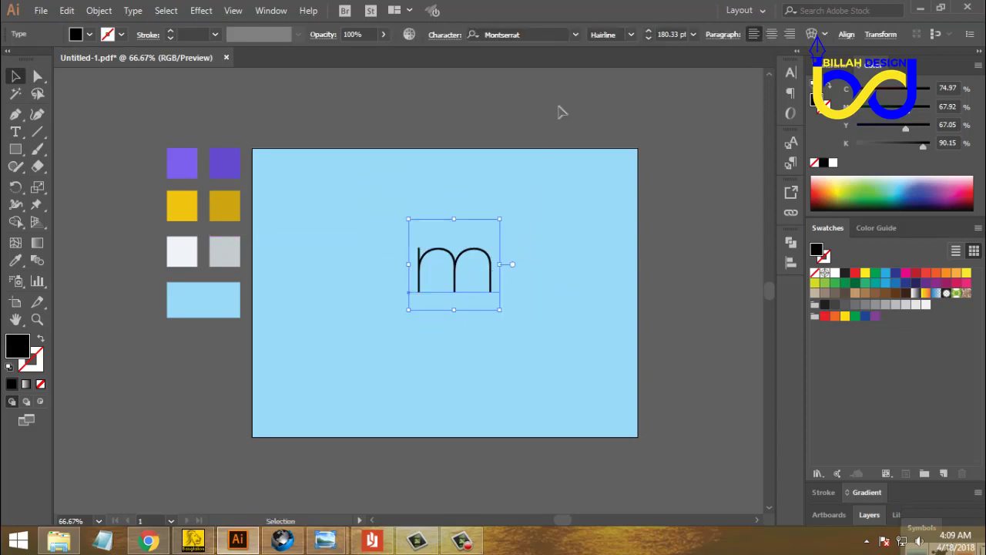
pyautogui.click(576, 34)
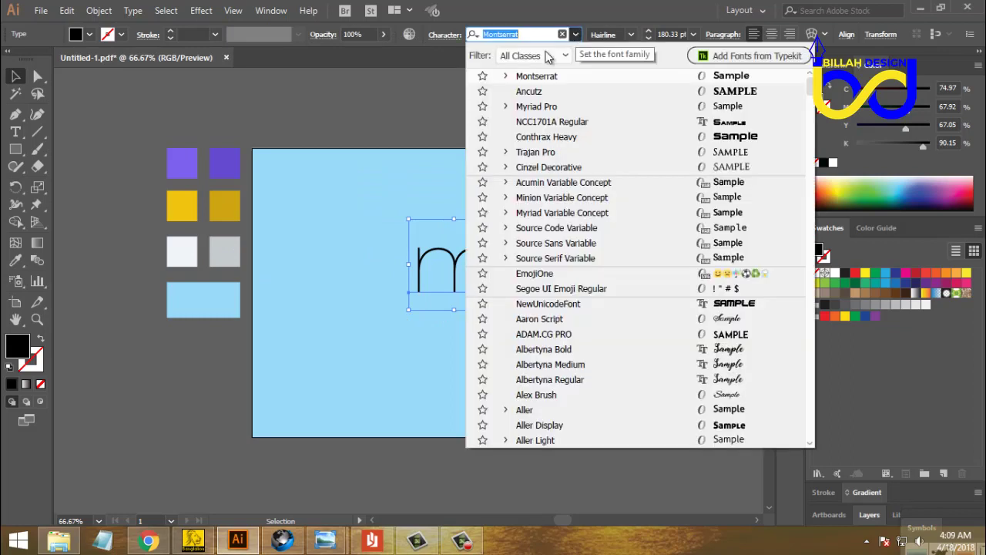
pyautogui.click(537, 98)
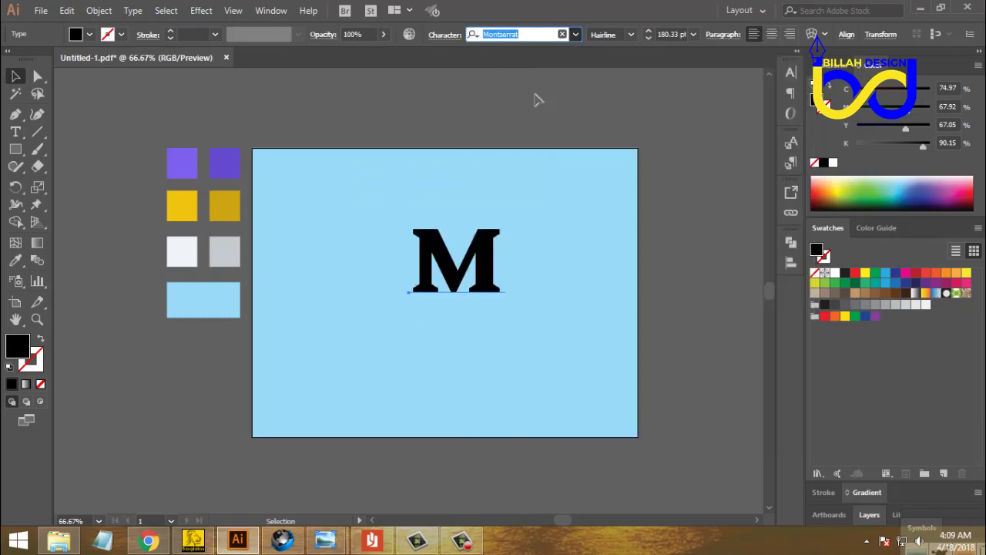
pyautogui.click(573, 264)
pyautogui.moveTo(480, 270)
pyautogui.mouseDown()
pyautogui.moveTo(500, 273)
pyautogui.moveTo(463, 271)
pyautogui.moveTo(489, 265)
pyautogui.mouseUp()
pyautogui.rightClick(505, 265)
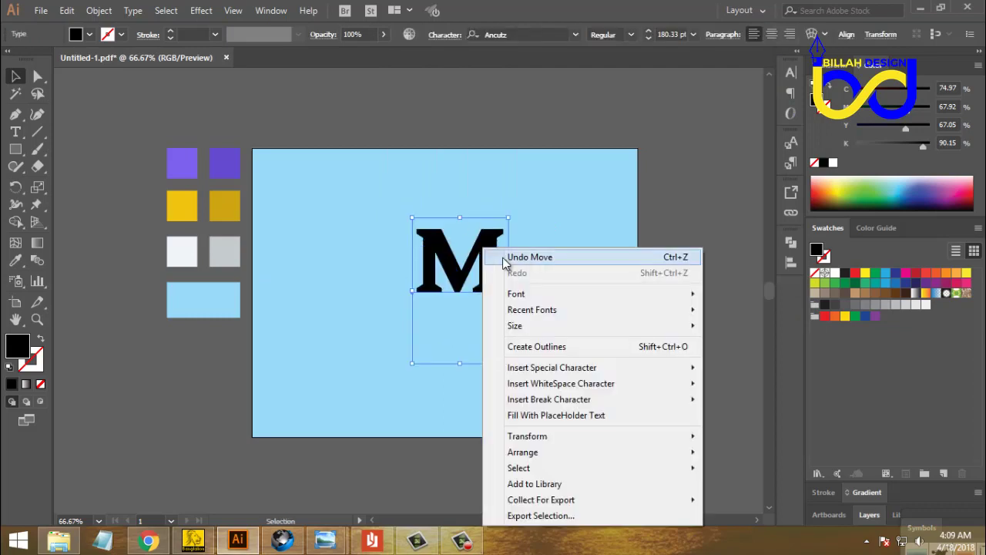
pyautogui.click(561, 348)
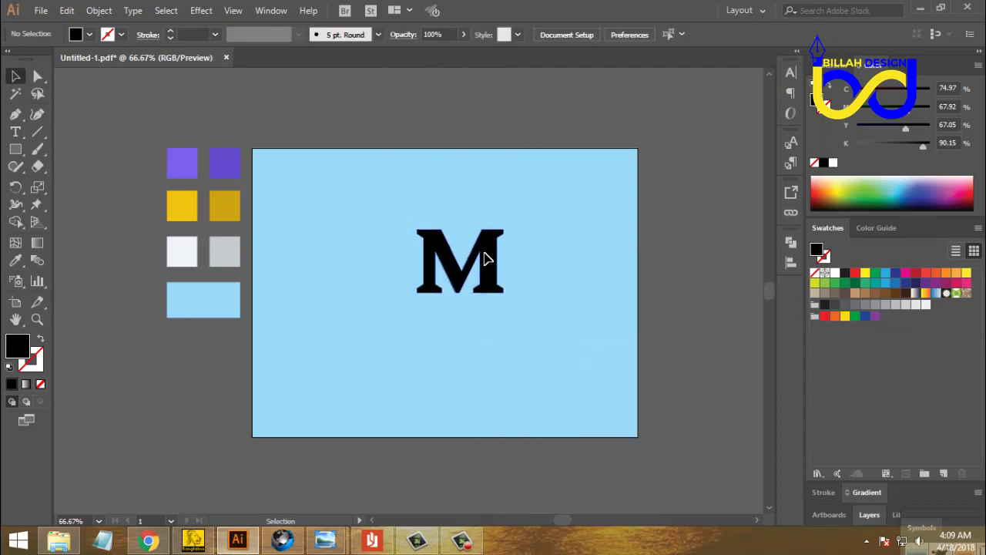
# - Move the outlined M higher and zoom to 100%
pyautogui.moveTo(487, 256); pyautogui.dragTo(469, 210)
pyautogui.click(560, 288)
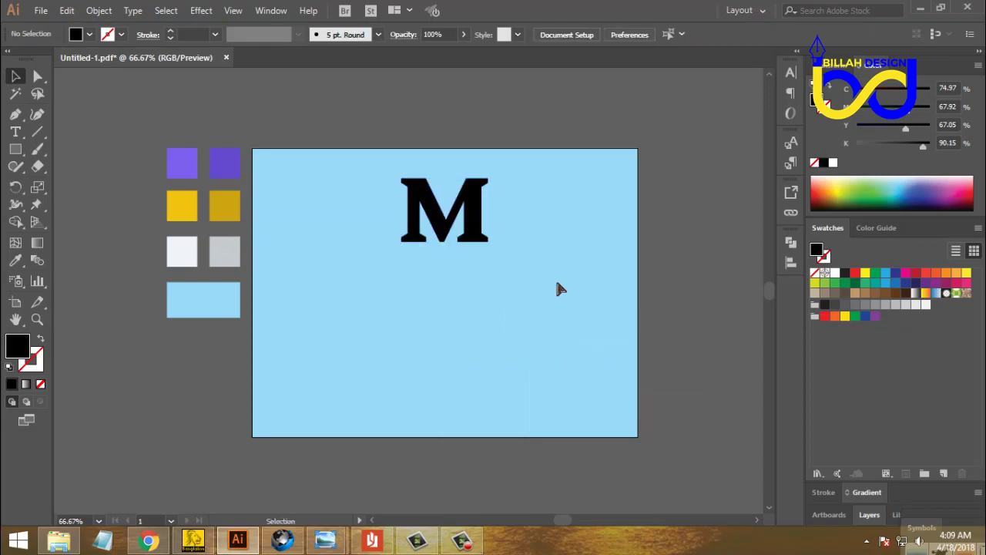
pyautogui.hotkey('ctrl', '1')
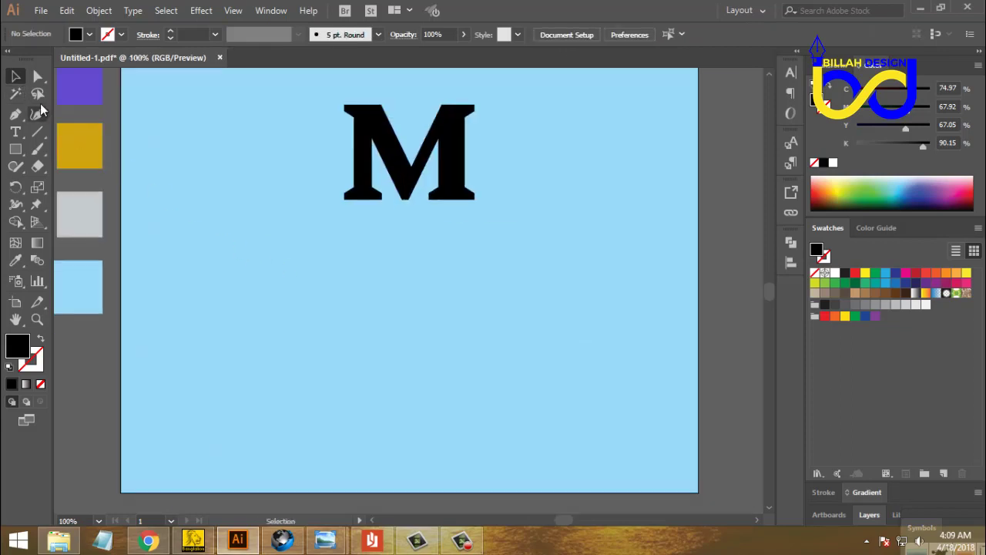
# - Draw a black square of about 161 pt to the right of the M
pyautogui.click(15, 149)
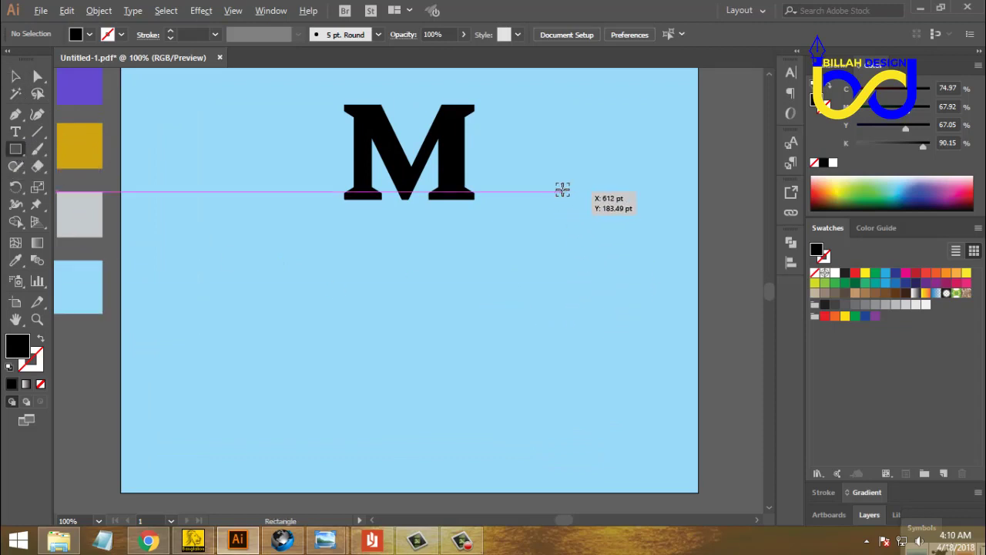
pyautogui.moveTo(561, 191); pyautogui.dragTo(611, 249)
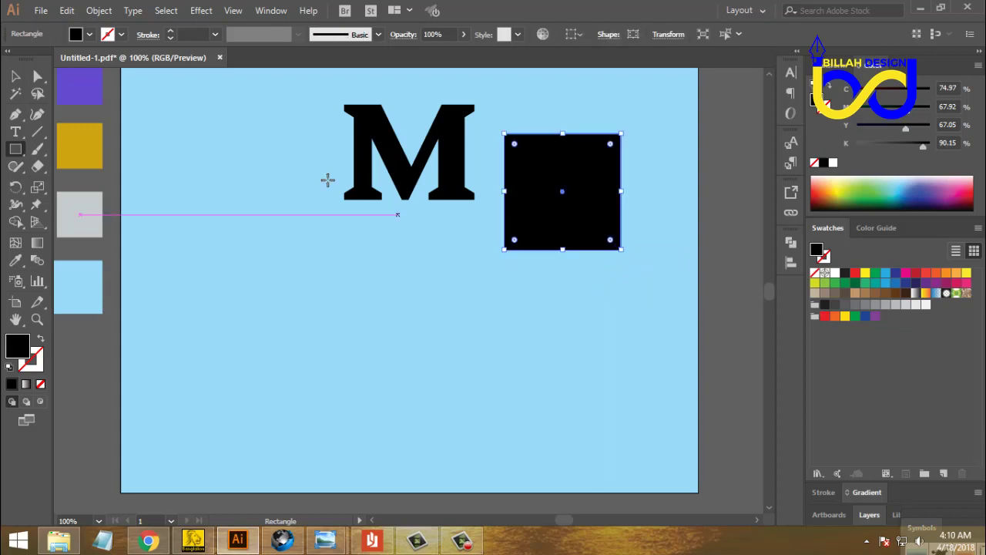
pyautogui.click(16, 76)
pyautogui.click(486, 303)
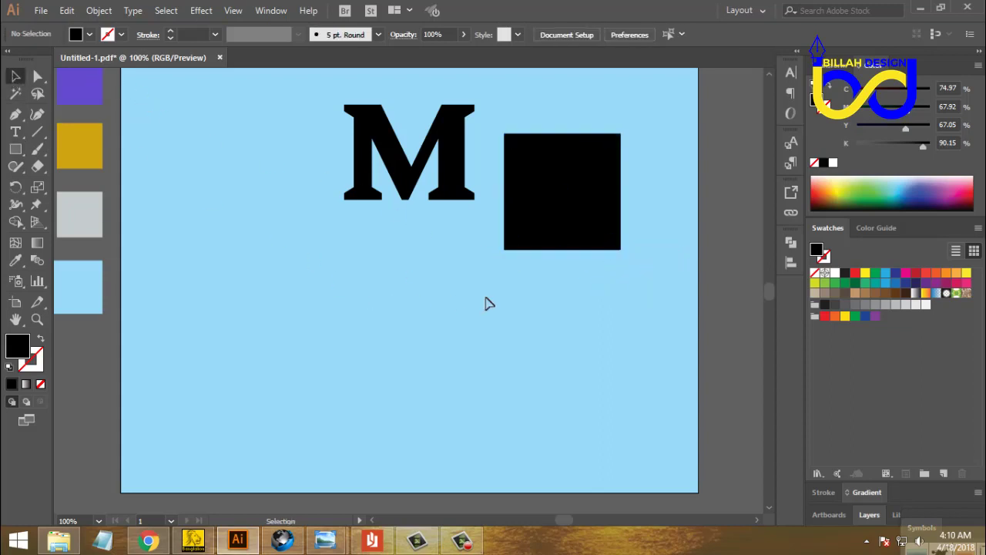
pyautogui.click(577, 196)
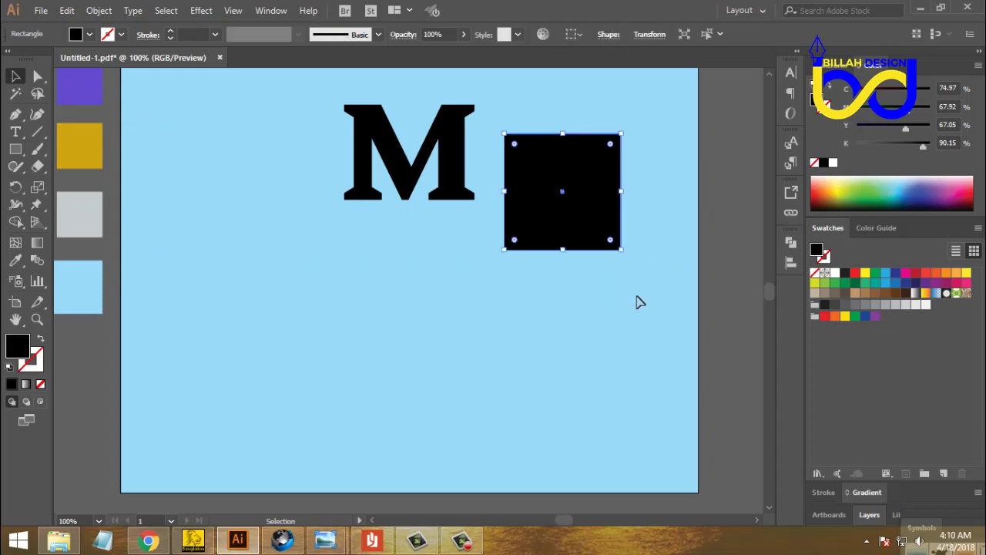
pyautogui.click(640, 302)
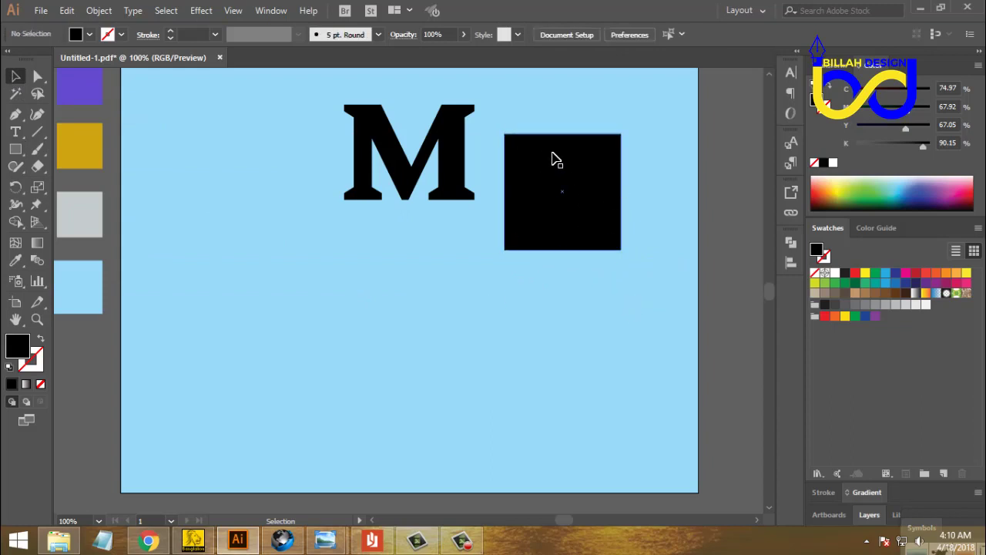
pyautogui.moveTo(548, 150); pyautogui.dragTo(560, 163)
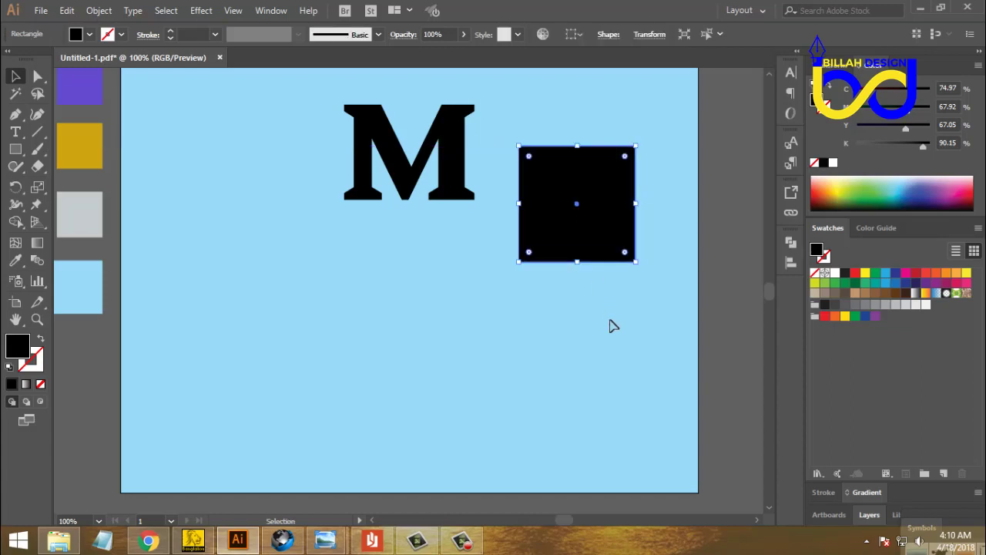
# - Drag the live-corner widget to round all four square corners to about 29 pt
pyautogui.click(616, 318)
pyautogui.click(556, 193)
pyautogui.click(630, 312)
pyautogui.click(606, 236)
pyautogui.moveTo(531, 159); pyautogui.dragTo(540, 179)
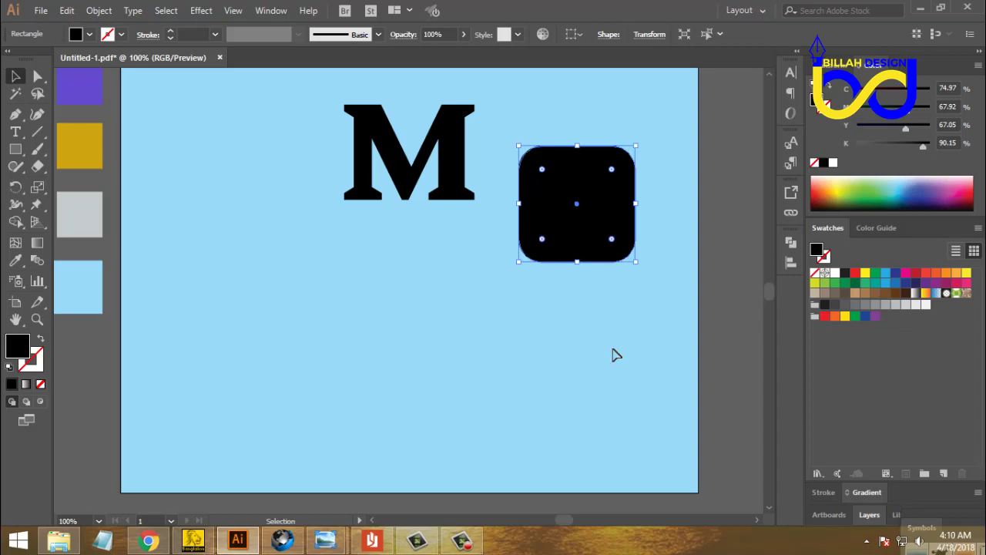
pyautogui.click(614, 356)
pyautogui.click(590, 242)
pyautogui.click(625, 352)
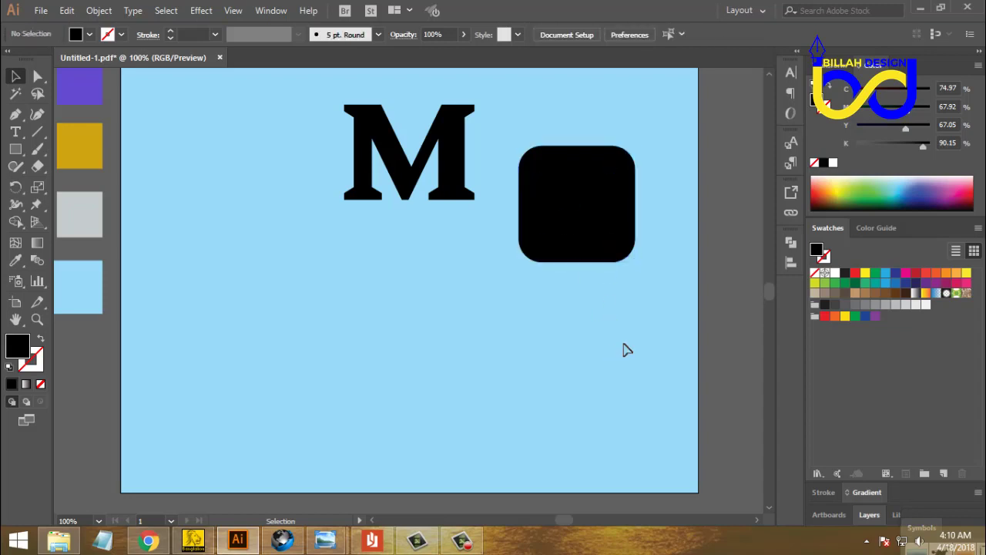
pyautogui.click(590, 243)
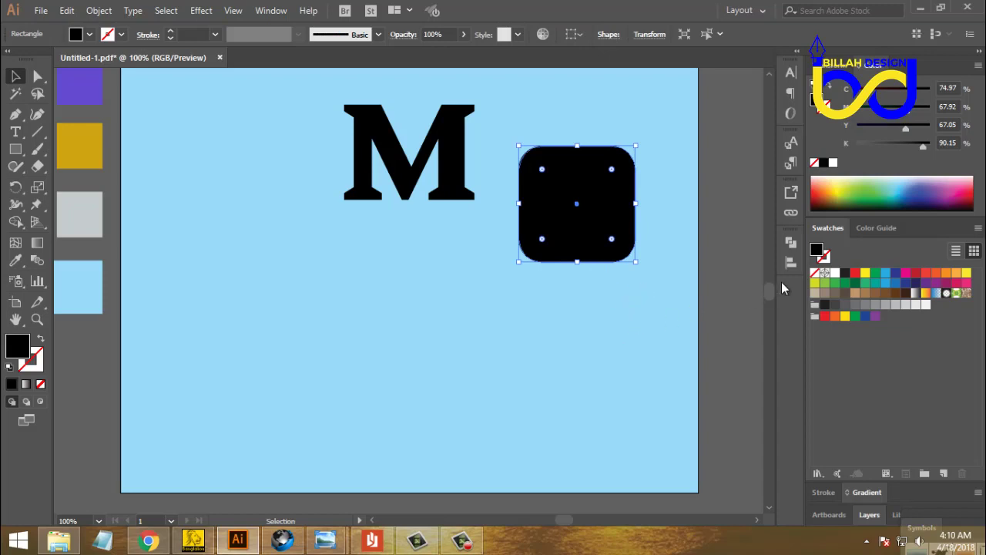
# - Flatten the rounded square's live corners with Pathfinder Divide
pyautogui.click(795, 242)
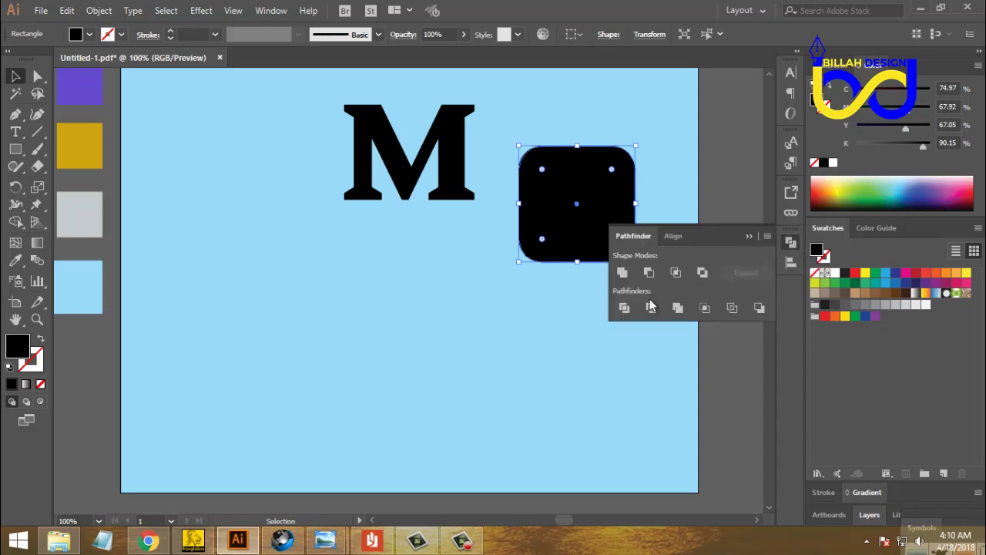
pyautogui.click(625, 309)
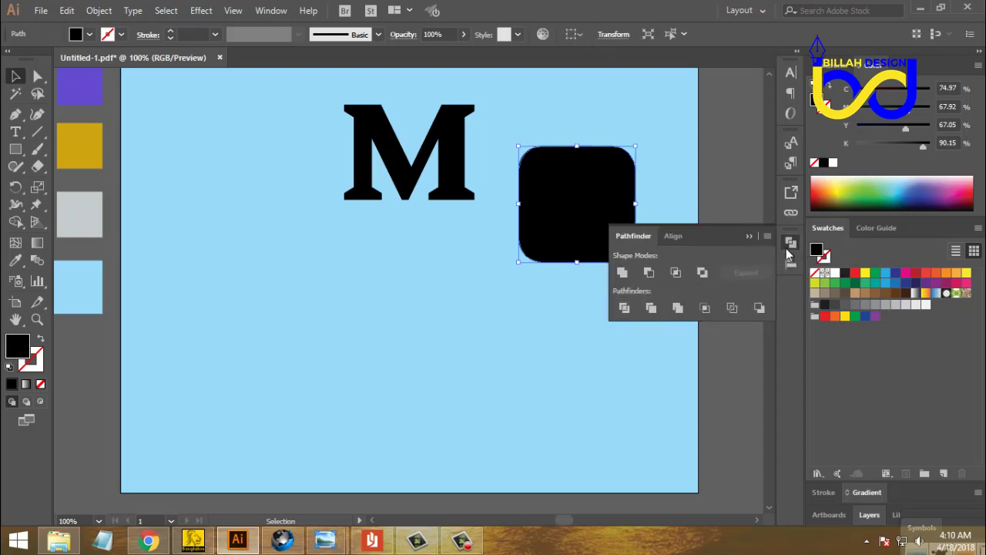
pyautogui.click(795, 243)
pyautogui.click(674, 320)
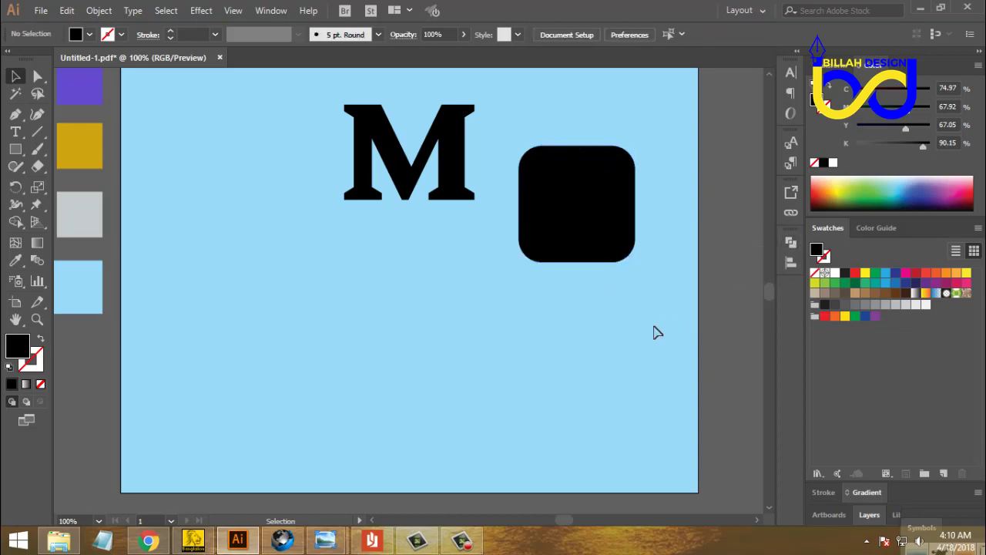
pyautogui.hotkey('ctrl', 'a')
pyautogui.click(638, 339)
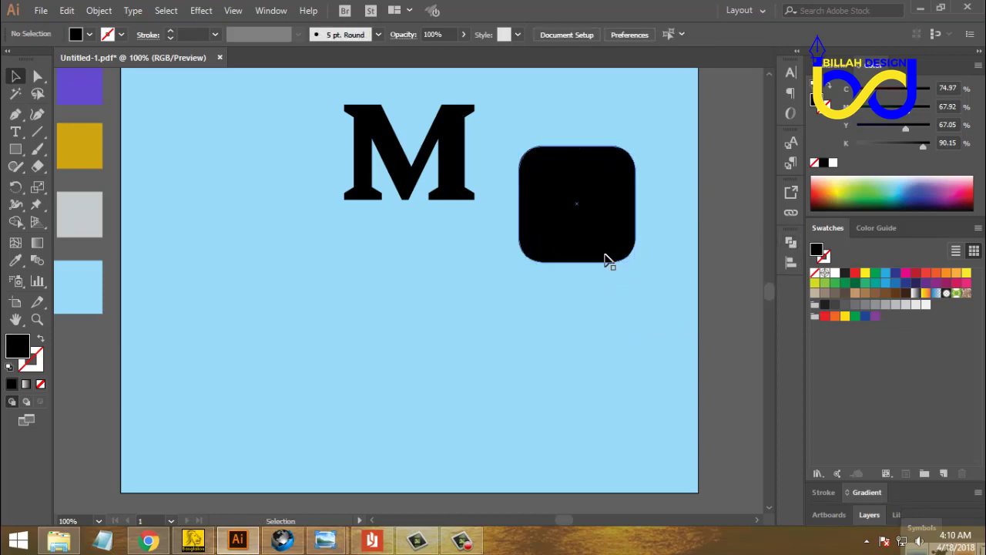
# - Alt-drag a copy of the rounded square down-left, and divide the original too
pyautogui.moveTo(606, 265); pyautogui.dragTo(462, 368)
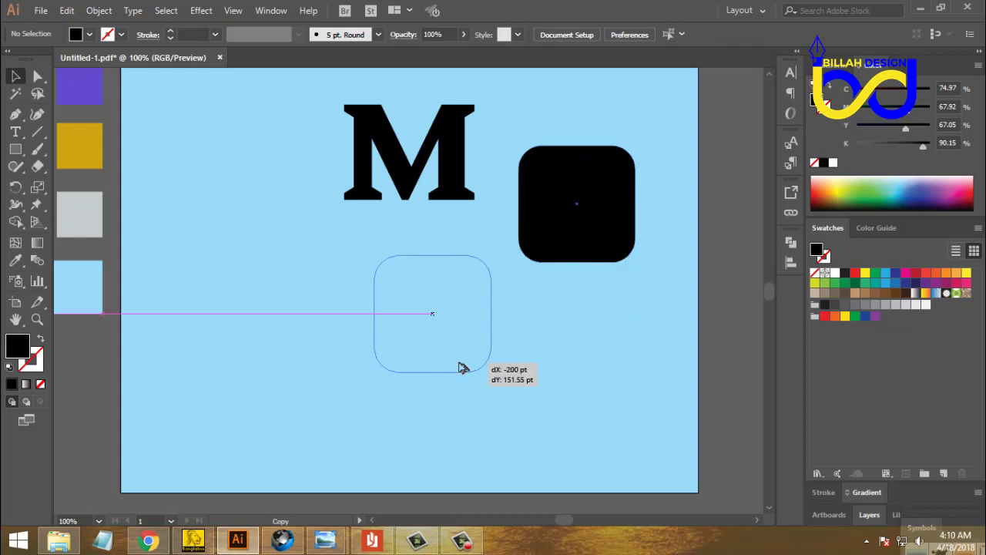
pyautogui.moveTo(462, 368); pyautogui.dragTo(462, 368)
pyautogui.click(603, 339)
pyautogui.click(591, 235)
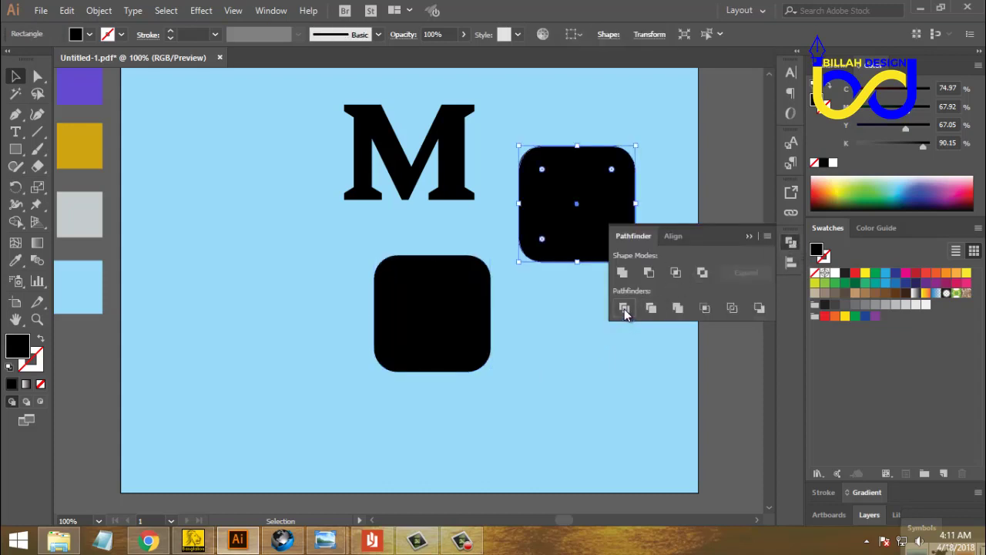
pyautogui.click(625, 309)
pyautogui.click(790, 245)
pyautogui.click(624, 326)
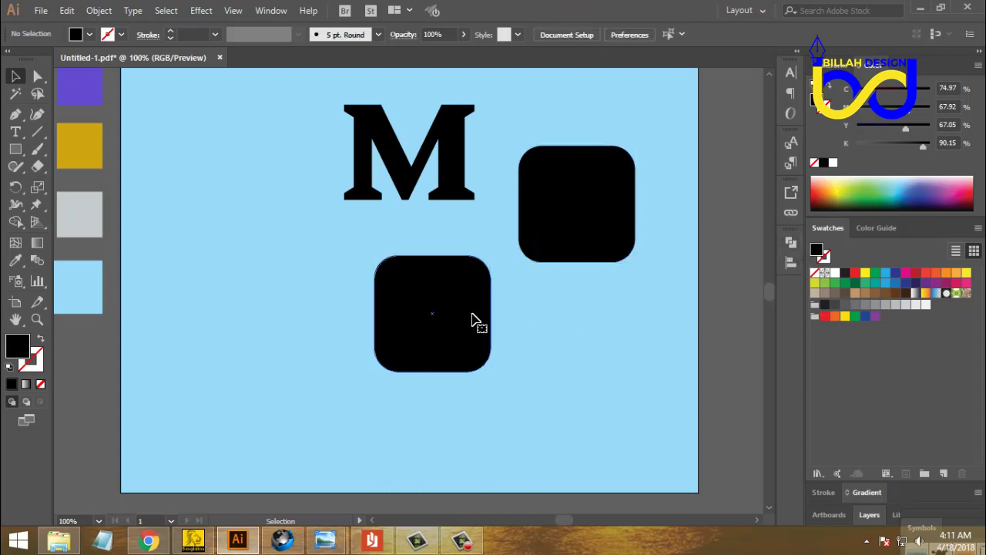
# - Shrink the lower copy to a roughly 65 pt circle and the original to 28 pt
pyautogui.click(473, 322)
pyautogui.click(581, 380)
pyautogui.click(482, 320)
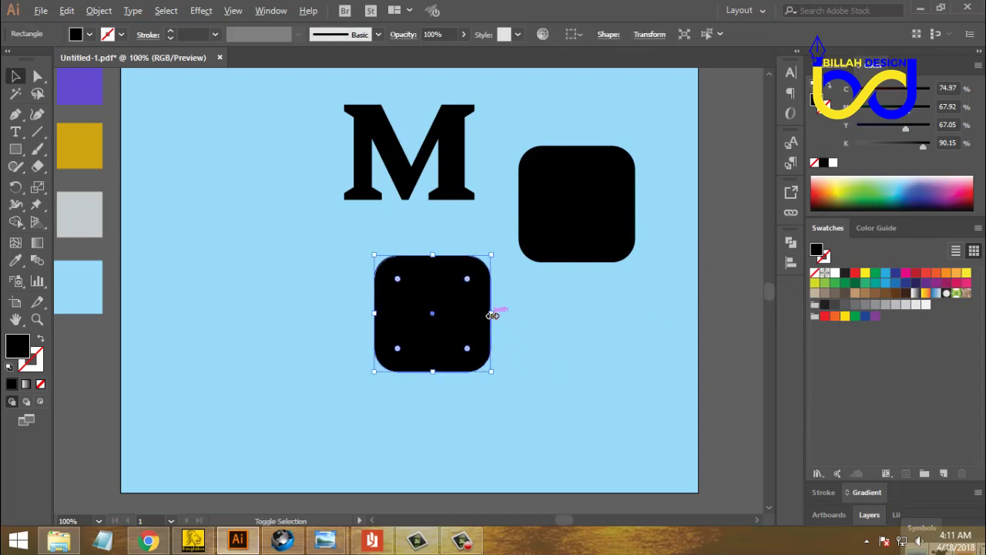
pyautogui.moveTo(492, 315); pyautogui.dragTo(438, 327)
pyautogui.click(460, 340)
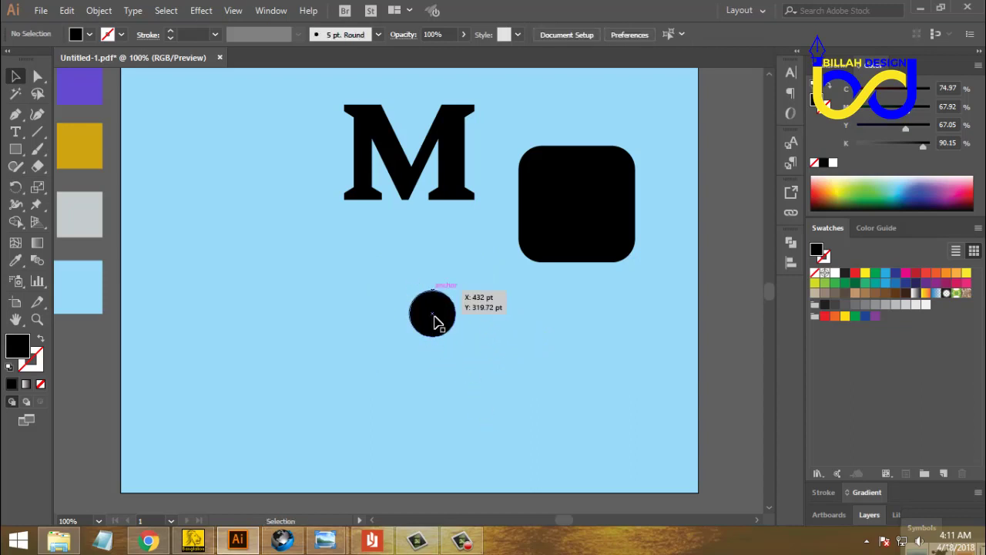
pyautogui.click(570, 222)
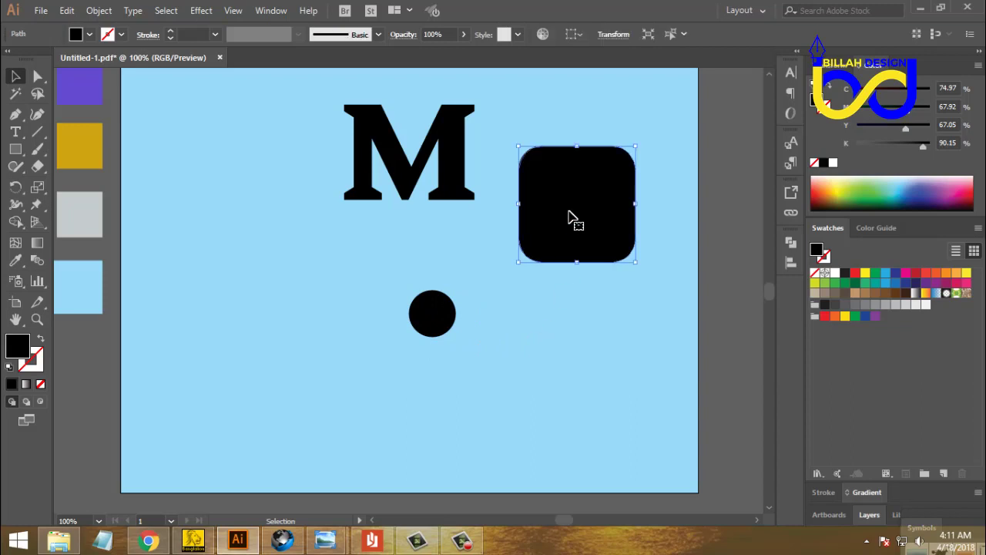
pyautogui.moveTo(634, 206); pyautogui.dragTo(588, 210)
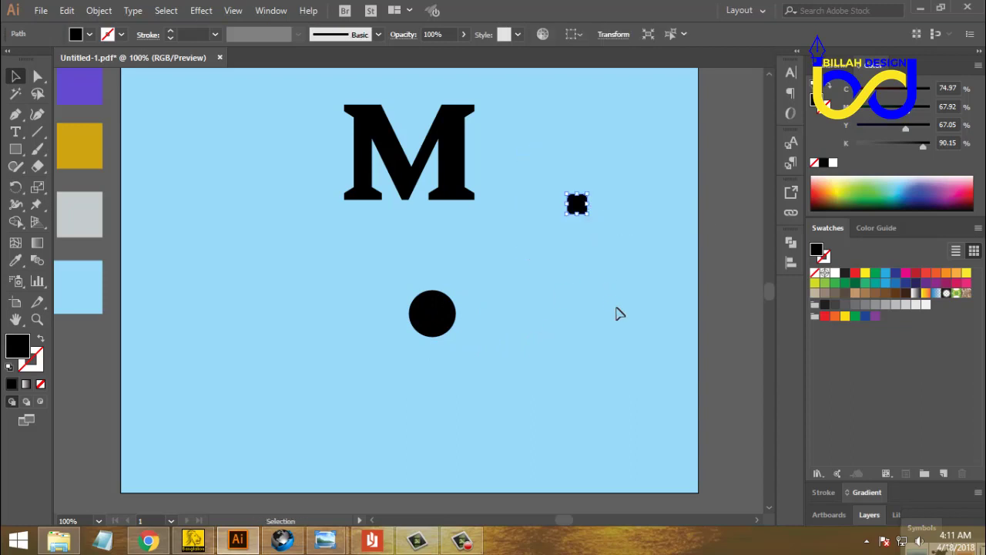
pyautogui.click(546, 197)
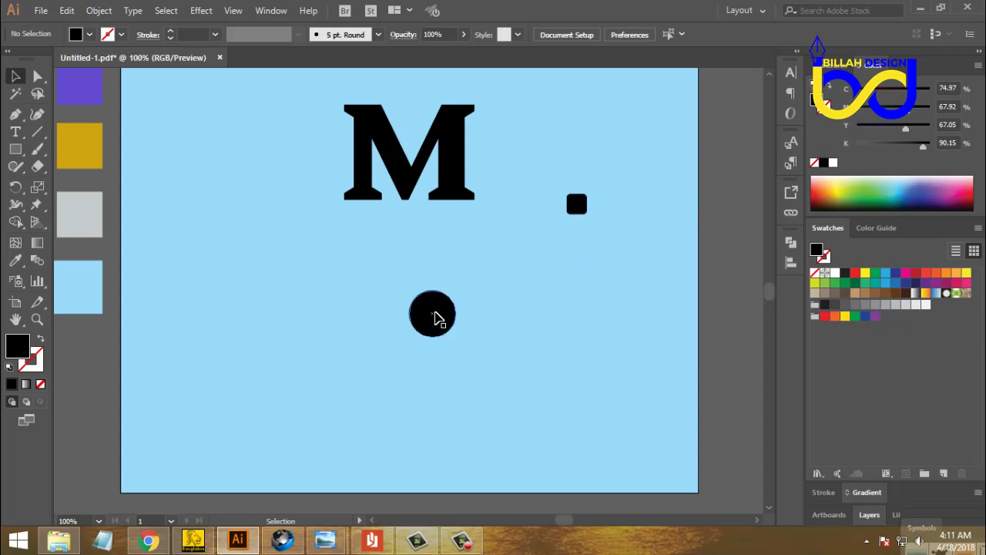
# - Enlarge the lower black shape to 310 pt, then delete it
pyautogui.click(437, 318)
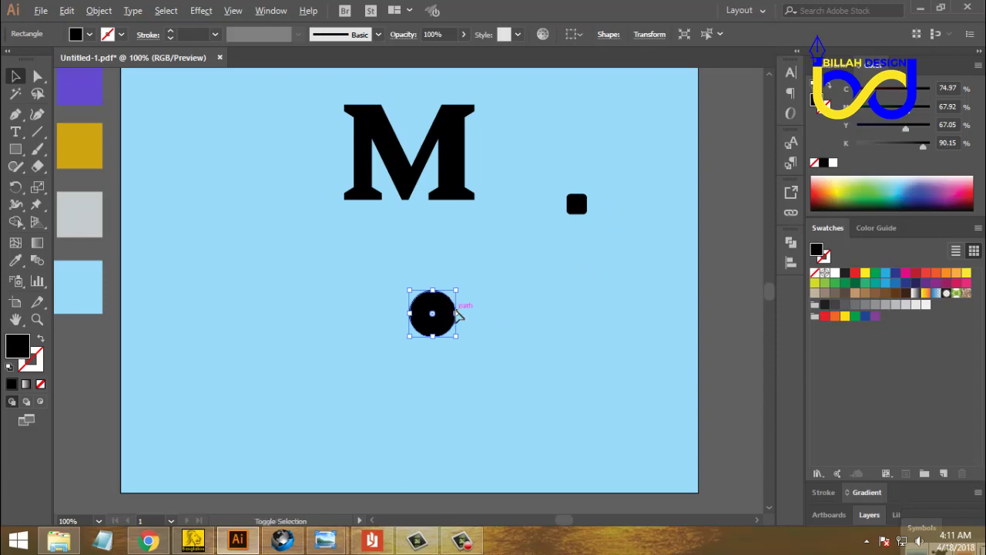
pyautogui.moveTo(457, 314); pyautogui.dragTo(623, 340)
pyautogui.click(668, 319)
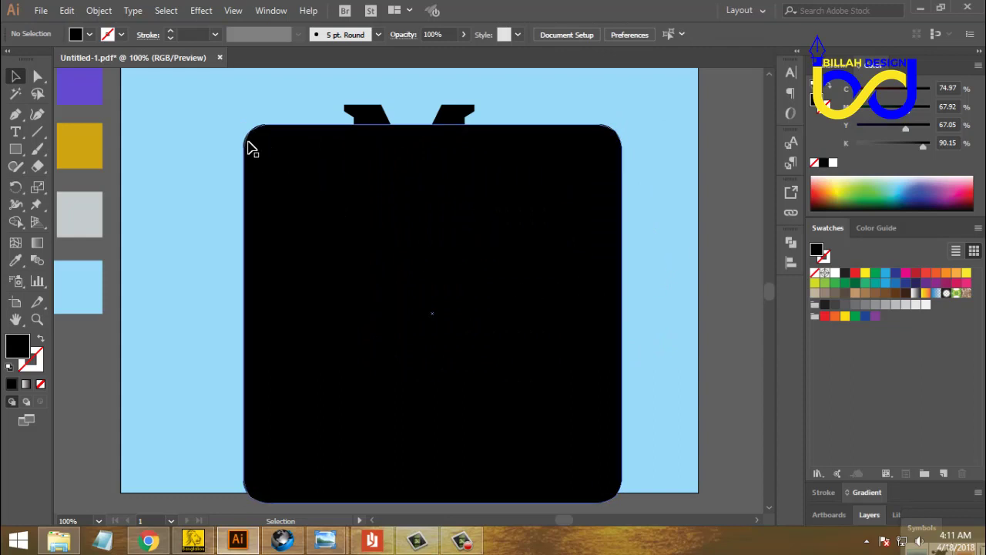
pyautogui.click(501, 297)
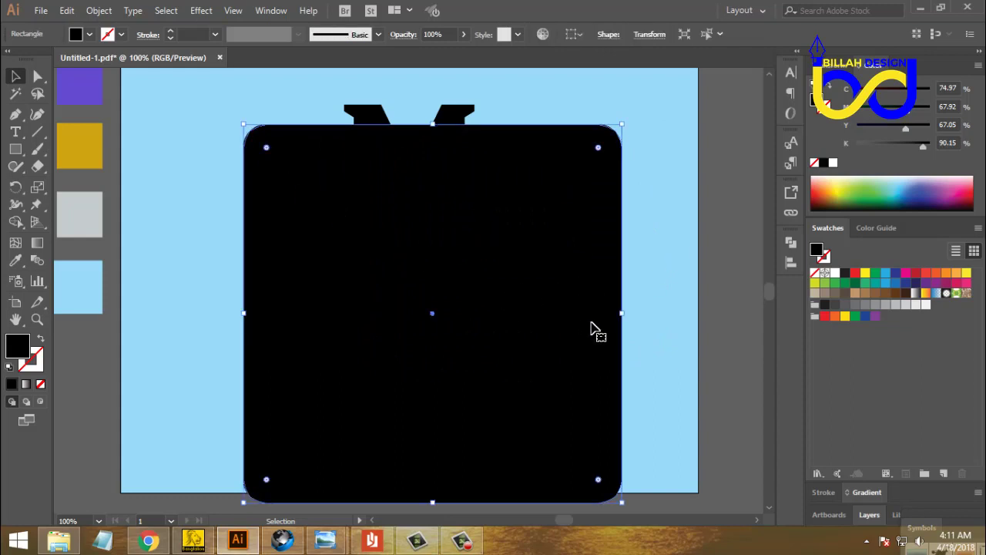
pyautogui.press('Delete')
# - Resize the small black square to a 150 × 150 pt rounded square
pyautogui.click(578, 205)
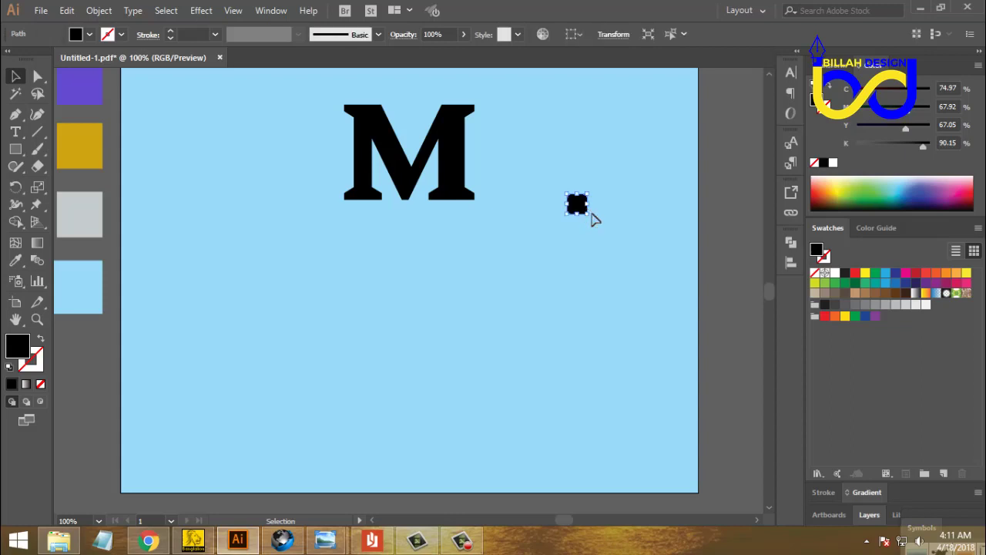
pyautogui.moveTo(589, 206); pyautogui.dragTo(631, 234)
pyautogui.click(645, 320)
# - Reposition the rounded square and fill it with the light purple swatch colour
pyautogui.moveTo(645, 308); pyautogui.dragTo(646, 319)
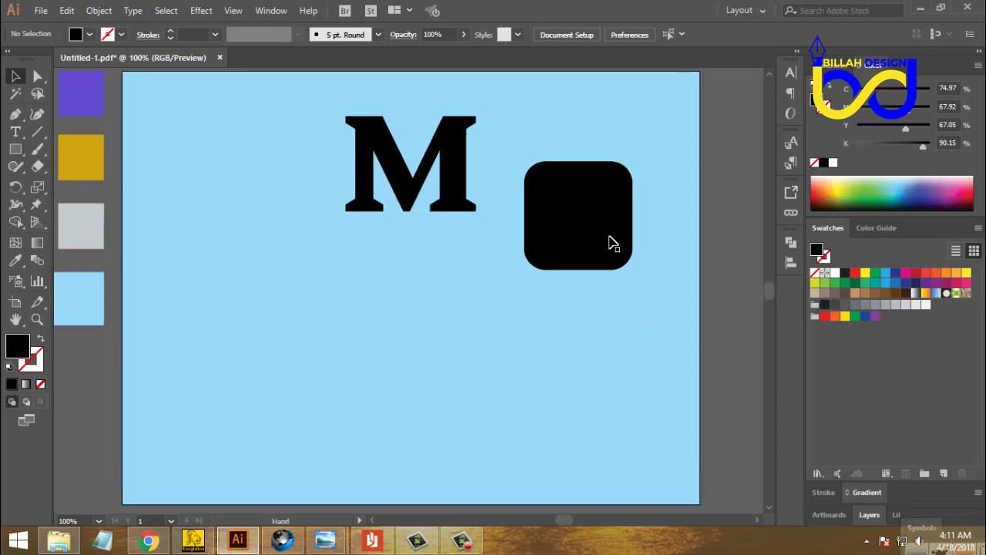
pyautogui.moveTo(609, 241); pyautogui.dragTo(625, 221)
pyautogui.click(612, 348)
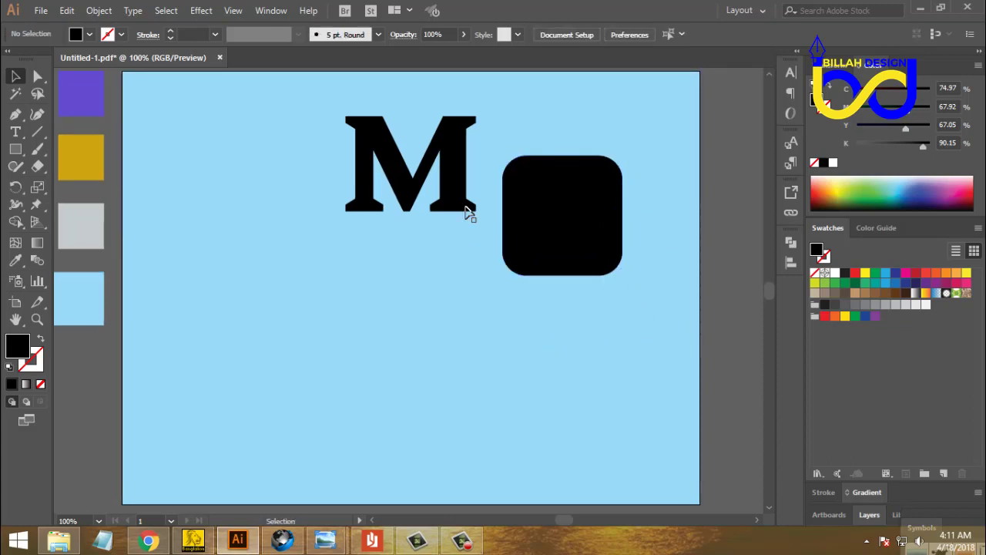
pyautogui.moveTo(445, 221); pyautogui.dragTo(418, 267)
pyautogui.click(565, 233)
pyautogui.scroll(2, 347, 272)
pyautogui.hscroll(-3, 328, 255)
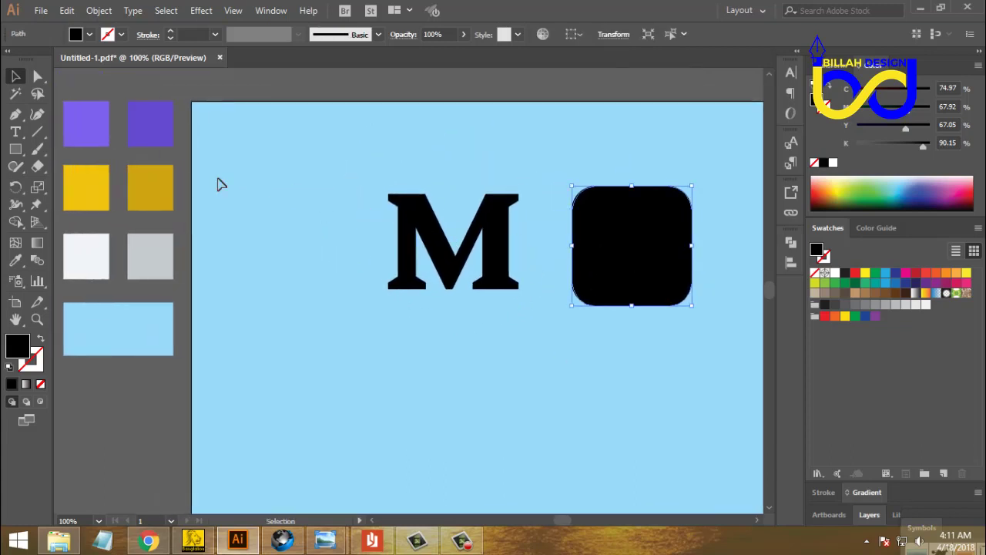
pyautogui.click(15, 259)
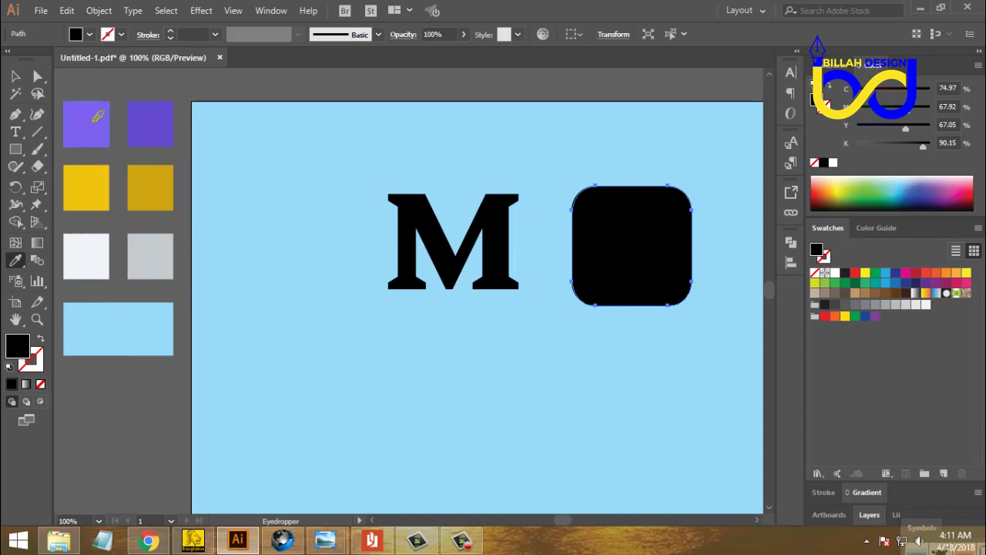
pyautogui.click(94, 121)
pyautogui.press('v')
# - Shrink the M proportionally and move it onto the purple square
pyautogui.click(438, 282)
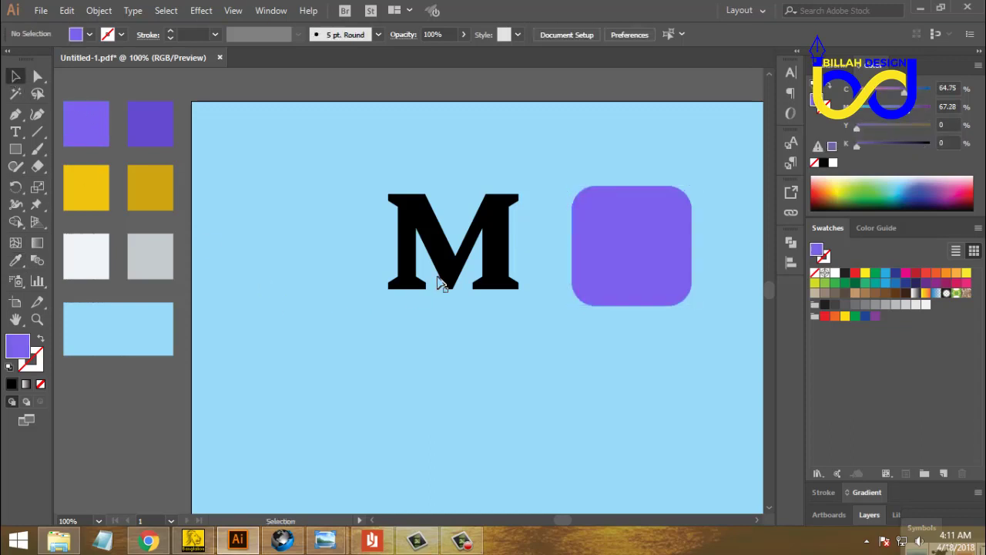
pyautogui.click(441, 271)
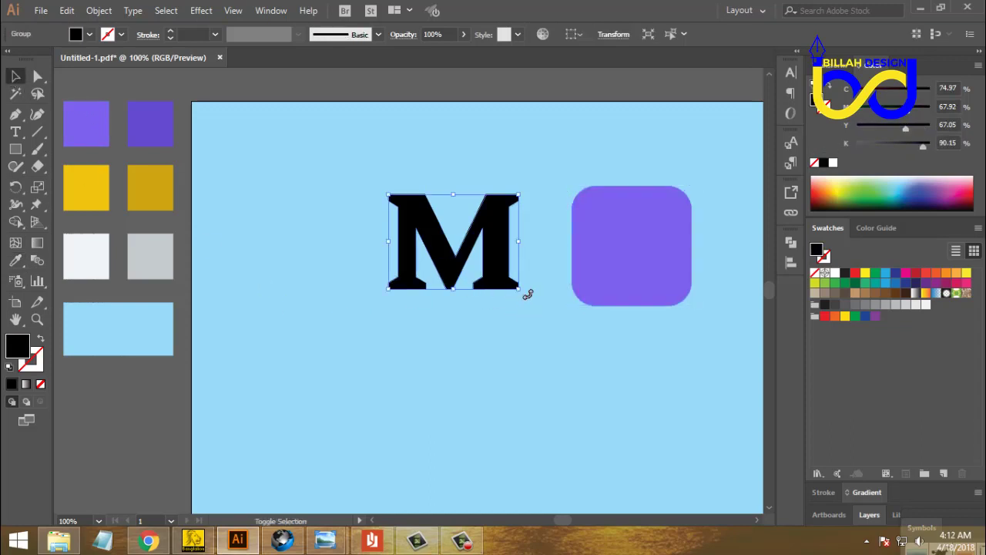
pyautogui.moveTo(519, 291); pyautogui.dragTo(663, 259)
pyautogui.click(520, 320)
# - Use Arrange > Bring to Front so the black M shows over the purple square
pyautogui.rightClick(661, 254)
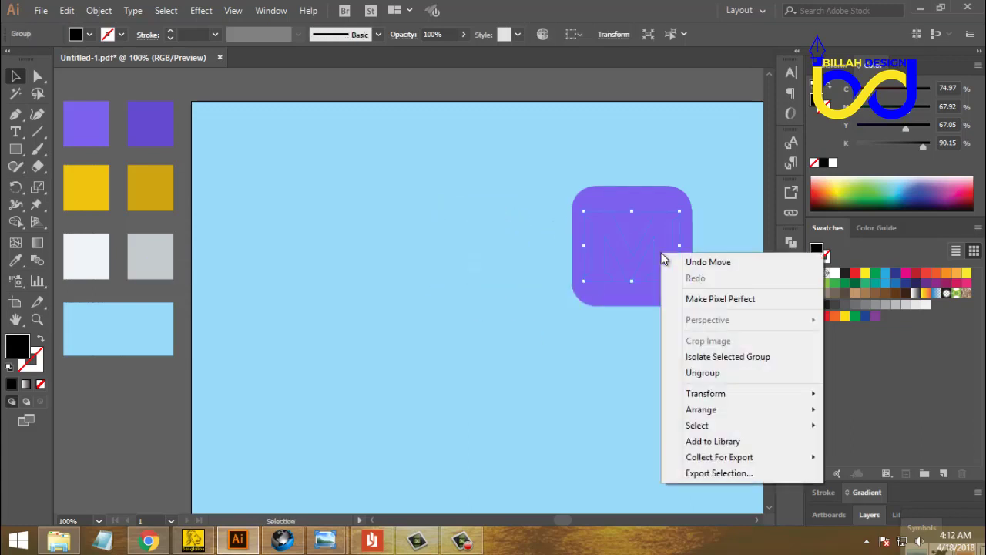
pyautogui.moveTo(700, 415)
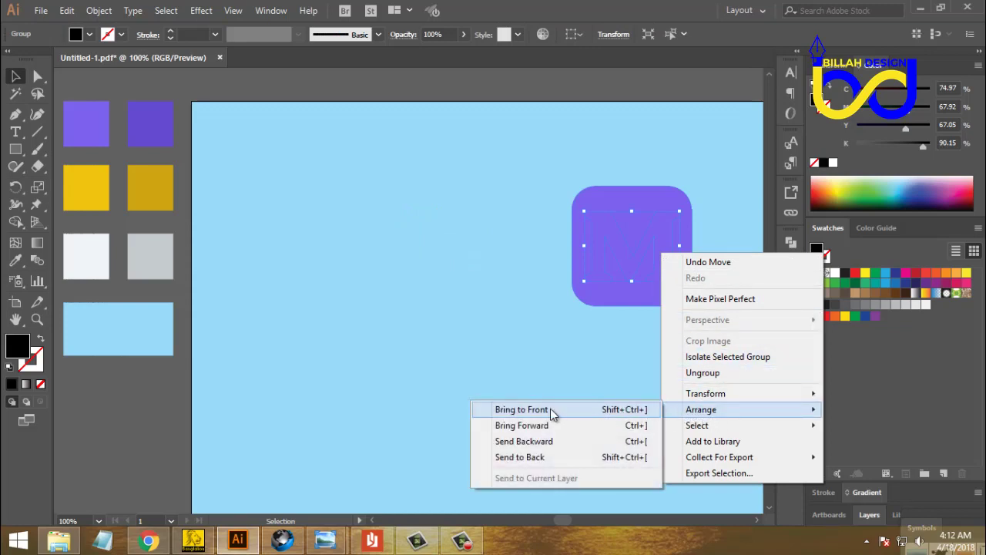
pyautogui.click(551, 410)
pyautogui.click(681, 377)
pyautogui.moveTo(657, 373); pyautogui.dragTo(593, 384)
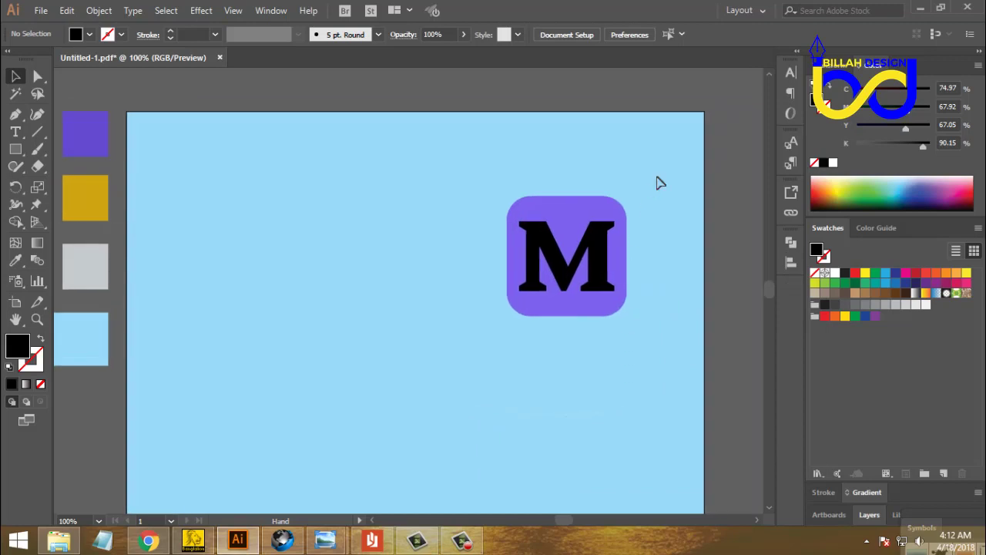
pyautogui.moveTo(655, 183); pyautogui.dragTo(566, 308)
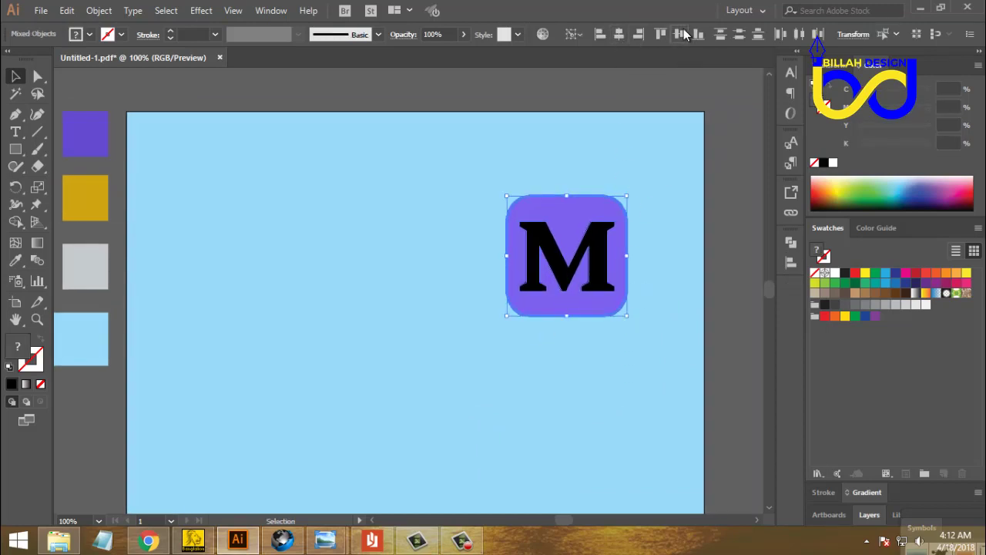
pyautogui.click(670, 329)
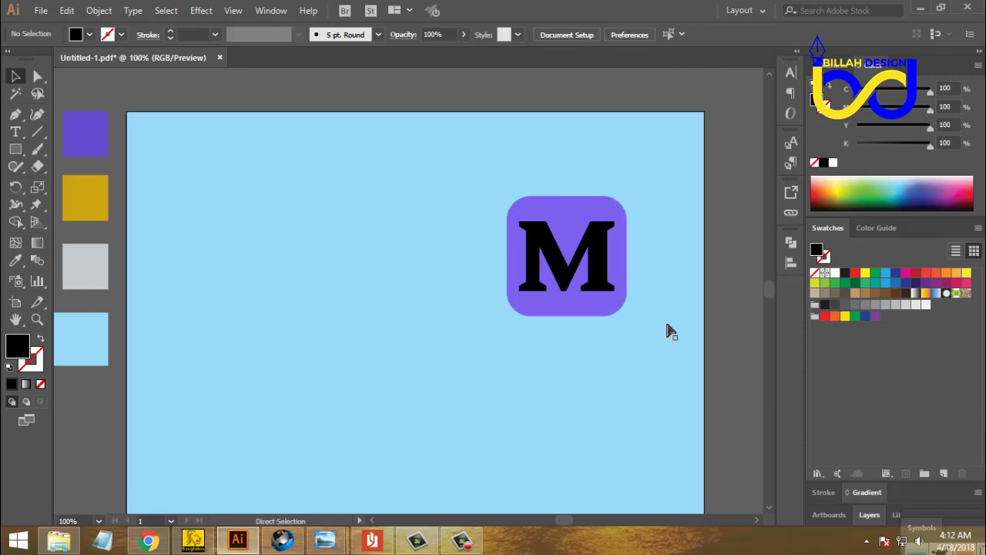
# - At 150% zoom, scale the M down to about 124.67 × 91.03 pt
pyautogui.hotkey('ctrl', '=')
pyautogui.press('space')
pyautogui.moveTo(684, 355); pyautogui.dragTo(631, 355)
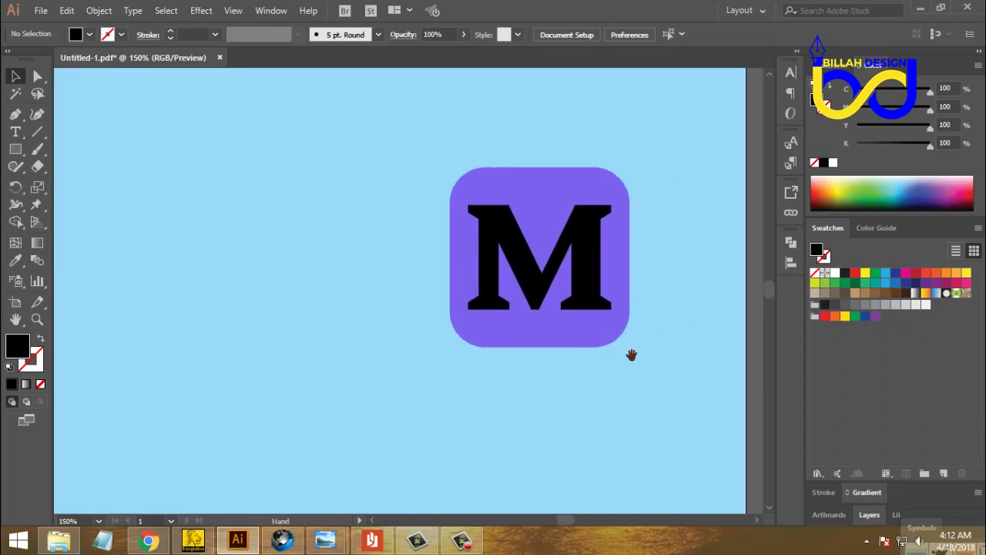
pyautogui.click(600, 260)
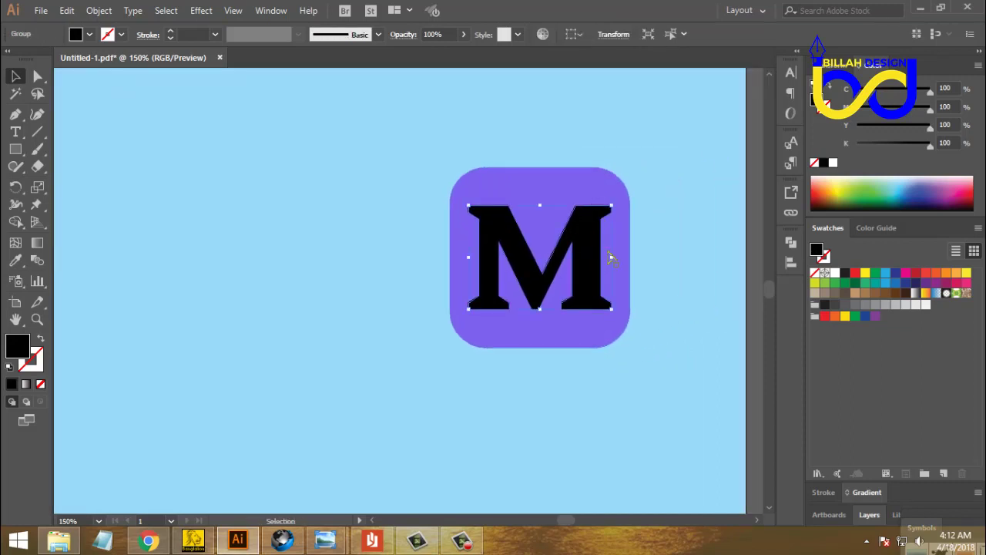
pyautogui.moveTo(609, 306); pyautogui.dragTo(610, 306)
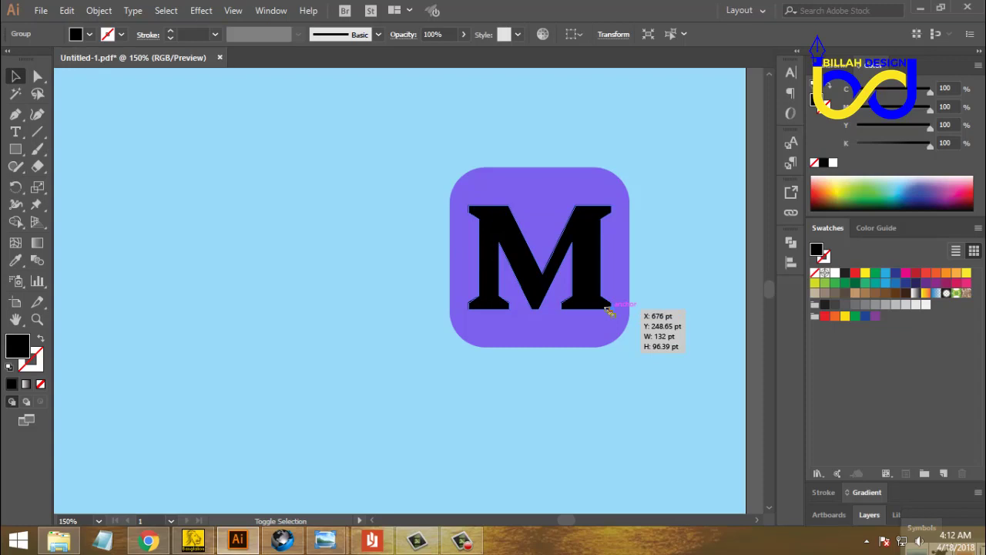
pyautogui.click(643, 417)
pyautogui.click(592, 305)
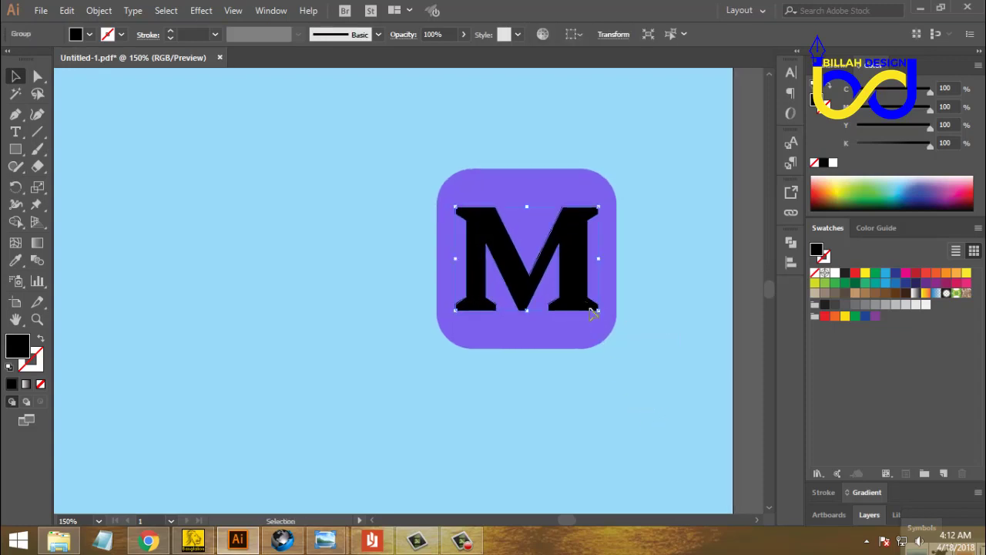
pyautogui.moveTo(596, 311); pyautogui.dragTo(596, 314)
pyautogui.click(645, 407)
pyautogui.moveTo(651, 401); pyautogui.dragTo(626, 362)
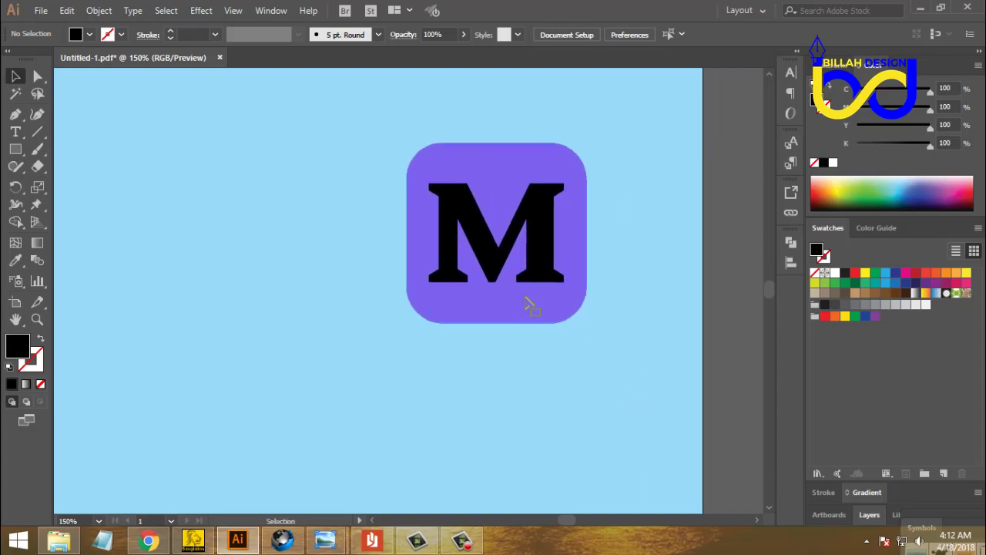
# - Compare the icon with the finished-icons reference PDF, then return to Illustrator
pyautogui.click(529, 301)
pyautogui.click(644, 390)
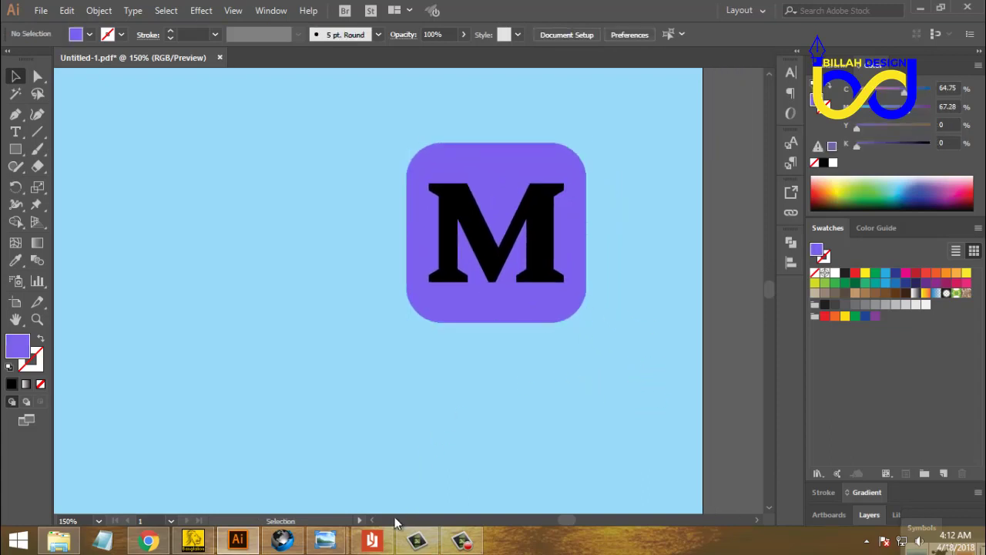
pyautogui.click(372, 539)
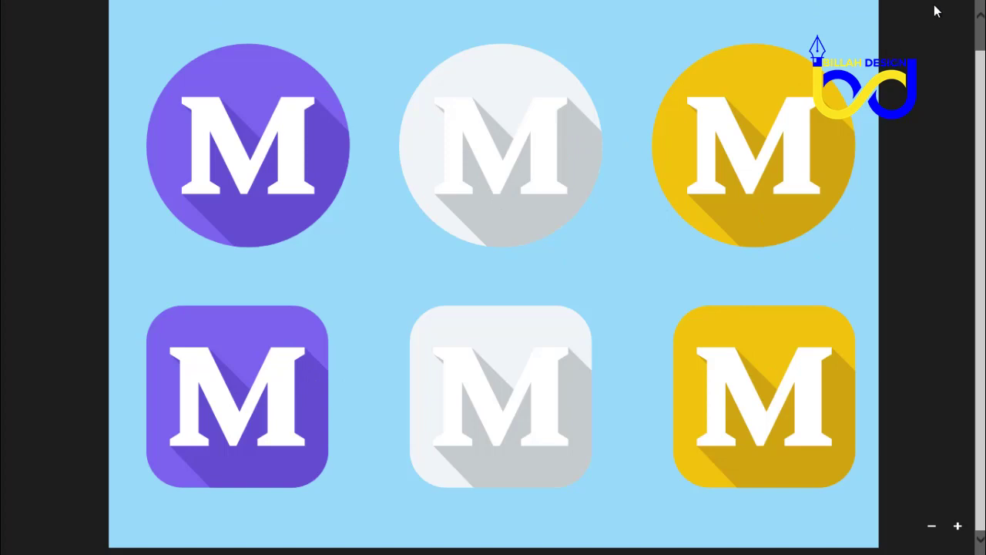
pyautogui.click(959, 10)
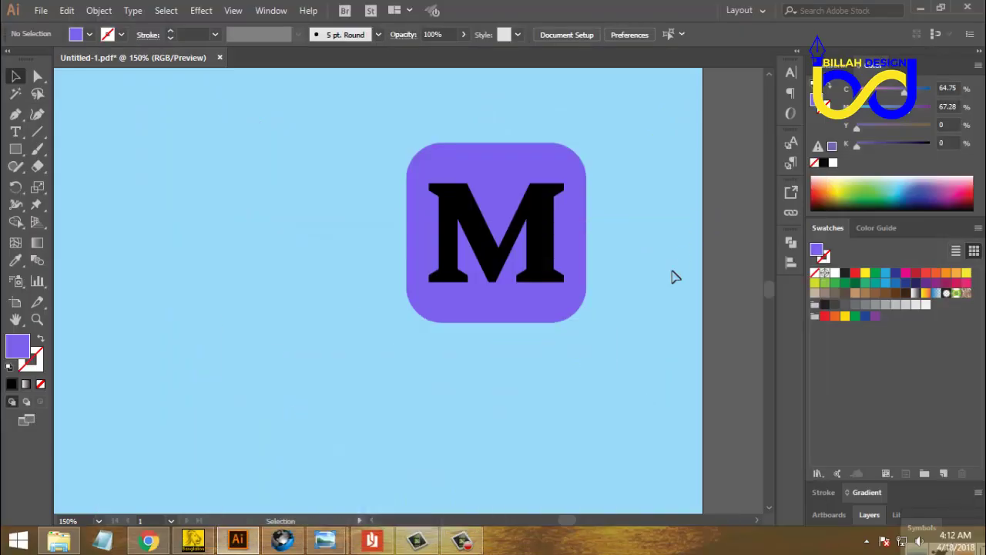
# - Pen-draw a straight line from the M's lower-left foot to below the purple square, stroked white
pyautogui.hotkey('ctrl', '=')
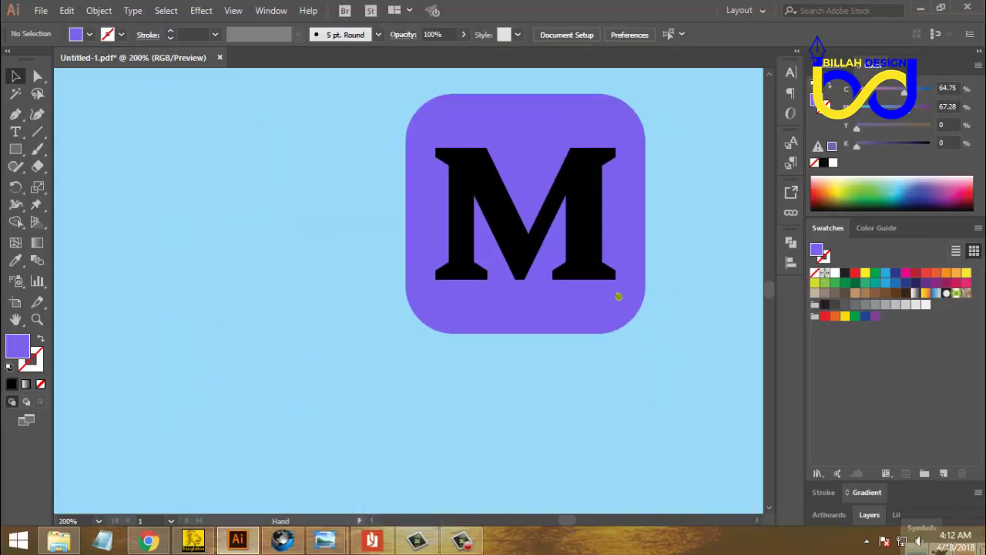
pyautogui.moveTo(619, 293); pyautogui.dragTo(570, 306)
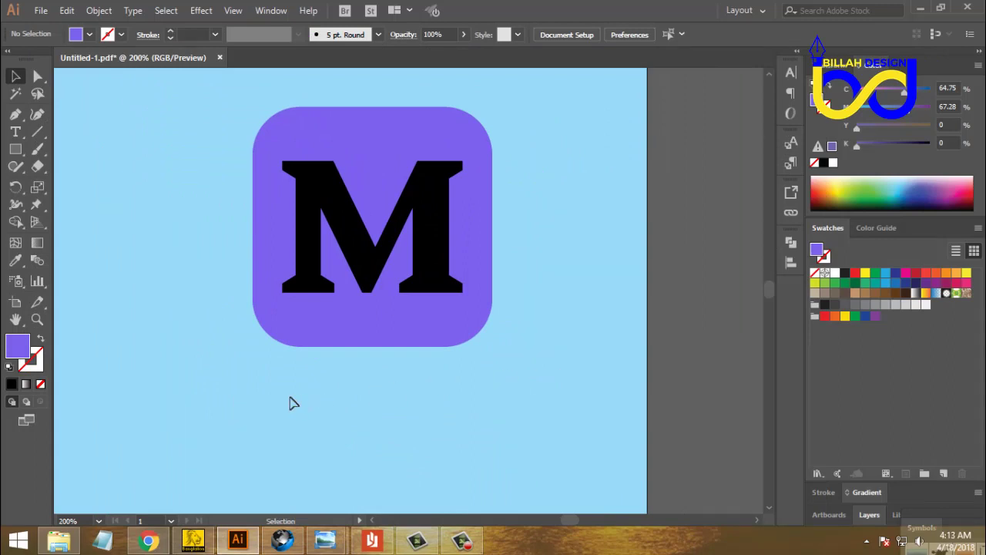
pyautogui.click(16, 114)
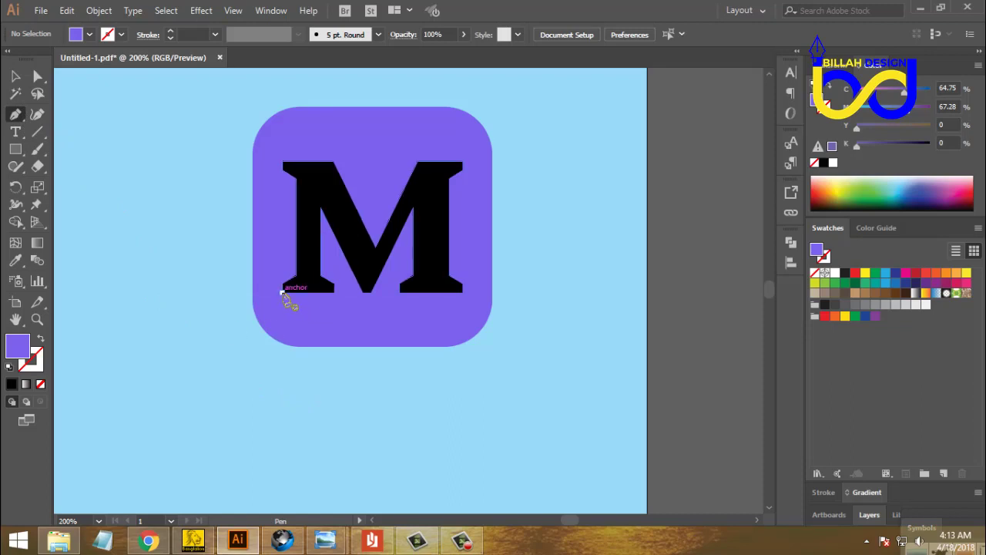
pyautogui.click(283, 292)
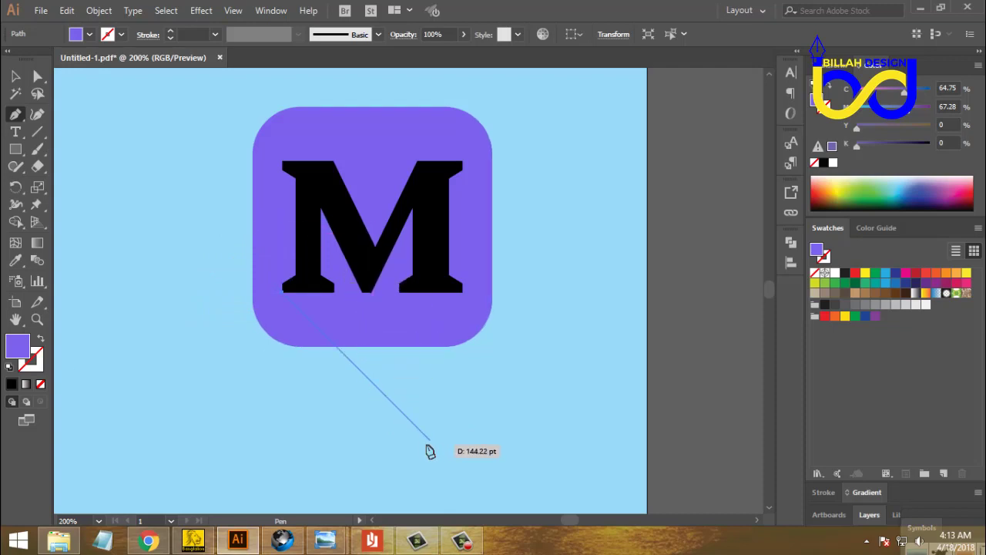
pyautogui.click(430, 440)
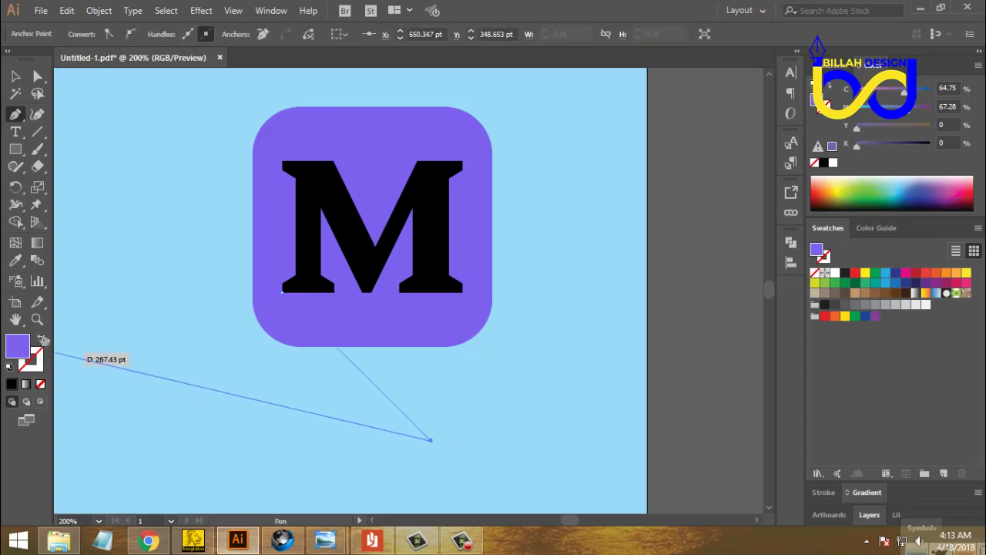
pyautogui.click(41, 339)
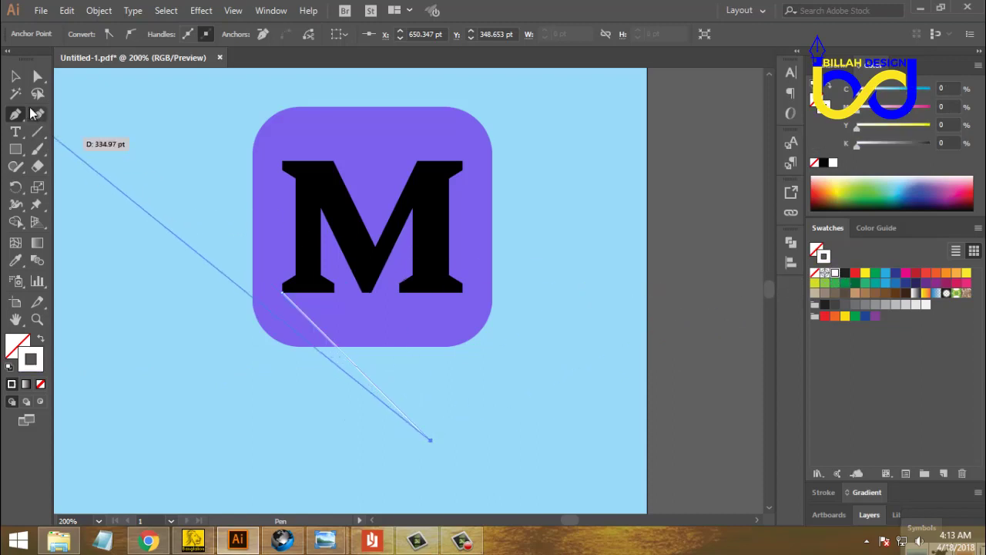
pyautogui.press('v')
pyautogui.click(205, 402)
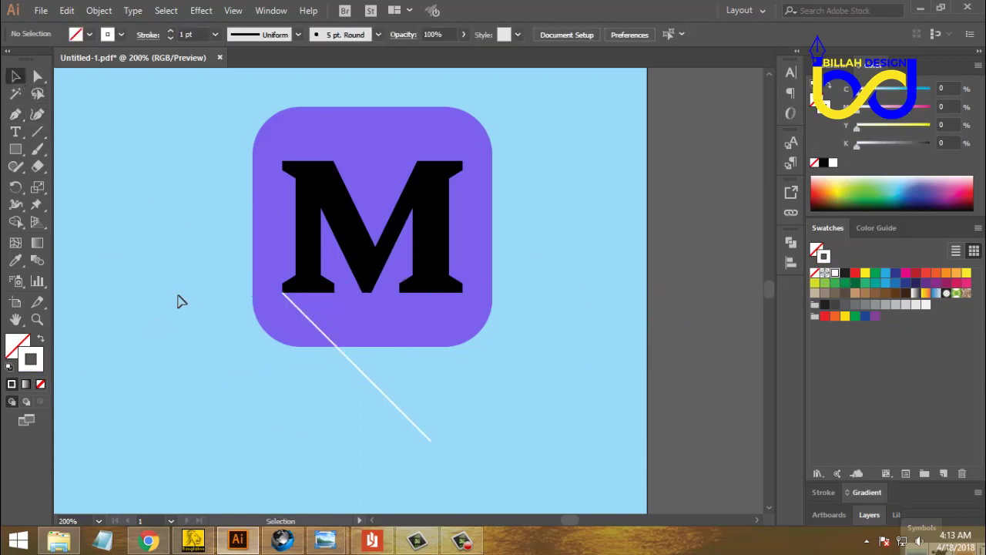
# - Extend the line up the M's left stem and along its peaks, corner right of the square, and close it
pyautogui.press('p')
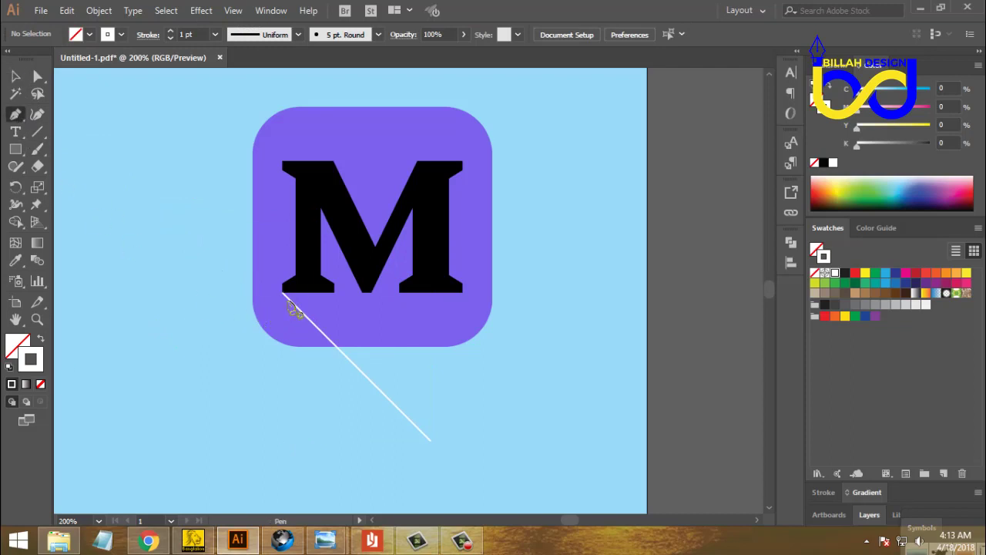
pyautogui.moveTo(285, 292); pyautogui.dragTo(304, 282)
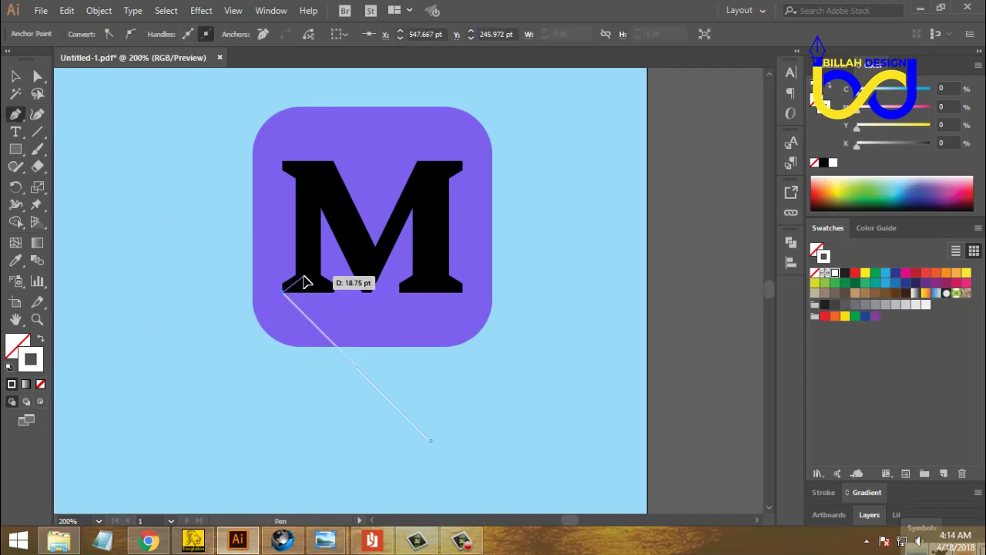
pyautogui.moveTo(314, 177); pyautogui.dragTo(340, 164)
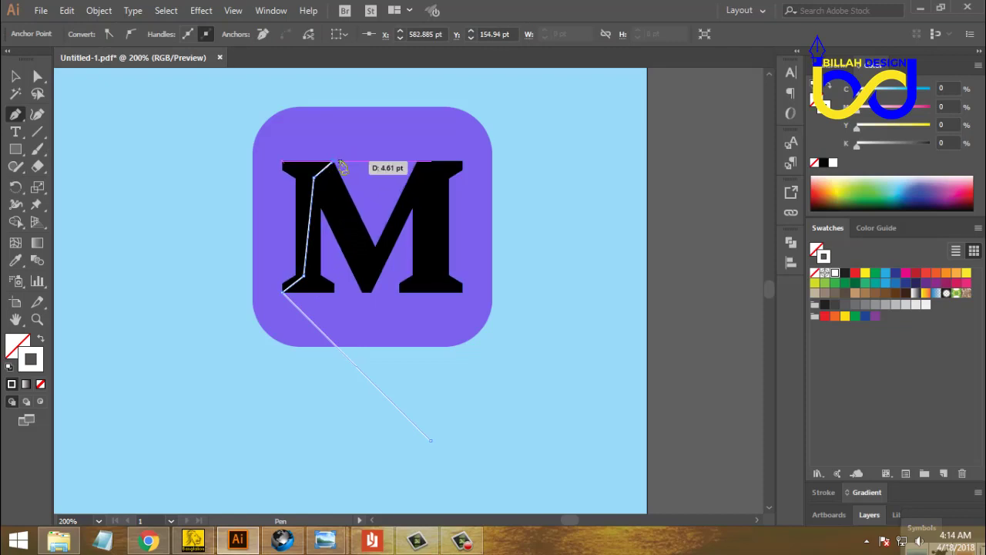
pyautogui.moveTo(340, 165); pyautogui.dragTo(556, 271)
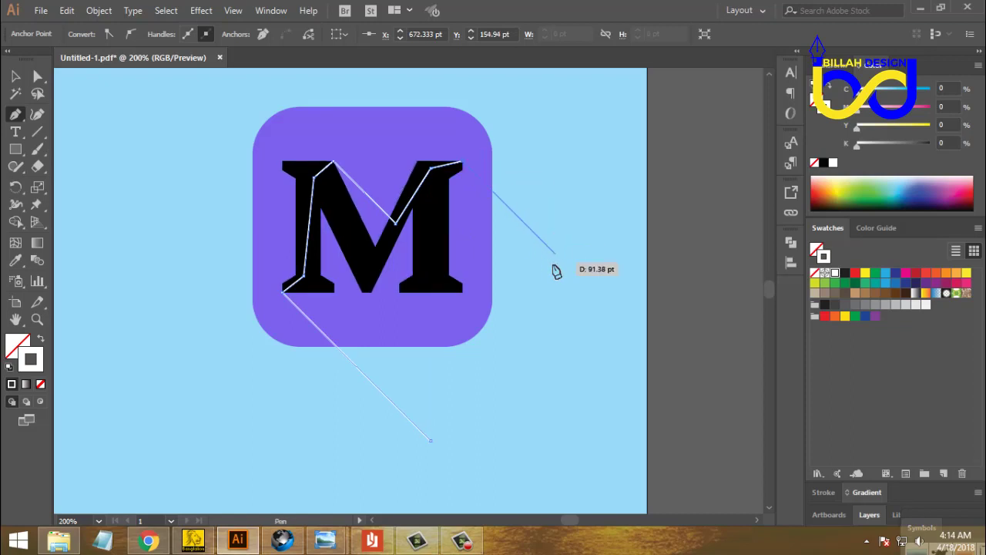
pyautogui.click(564, 264)
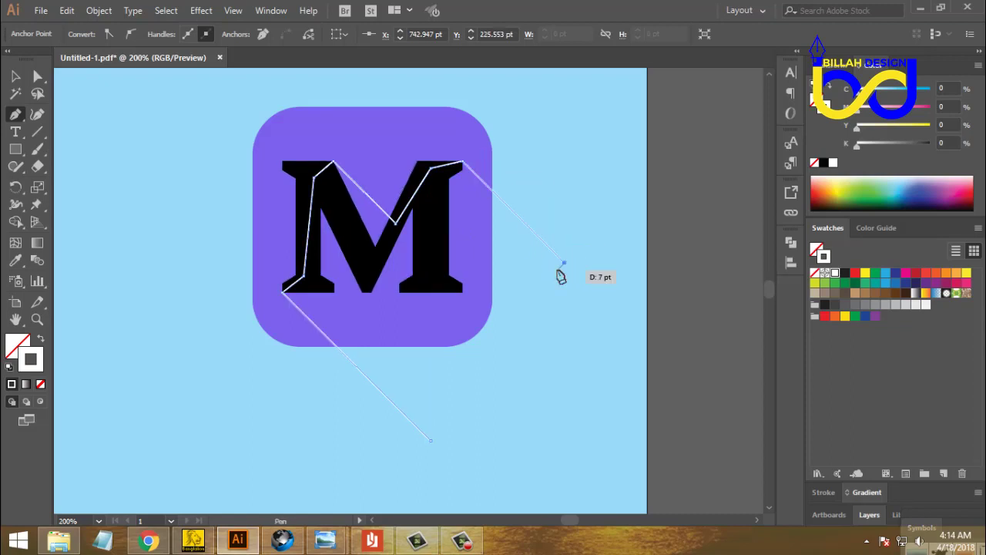
pyautogui.click(432, 442)
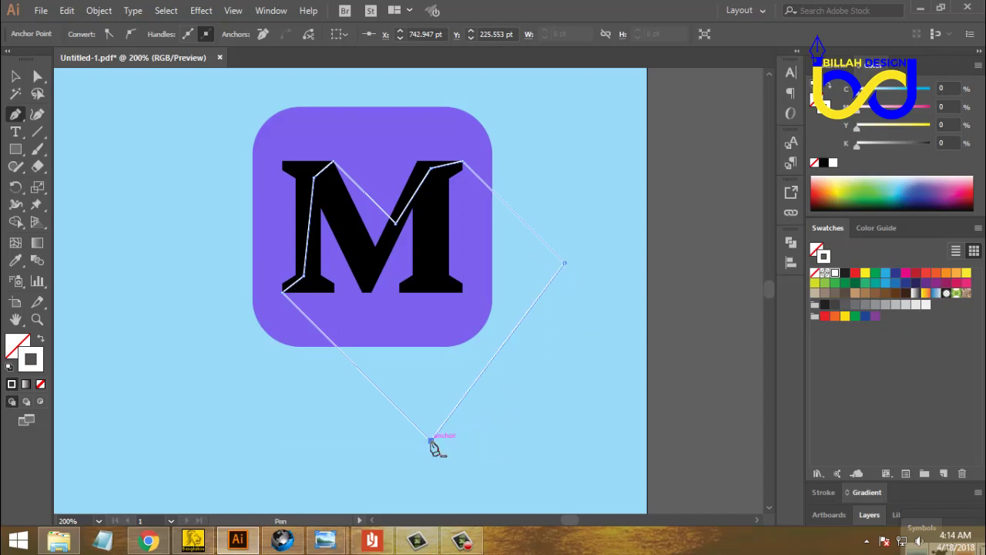
pyautogui.click(15, 75)
pyautogui.click(337, 320)
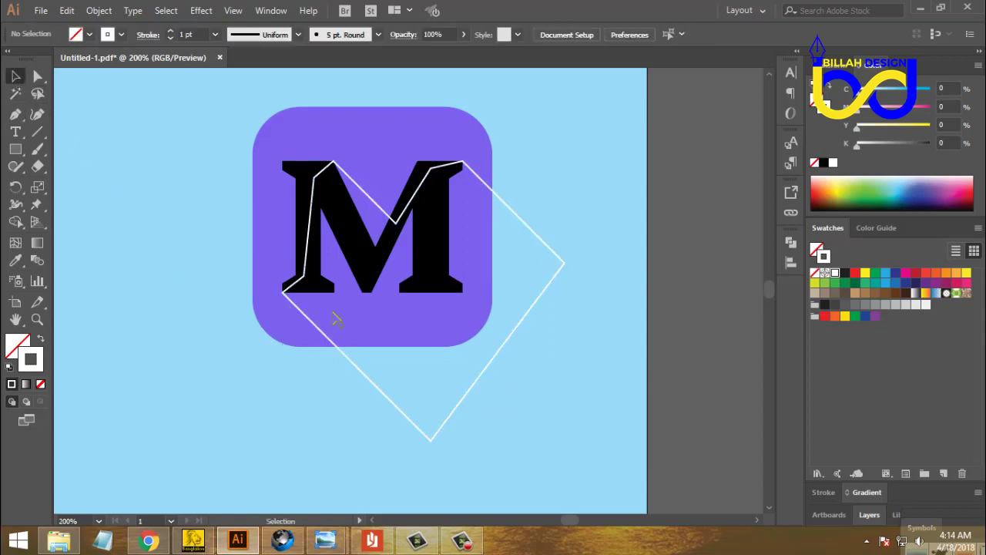
pyautogui.moveTo(575, 347); pyautogui.dragTo(581, 343)
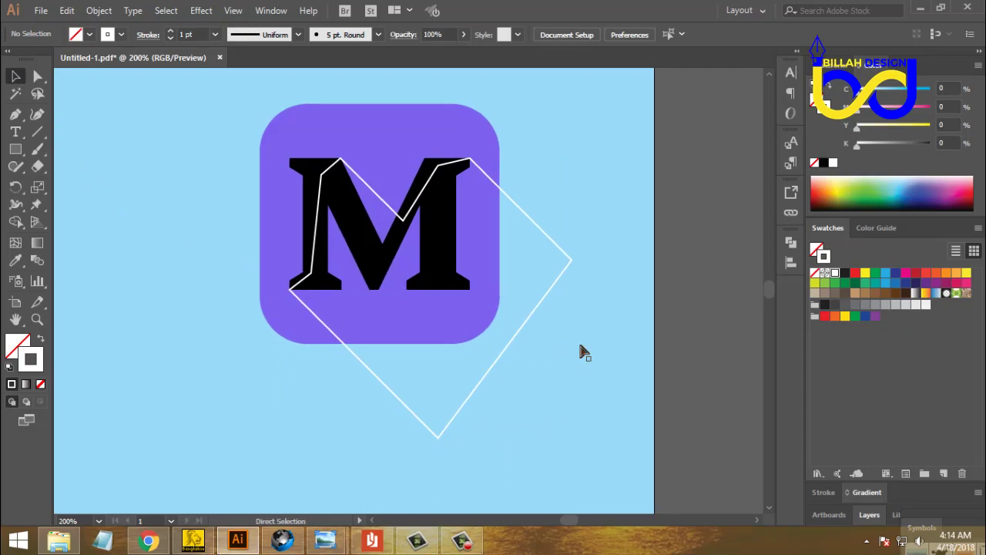
pyautogui.hotkey('ctrl', '+')
pyautogui.hotkey('ctrl', '+')
# - Pen-draw a small closed patch over the M's top-left serif
pyautogui.moveTo(308, 159); pyautogui.dragTo(392, 251)
pyautogui.moveTo(312, 195); pyautogui.dragTo(323, 201)
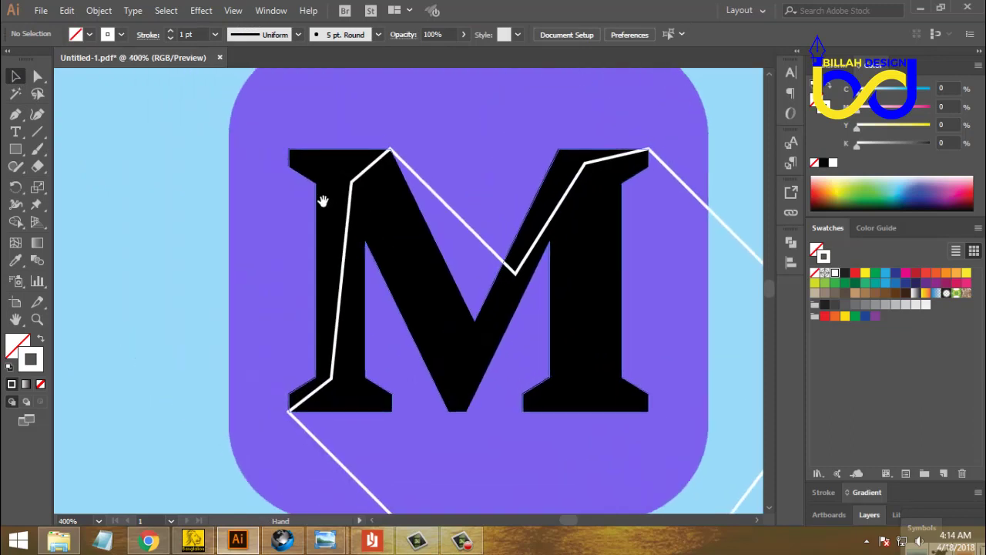
pyautogui.click(15, 115)
pyautogui.click(290, 165)
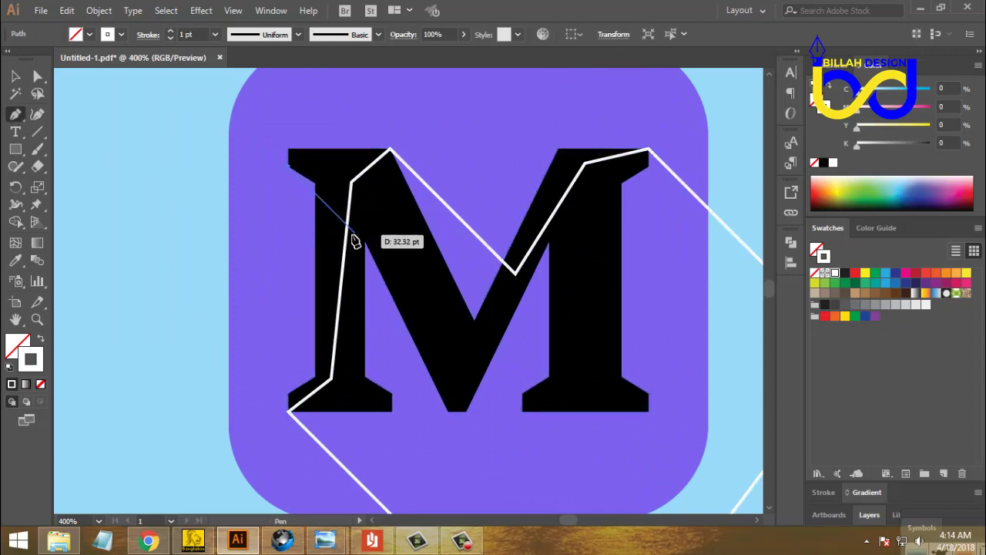
pyautogui.click(353, 232)
pyautogui.click(378, 183)
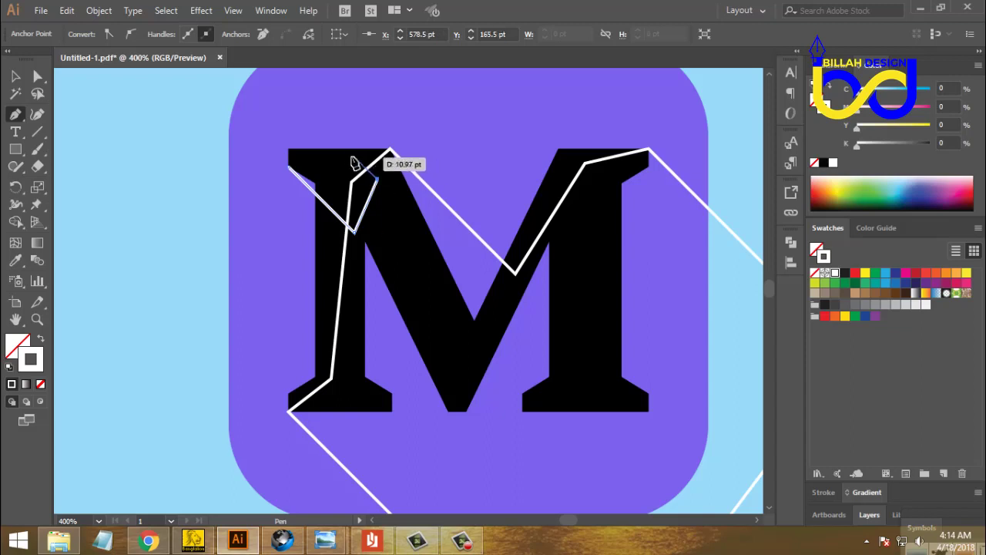
pyautogui.click(344, 155)
pyautogui.click(289, 168)
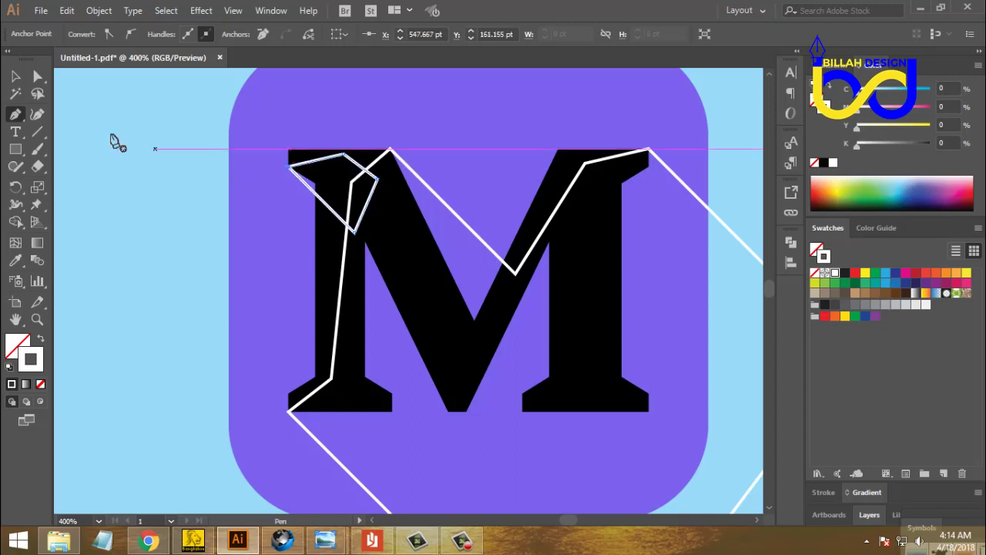
# - Unite the patch with the long zigzag shadow outline using Pathfinder
pyautogui.click(15, 76)
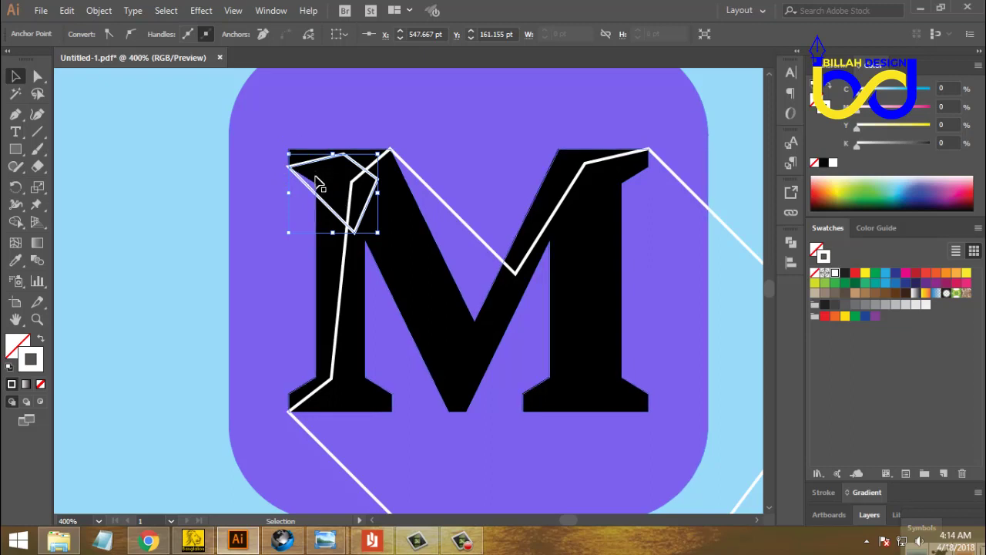
pyautogui.click(493, 255)
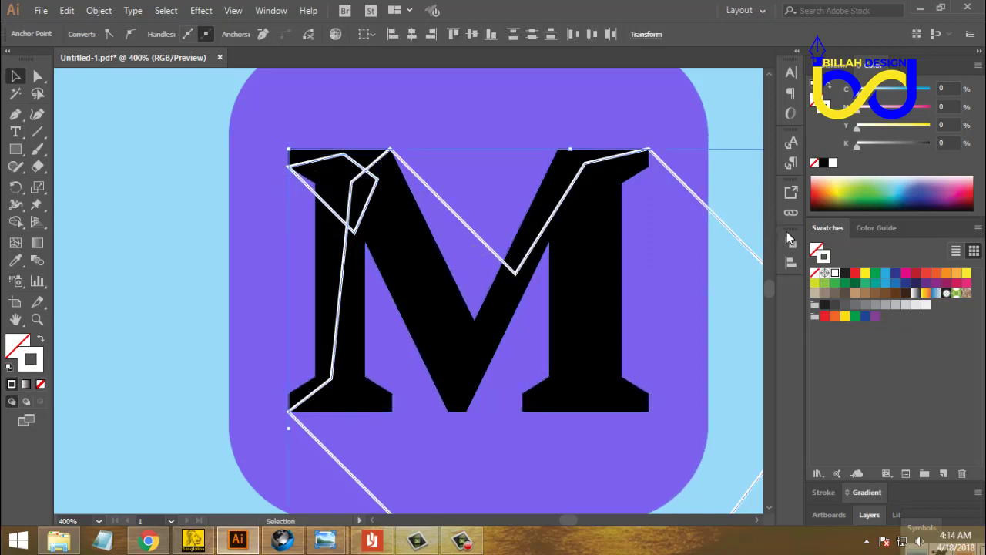
pyautogui.click(789, 242)
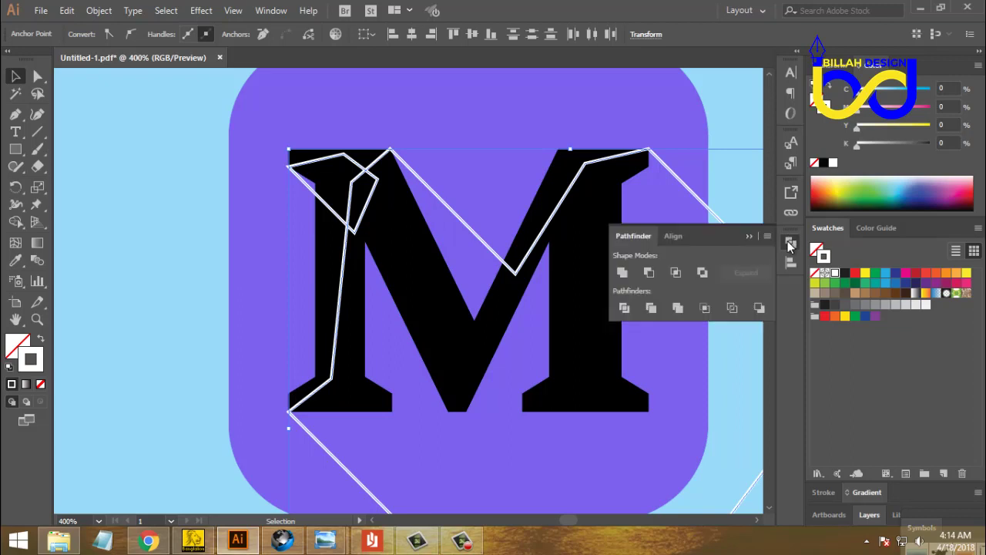
pyautogui.click(625, 274)
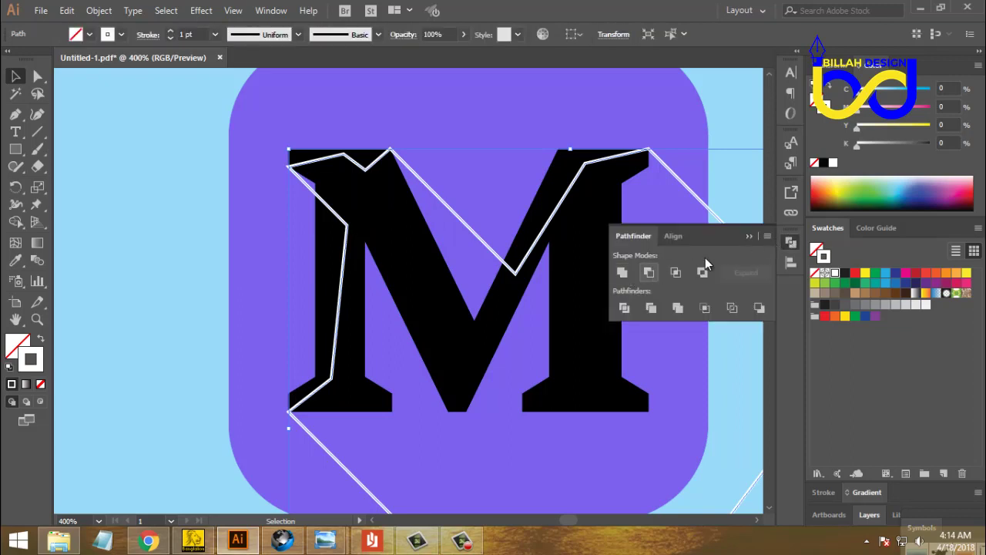
pyautogui.click(175, 186)
pyautogui.hotkey('ctrl', '-')
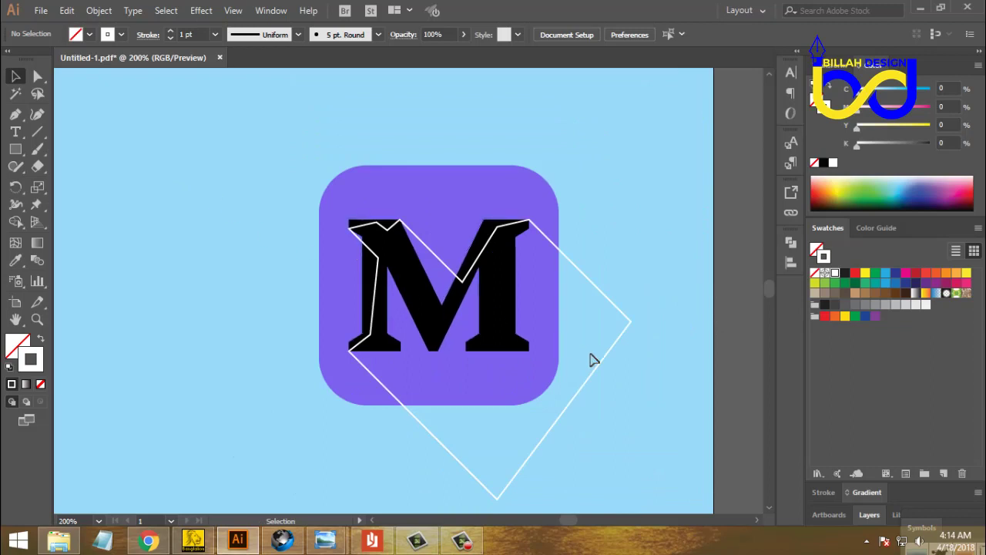
# - Bring the M letter to the front, ahead of the shadow shape
pyautogui.moveTo(612, 337); pyautogui.dragTo(581, 324)
pyautogui.click(482, 252)
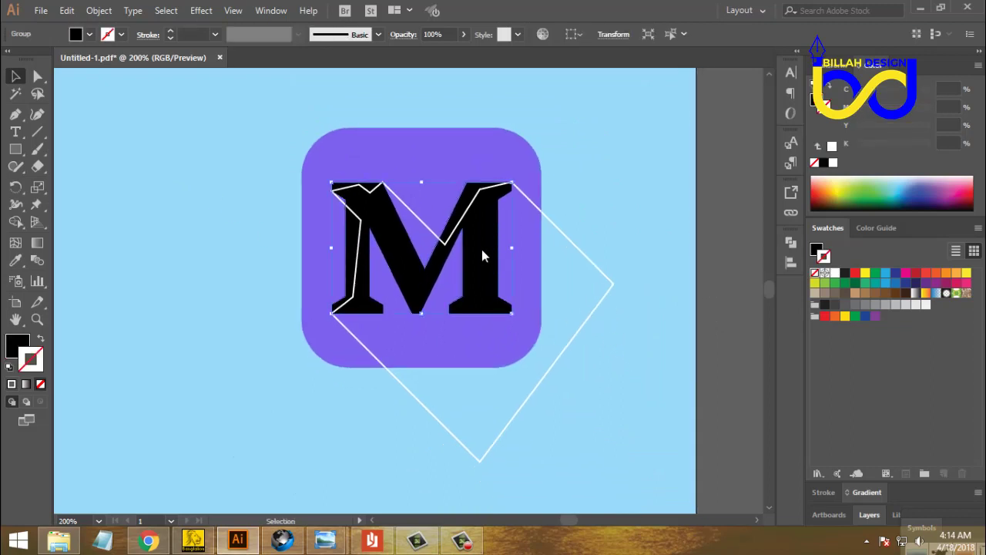
pyautogui.rightClick(481, 248)
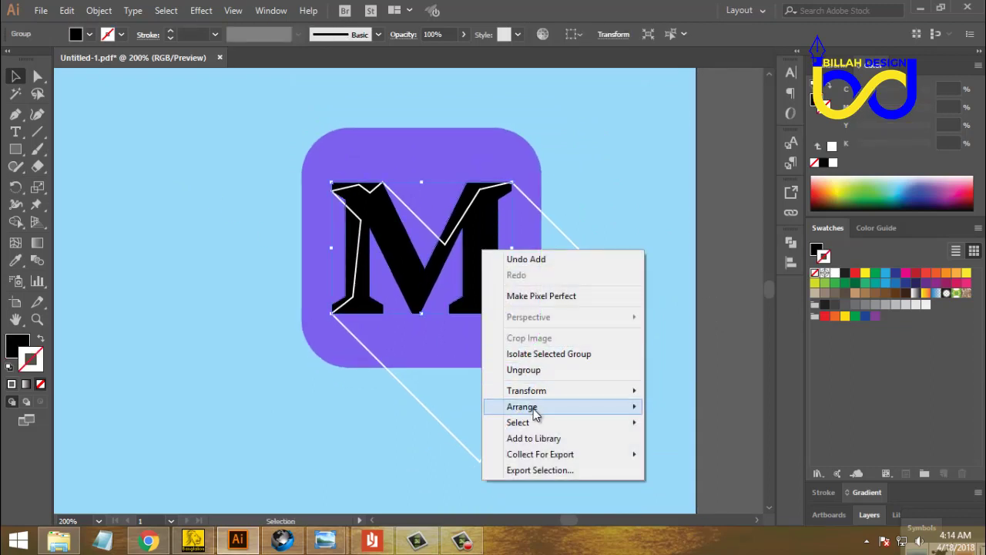
pyautogui.moveTo(535, 407)
pyautogui.click(689, 406)
pyautogui.click(657, 261)
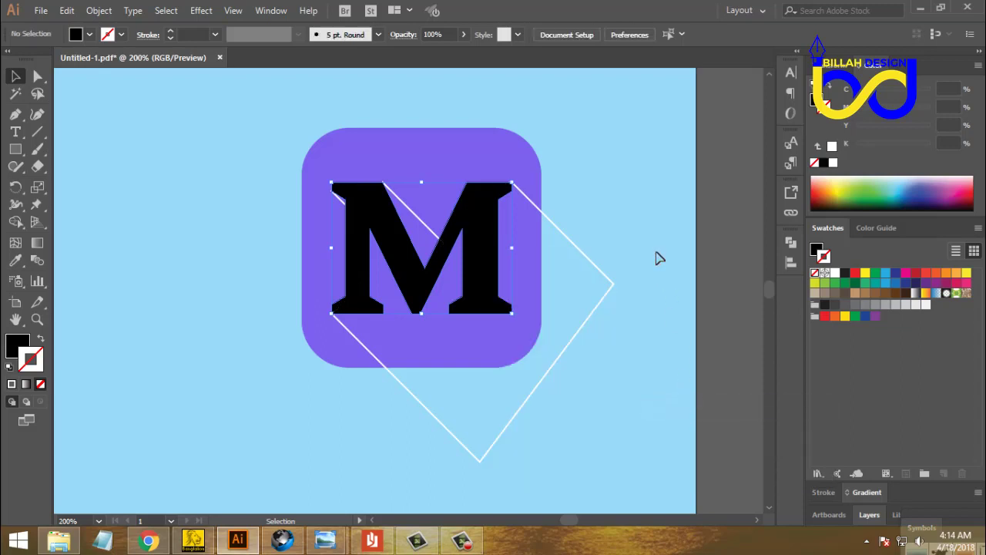
# - Fill the diamond shadow with the darker purple sampled by the Eyedropper
pyautogui.click(578, 333)
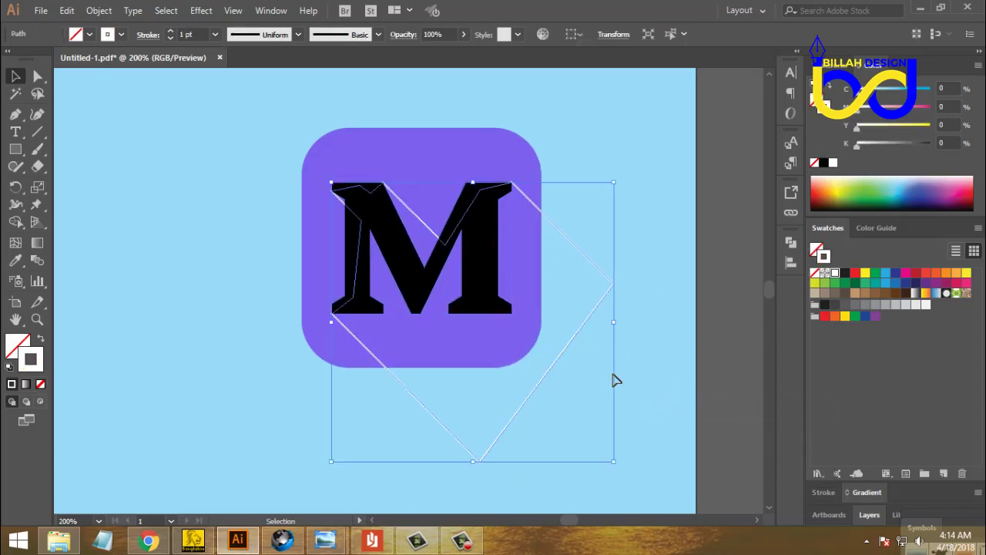
pyautogui.hotkey('ctrl', '-')
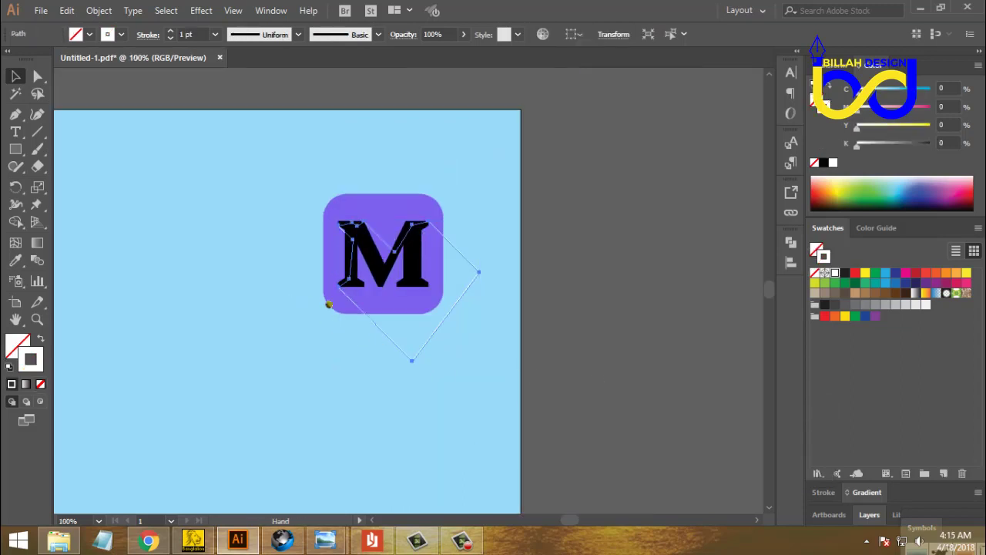
pyautogui.moveTo(281, 301); pyautogui.dragTo(457, 321)
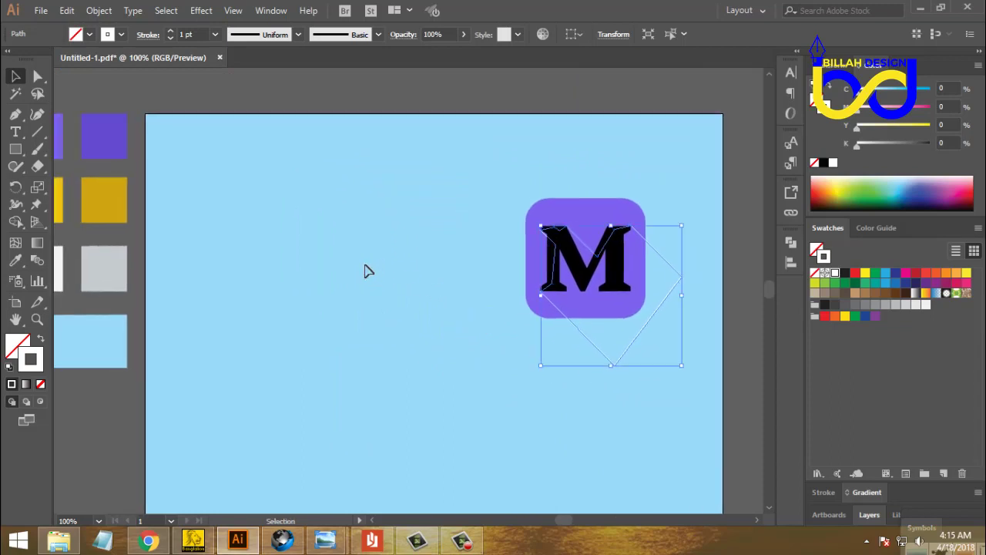
pyautogui.click(17, 262)
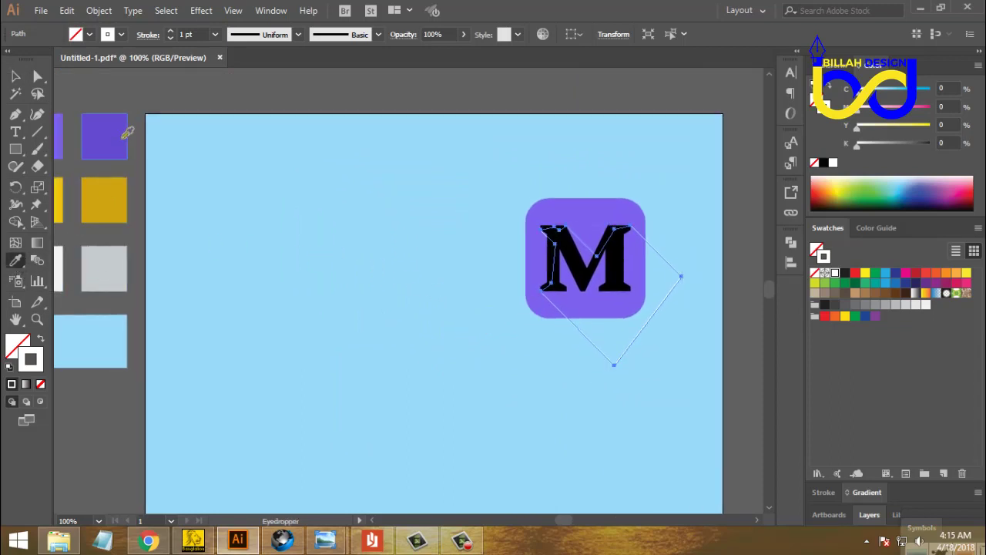
pyautogui.click(117, 132)
pyautogui.click(15, 77)
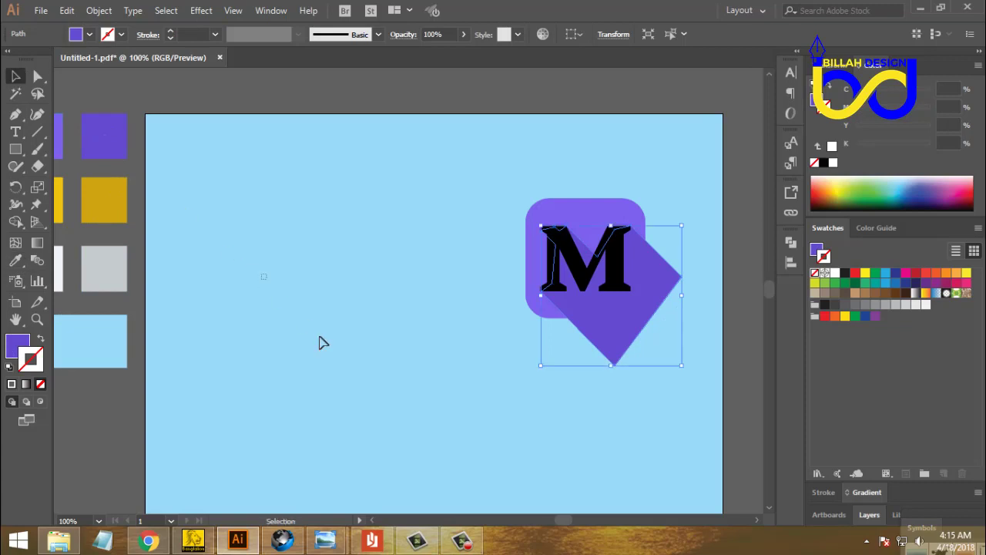
pyautogui.click(504, 430)
pyautogui.moveTo(632, 438); pyautogui.dragTo(591, 412)
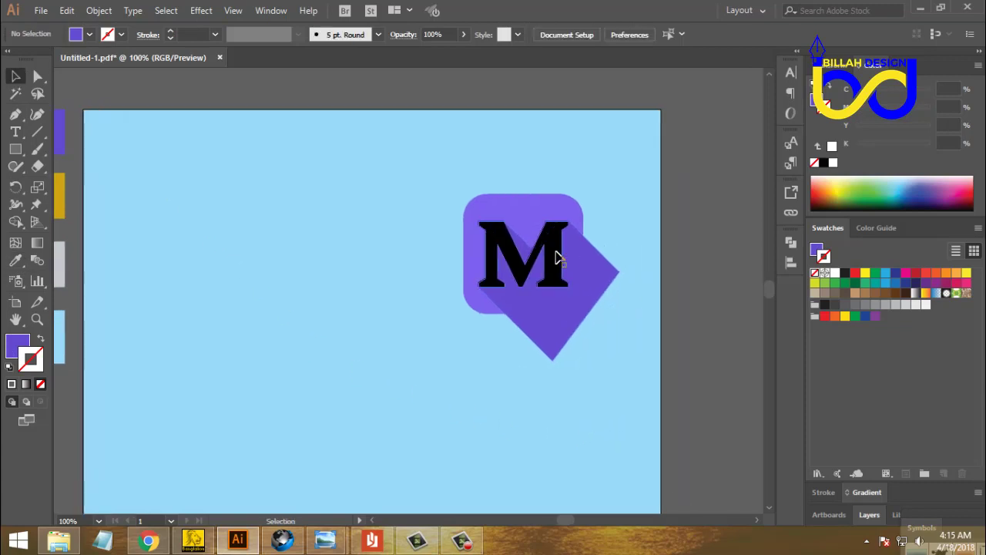
# - Set the M letter's fill to the white swatch
pyautogui.click(566, 254)
pyautogui.click(817, 250)
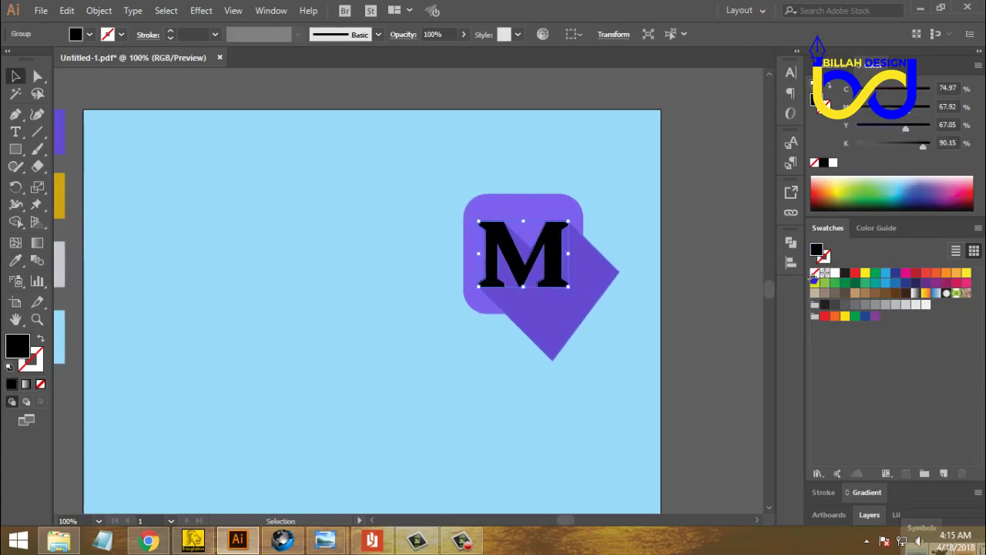
pyautogui.click(835, 273)
pyautogui.click(625, 382)
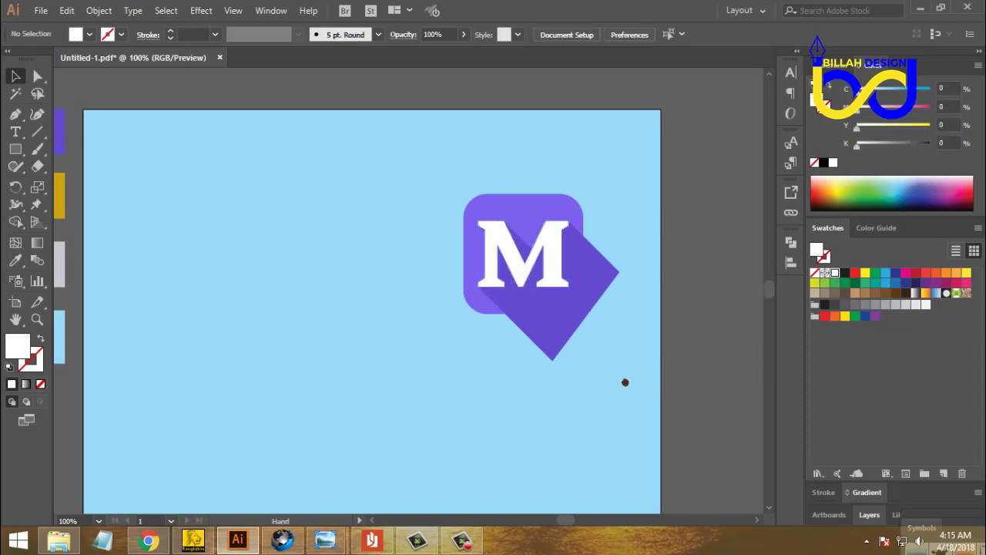
pyautogui.moveTo(625, 383); pyautogui.dragTo(626, 385)
pyautogui.hotkey('ctrl', '=')
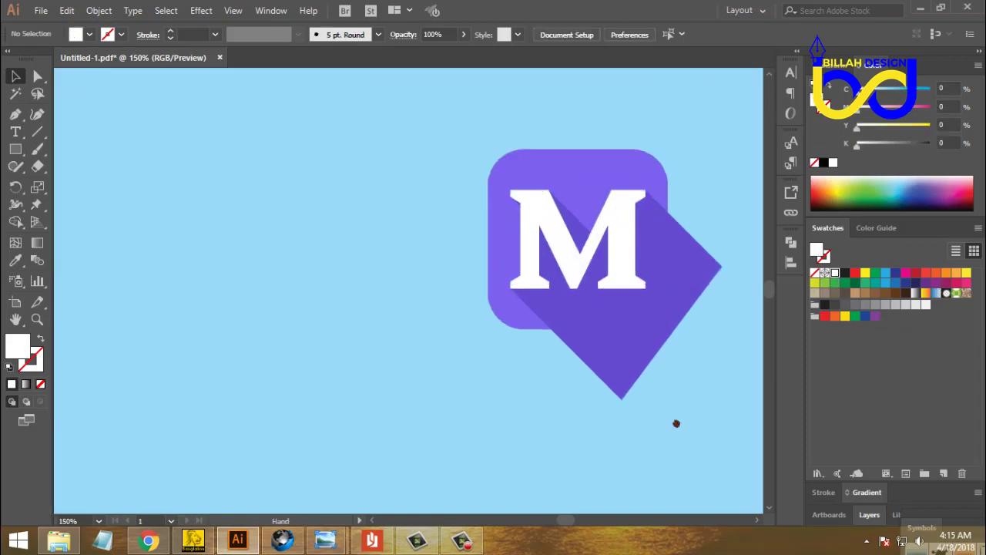
# - Select shadow, square and M, and Shape Builder-delete the shadow outside the rounded square
pyautogui.moveTo(676, 423); pyautogui.dragTo(594, 428)
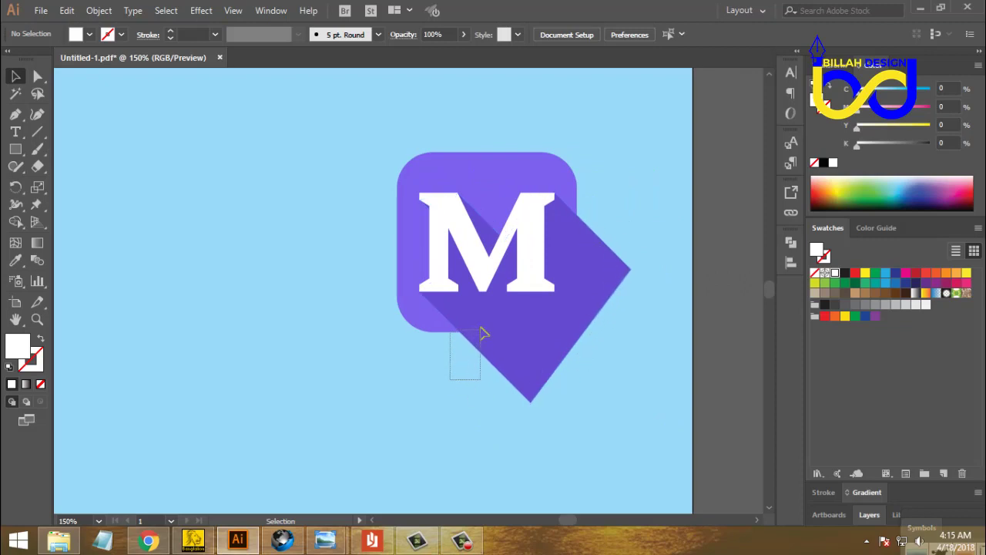
pyautogui.moveTo(483, 323); pyautogui.dragTo(484, 324)
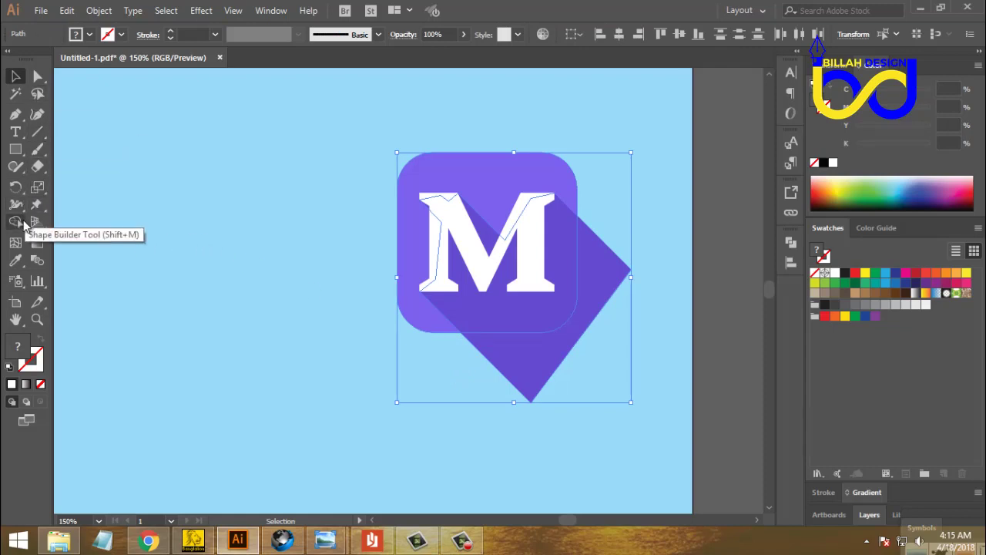
pyautogui.click(16, 222)
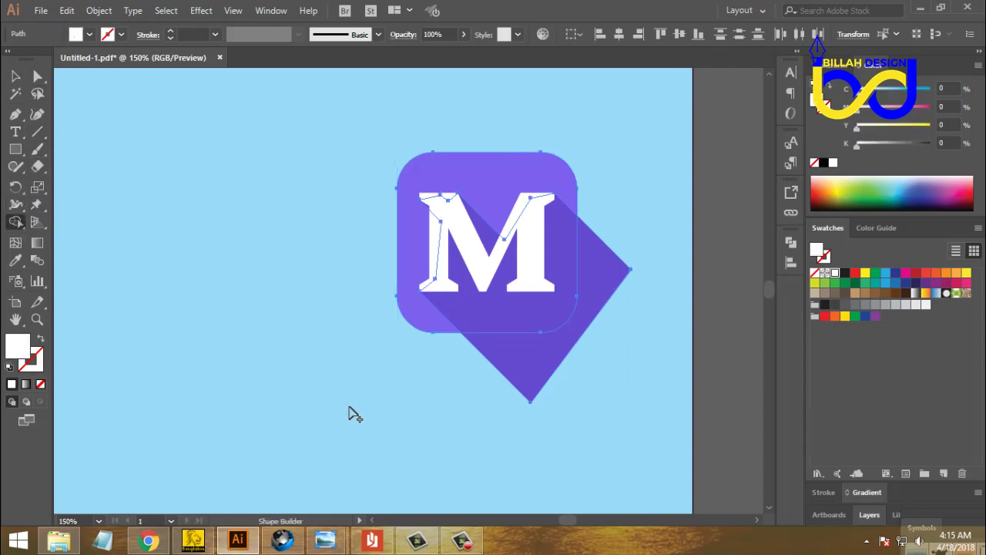
pyautogui.keyDown('alt'); pyautogui.click(523, 393); pyautogui.keyUp('alt')
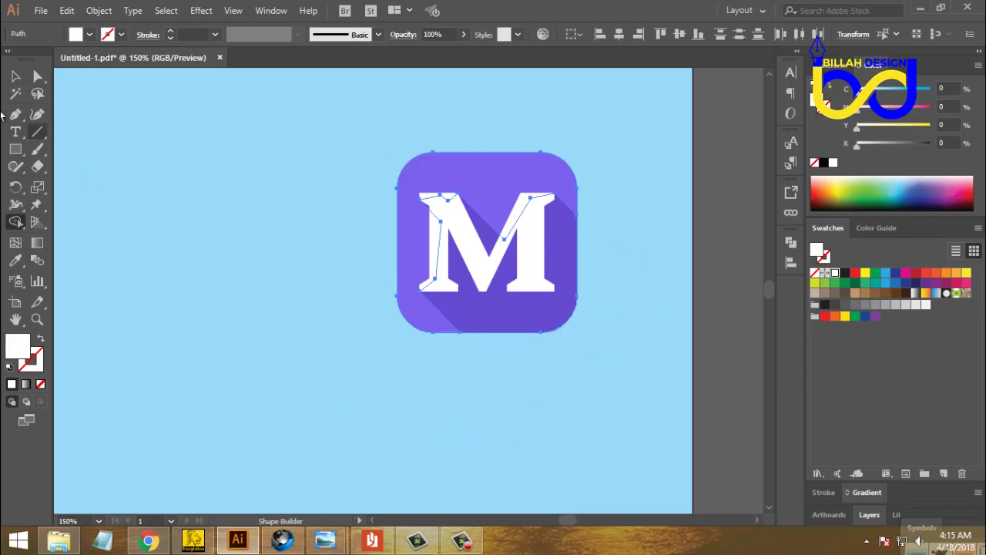
pyautogui.click(15, 76)
pyautogui.click(521, 413)
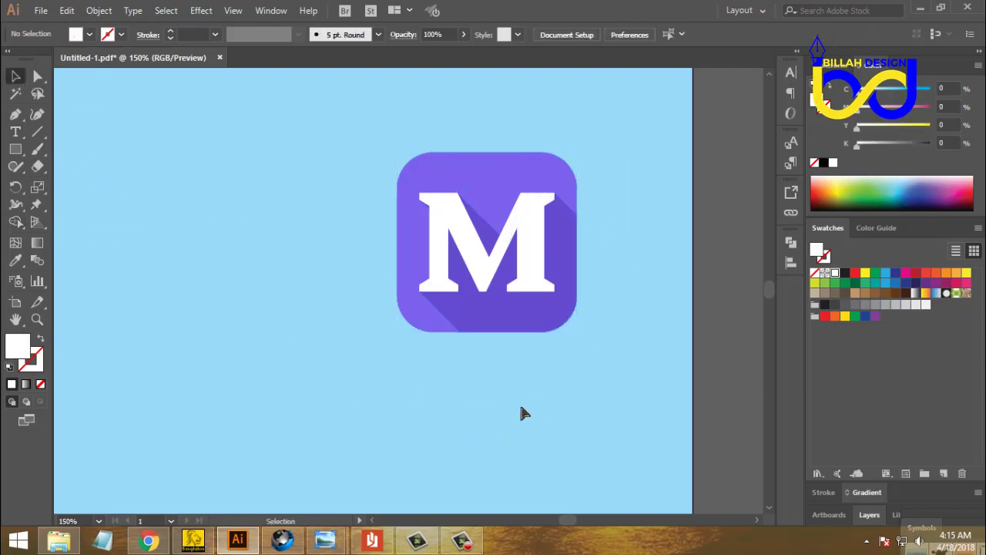
pyautogui.hotkey('ctrl', '-')
pyautogui.hotkey('ctrl', '-')
pyautogui.moveTo(467, 363); pyautogui.dragTo(544, 381)
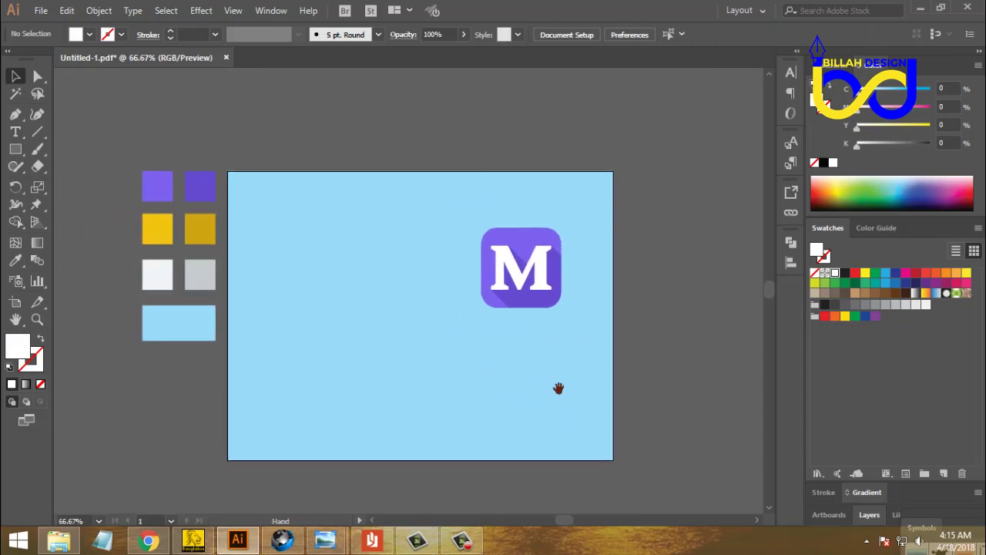
# - Move the finished purple M icon to the artboard's top-right corner
pyautogui.moveTo(458, 217); pyautogui.dragTo(602, 341)
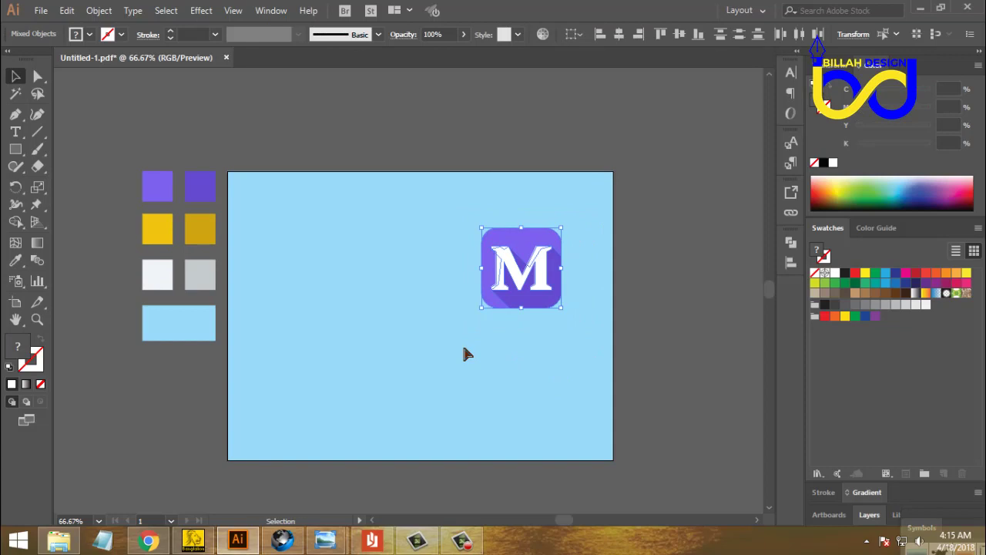
pyautogui.press('a')
pyautogui.press('v')
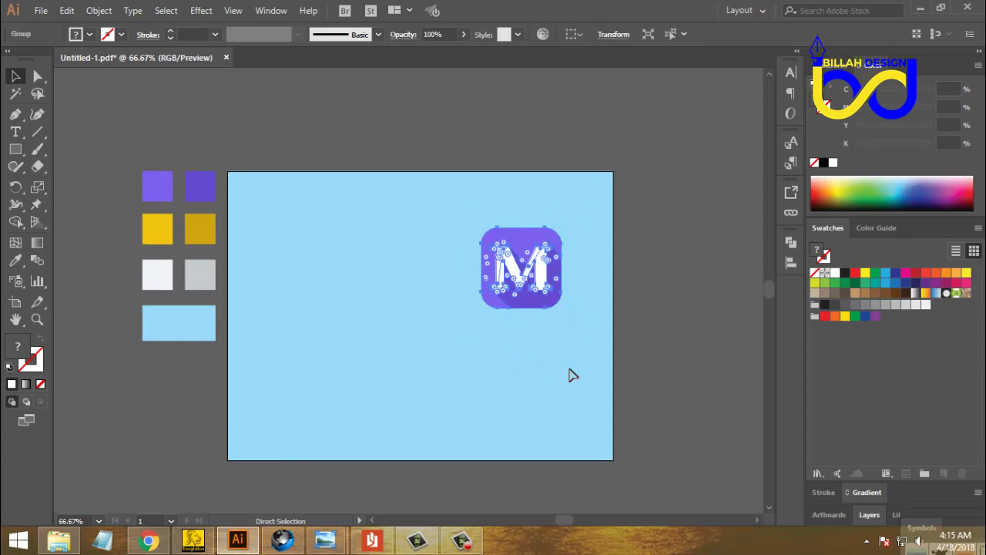
pyautogui.click(570, 375)
pyautogui.moveTo(555, 356); pyautogui.dragTo(566, 358)
pyautogui.moveTo(559, 291); pyautogui.dragTo(584, 247)
pyautogui.click(565, 346)
# - Ungroup the purple icon into its separate parts
pyautogui.hotkey('ctrl', '1')
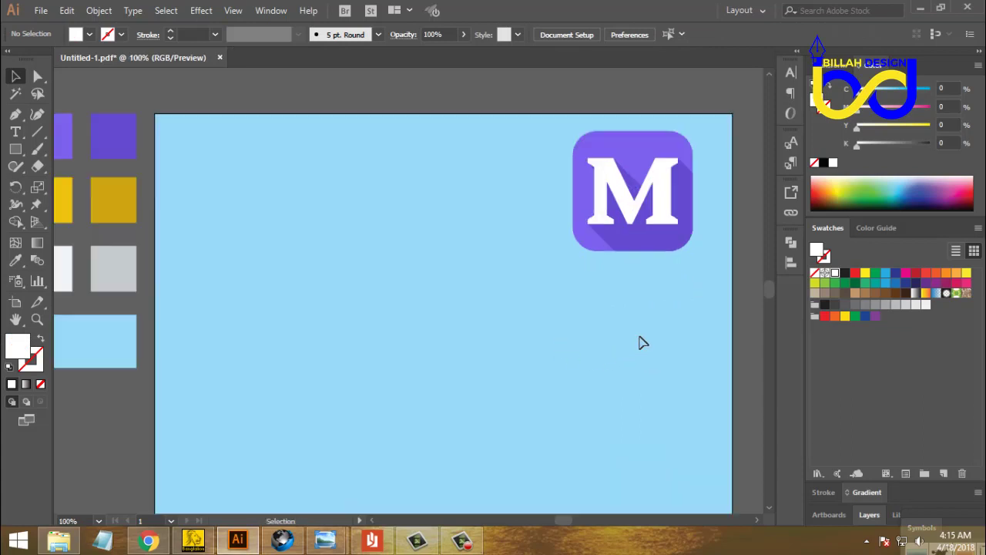
pyautogui.moveTo(640, 341); pyautogui.dragTo(607, 319)
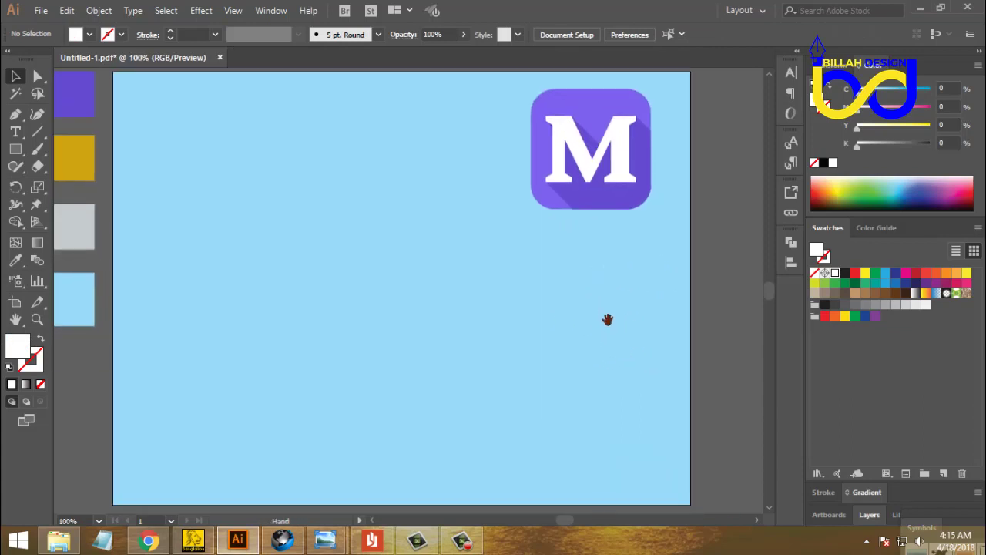
pyautogui.click(622, 164)
pyautogui.rightClick(623, 157)
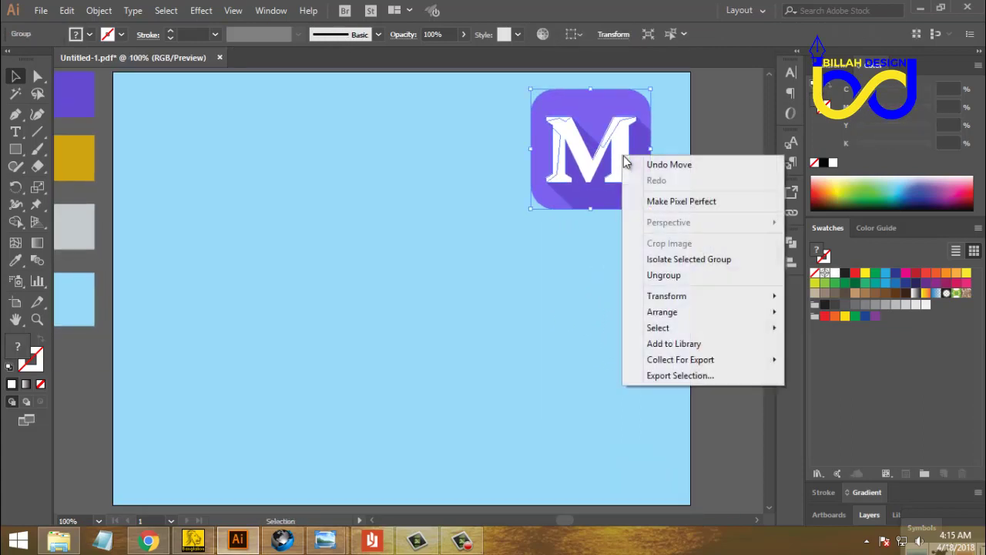
pyautogui.click(664, 275)
pyautogui.click(601, 284)
# - Place a copy of the white M in the middle of the artboard
pyautogui.moveTo(626, 163); pyautogui.dragTo(570, 332)
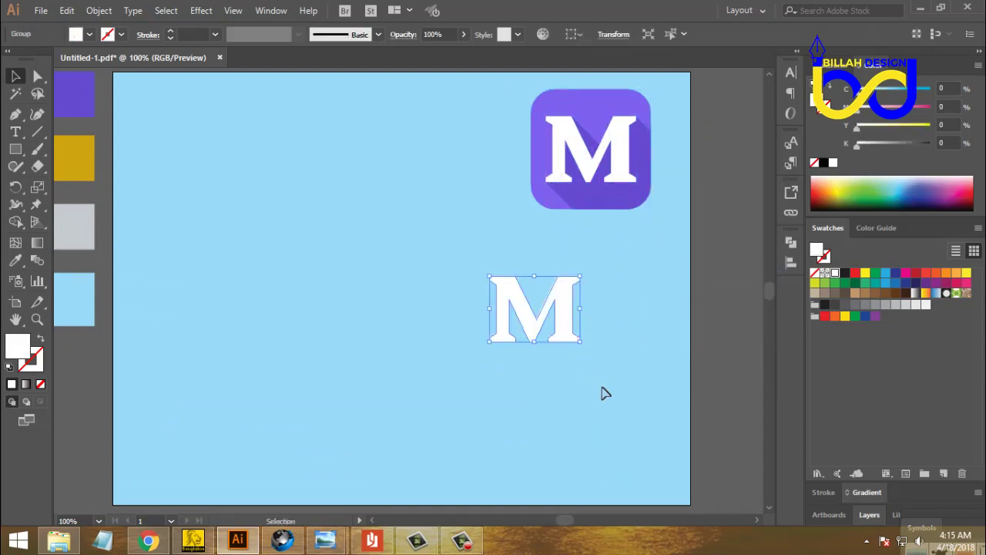
pyautogui.scroll(-2, 606, 375)
pyautogui.moveTo(574, 291); pyautogui.dragTo(476, 297)
pyautogui.click(16, 149)
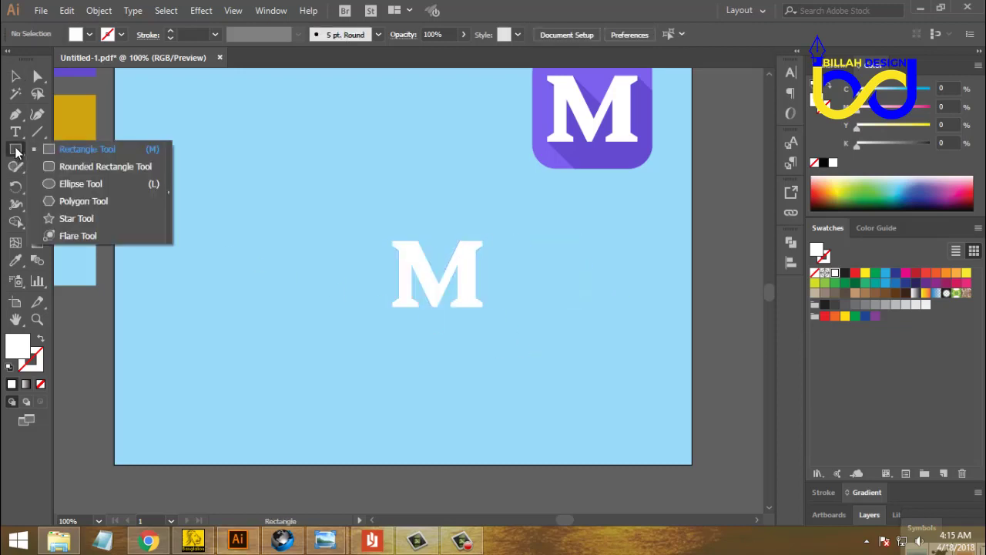
# - Draw a circle centred on the white M and bring the M in front of it
pyautogui.click(77, 183)
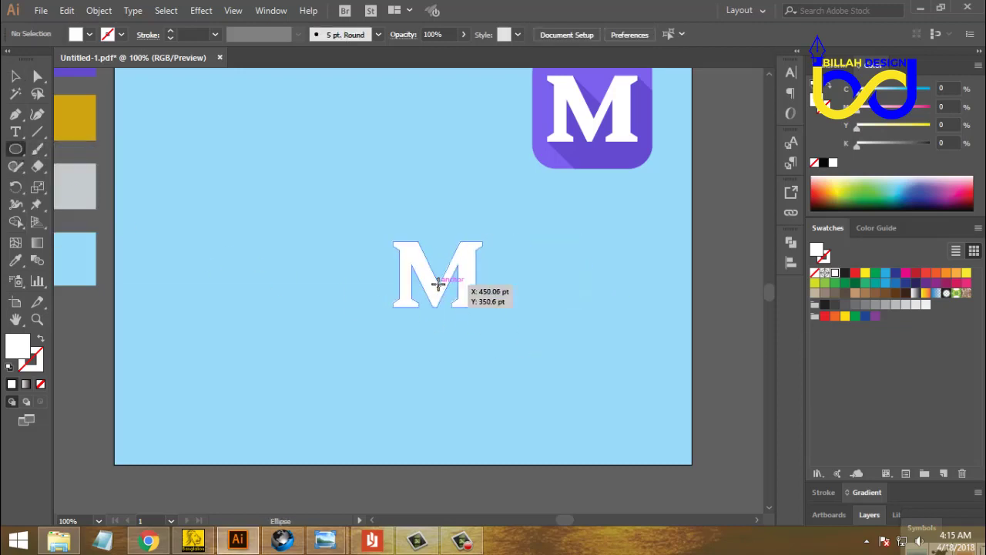
pyautogui.moveTo(437, 277); pyautogui.dragTo(508, 338)
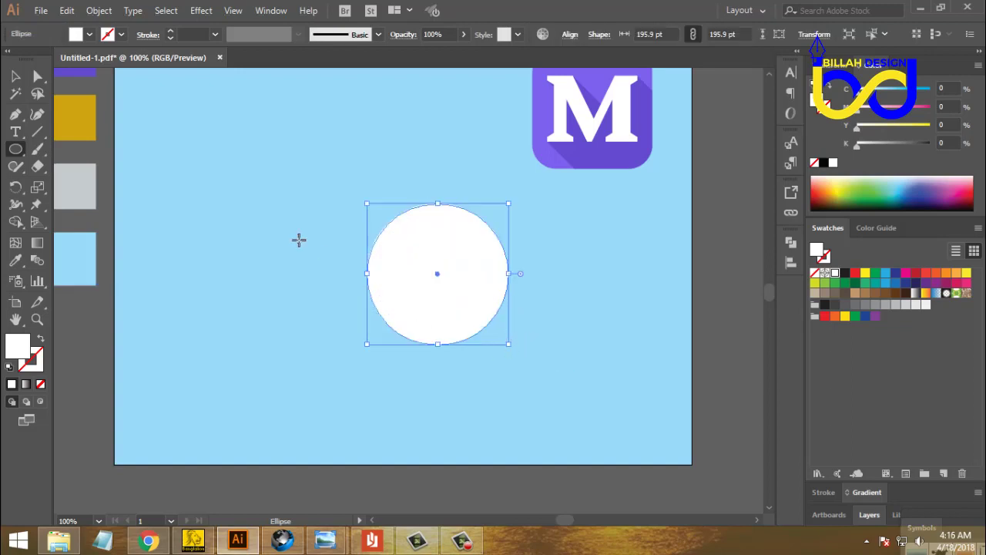
pyautogui.moveTo(240, 186); pyautogui.dragTo(331, 255)
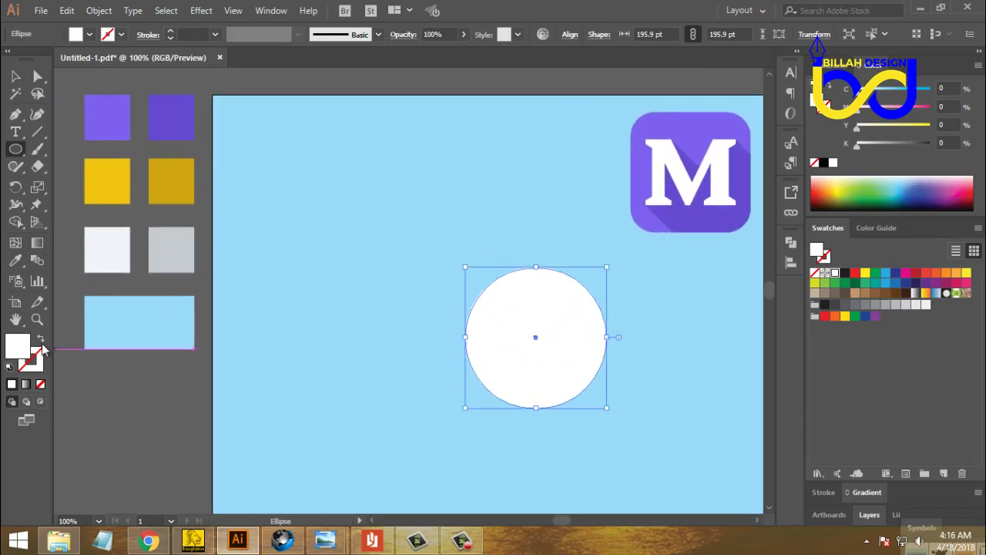
pyautogui.click(41, 342)
pyautogui.click(15, 76)
pyautogui.click(378, 359)
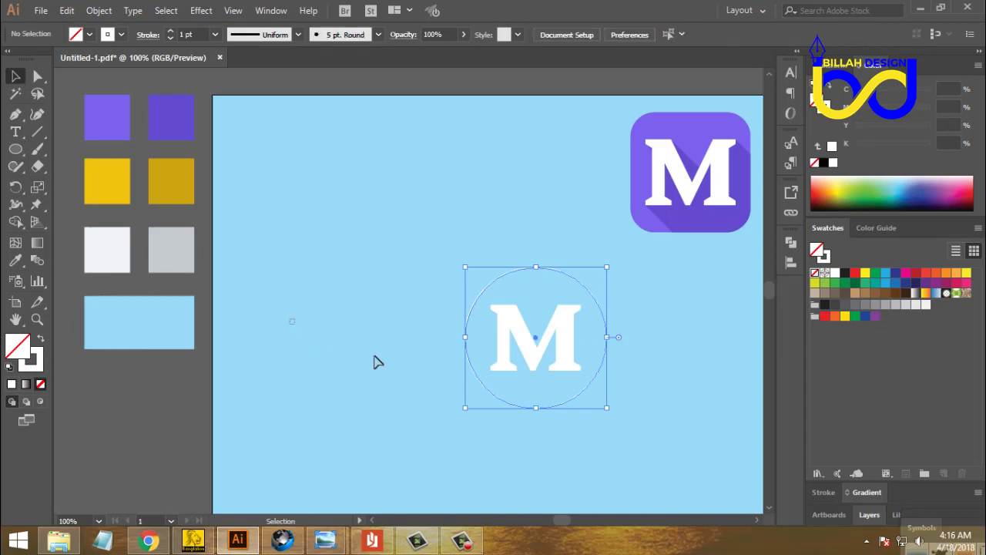
pyautogui.rightClick(502, 327)
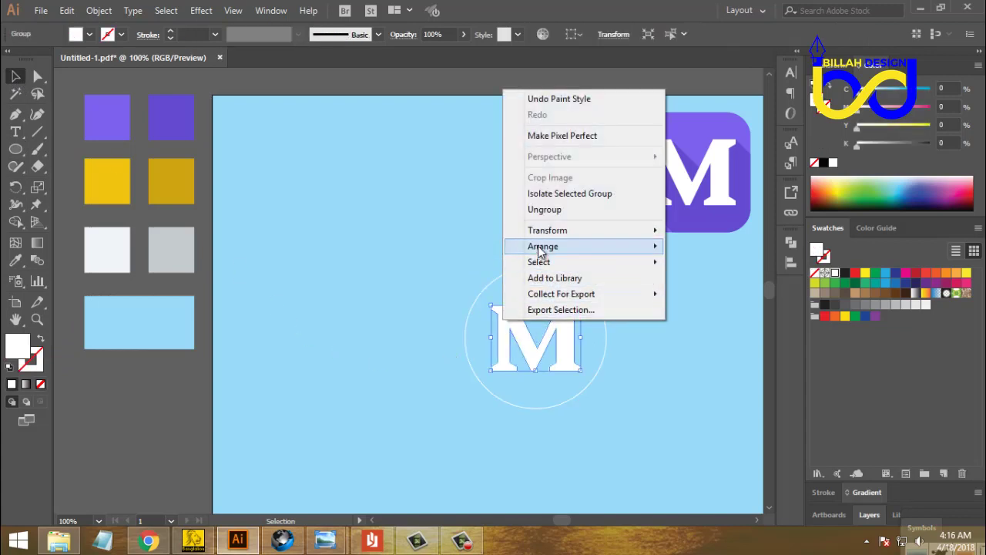
pyautogui.moveTo(624, 252)
pyautogui.click(704, 245)
pyautogui.click(645, 381)
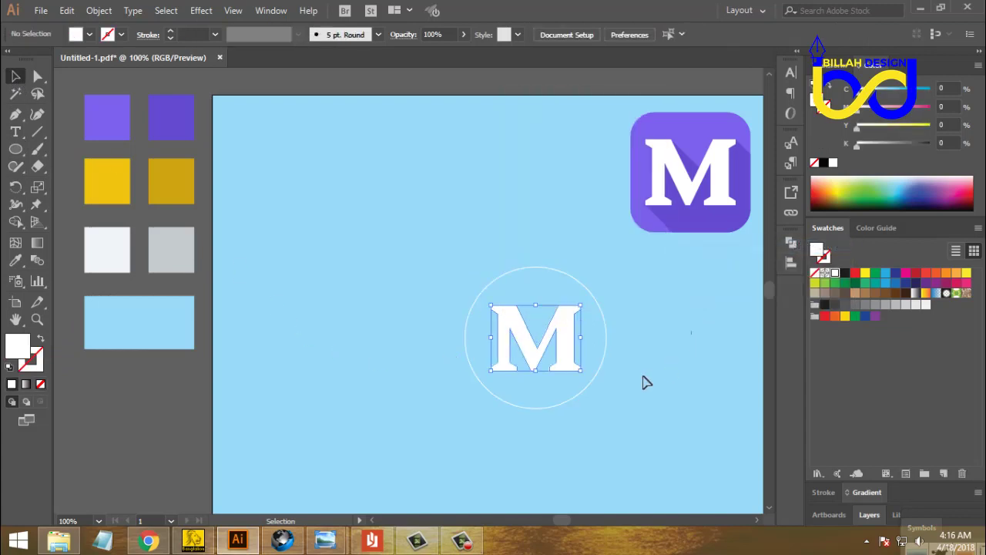
# - Eyedropper the purple of the rounded-square M icon into the circle
pyautogui.click(604, 365)
pyautogui.click(16, 260)
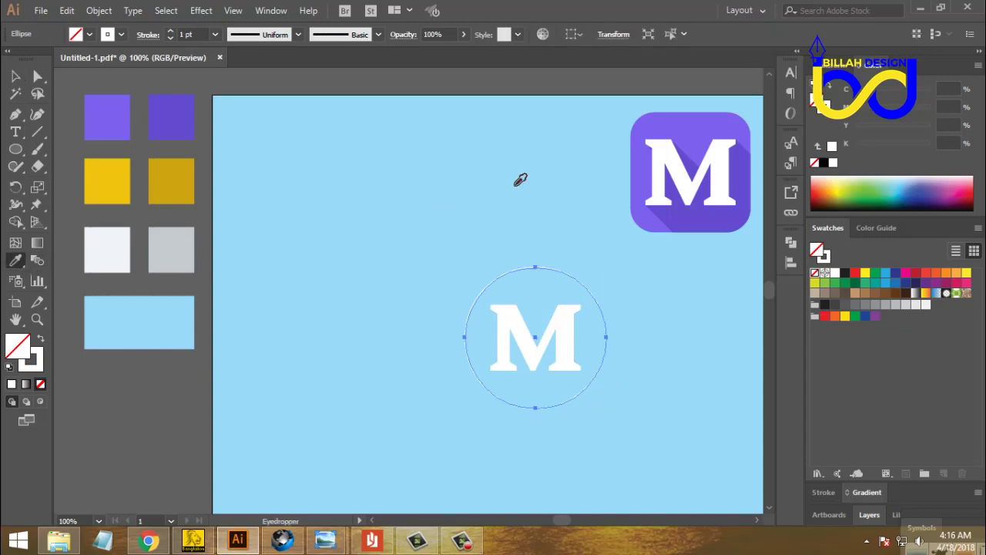
pyautogui.click(644, 128)
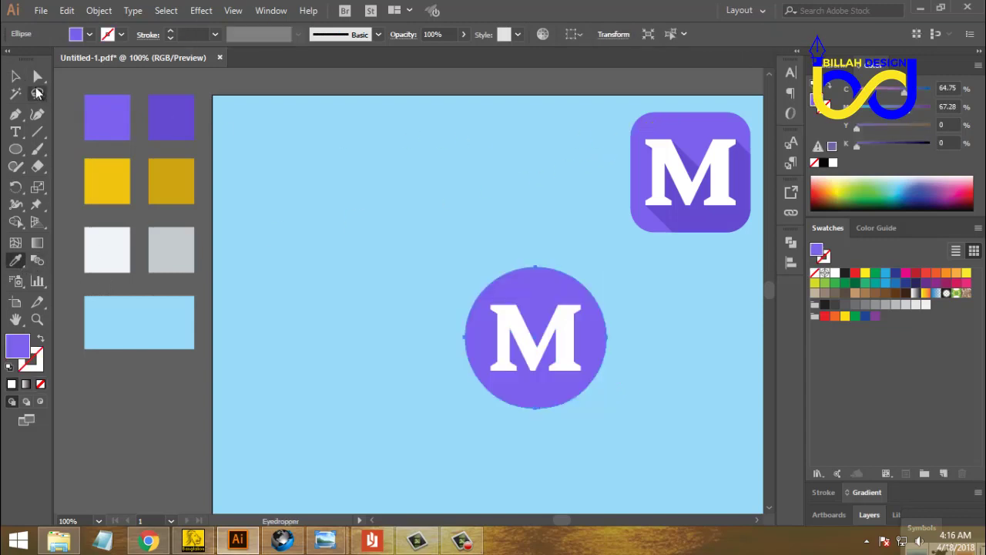
pyautogui.click(15, 75)
pyautogui.click(454, 426)
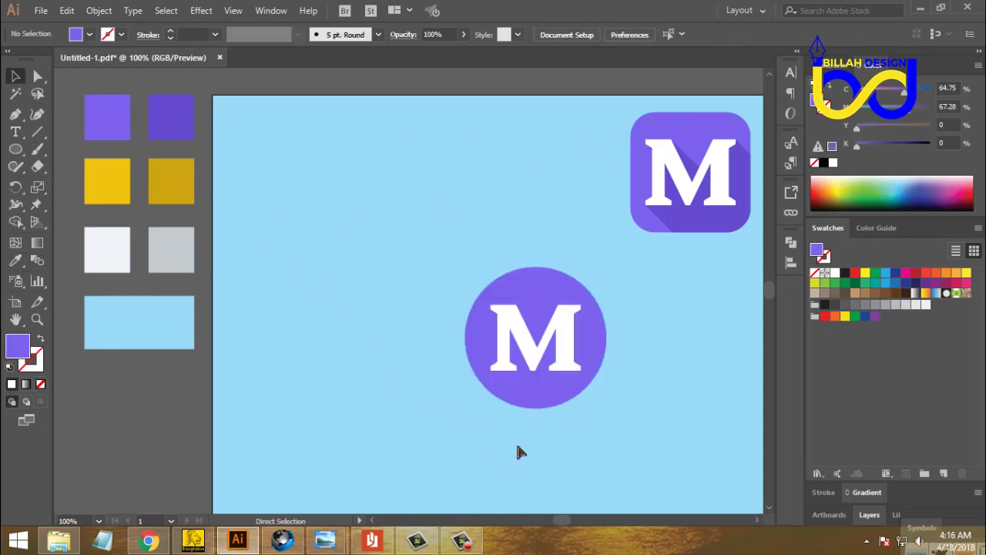
pyautogui.hotkey('ctrl', '+')
pyautogui.scroll(-3, 594, 378)
pyautogui.click(528, 262)
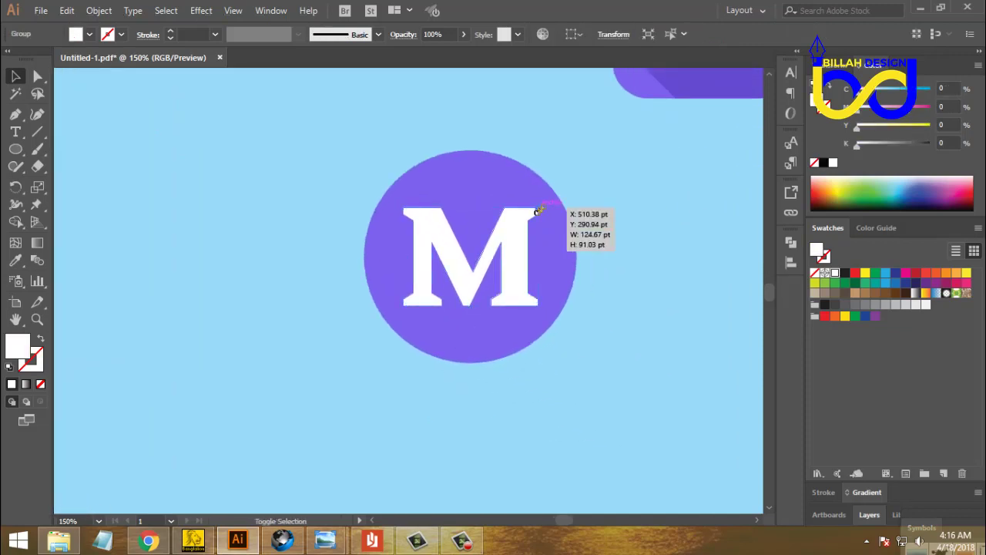
pyautogui.click(645, 316)
pyautogui.hotkey('ctrl', '-')
pyautogui.hotkey('ctrl', '-')
pyautogui.hotkey('ctrl', '-')
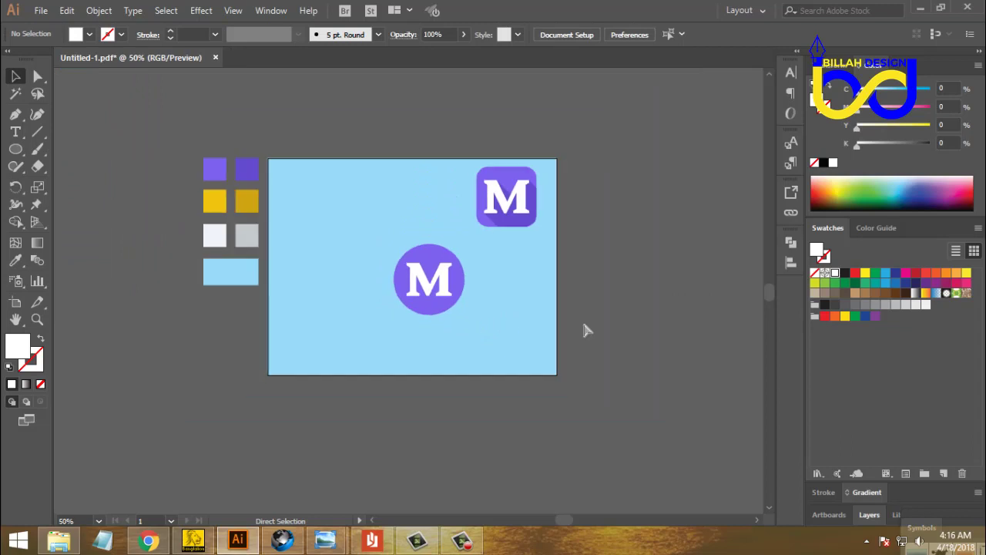
pyautogui.hotkey('ctrl', '+')
pyautogui.hotkey('ctrl', '+')
pyautogui.hotkey('ctrl', '+')
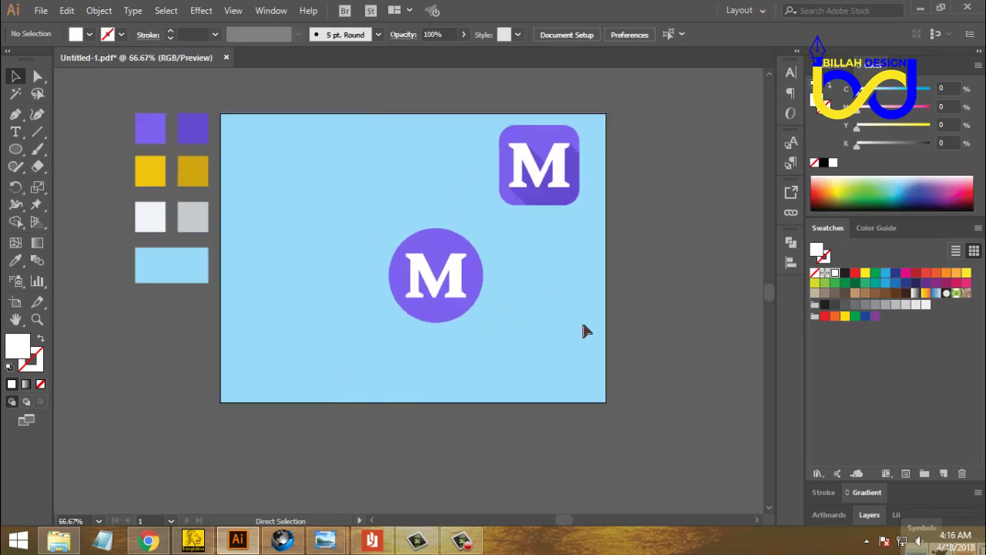
pyautogui.hotkey('ctrl', '+')
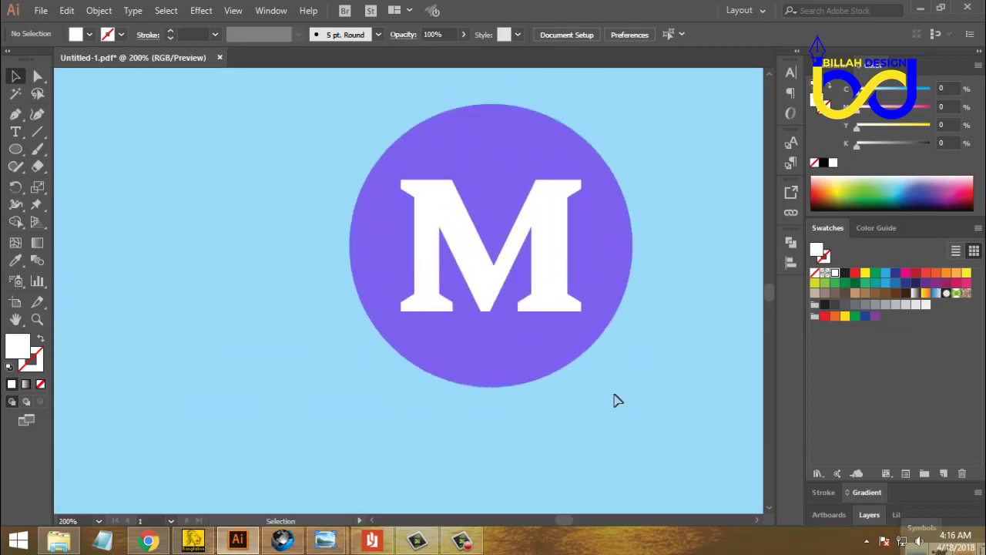
# - Start an unfilled Pen path from the M's bottom-left corner to a point below the circle
pyautogui.moveTo(616, 399); pyautogui.dragTo(590, 378)
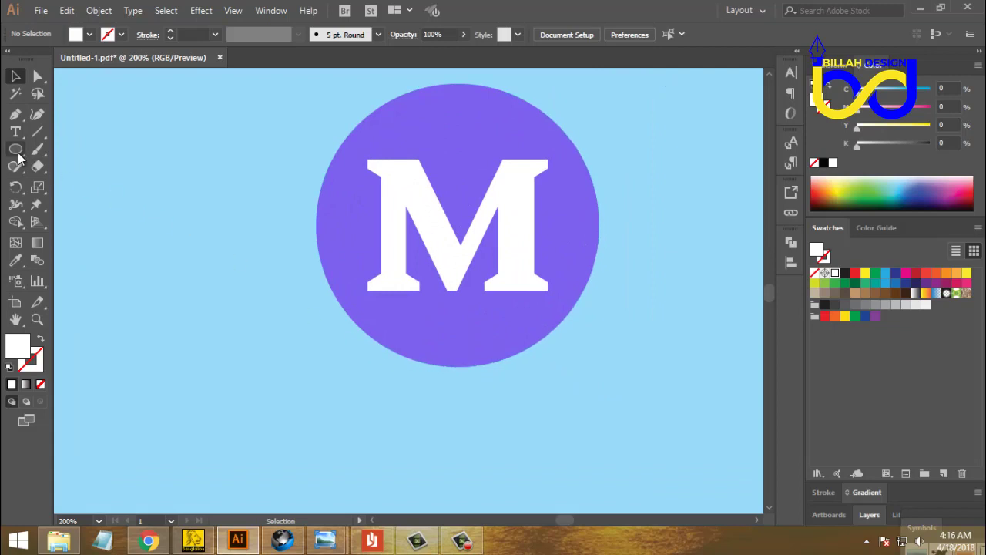
pyautogui.click(15, 114)
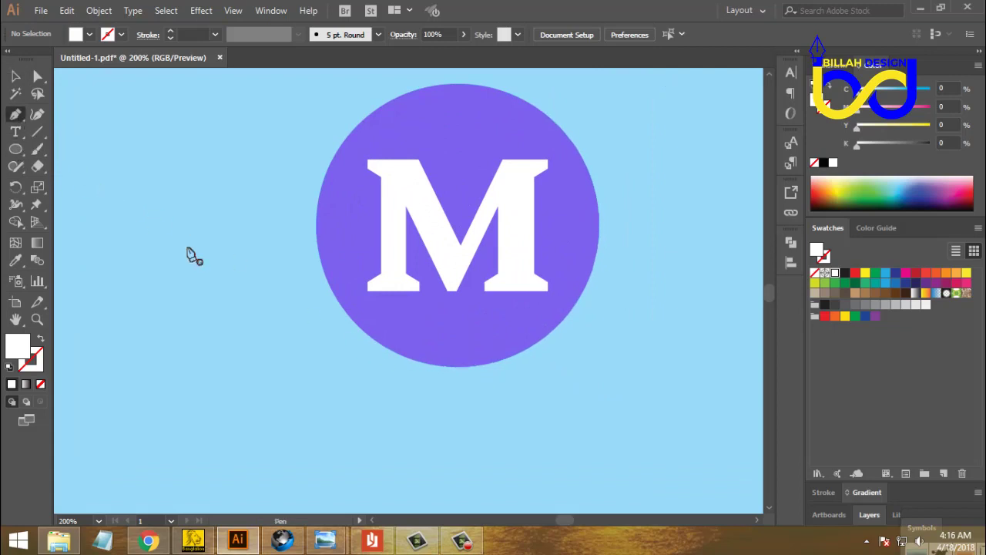
pyautogui.click(366, 291)
pyautogui.click(480, 402)
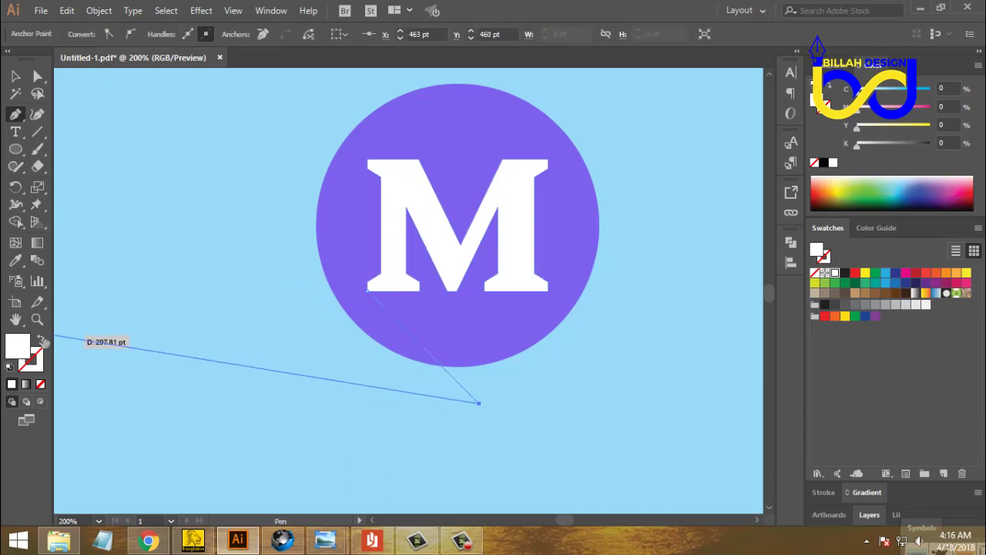
pyautogui.hotkey('shift', 'x')
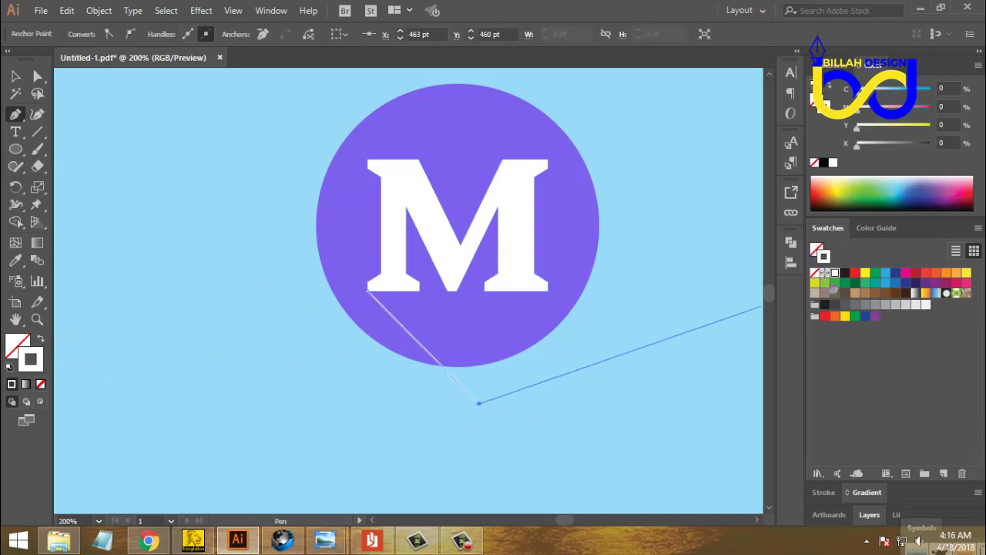
pyautogui.click(37, 76)
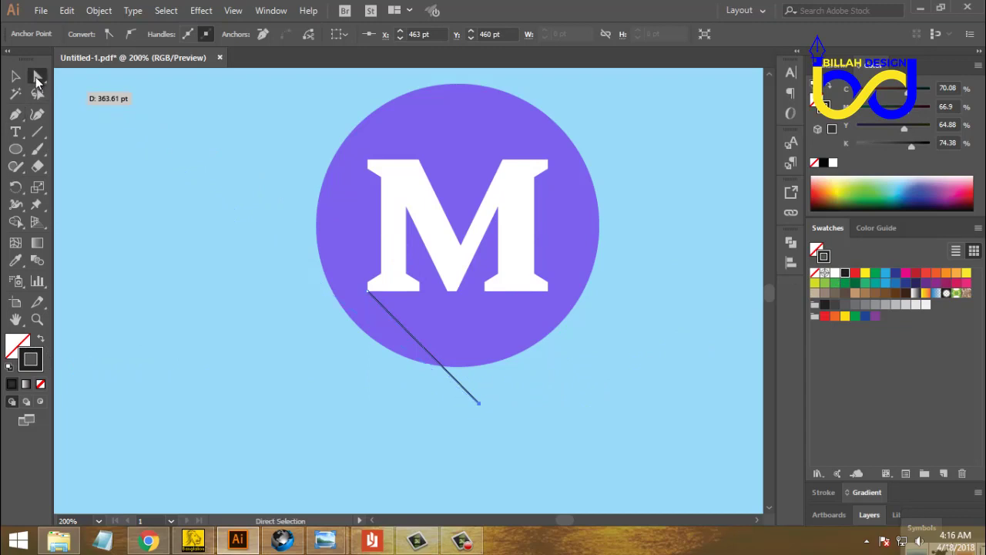
pyautogui.click(174, 284)
# - Continue the path along the M's left stem and peaks, out right of the circle, and close it
pyautogui.click(16, 117)
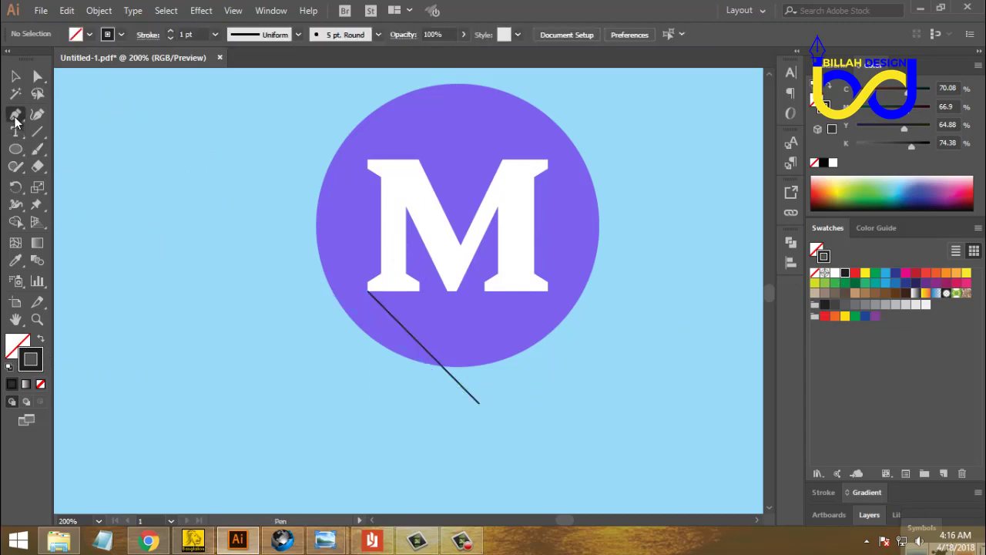
pyautogui.click(368, 293)
pyautogui.click(388, 277)
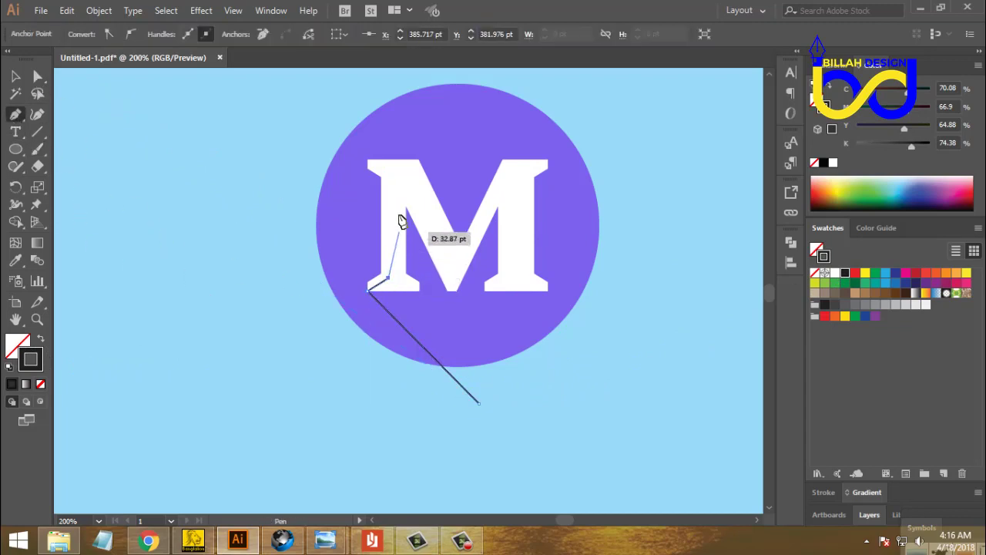
pyautogui.click(398, 171)
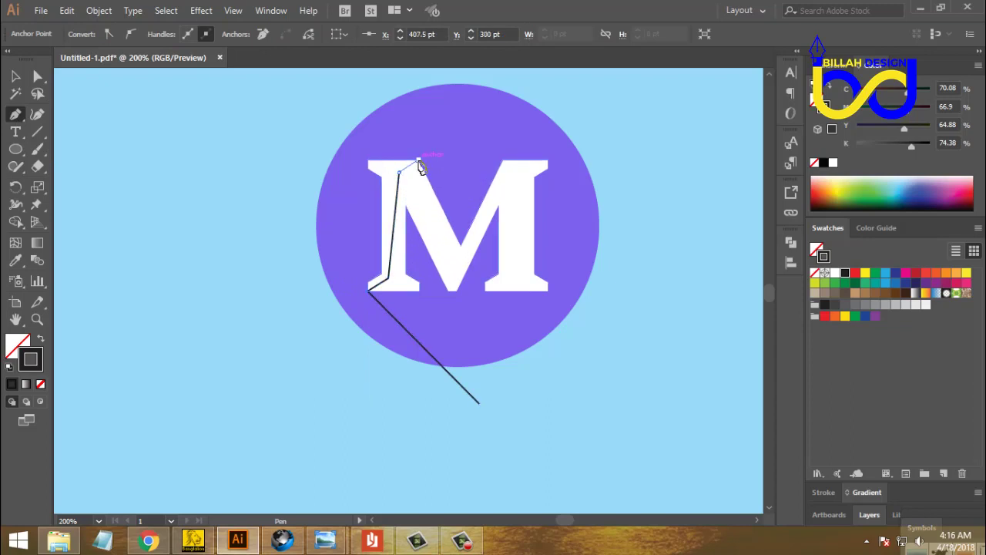
pyautogui.click(416, 160)
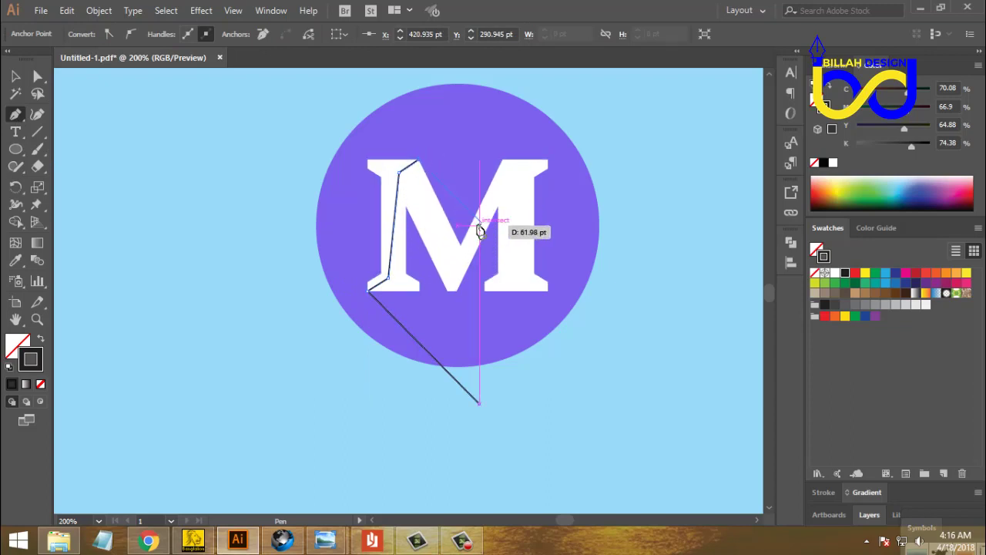
pyautogui.click(479, 220)
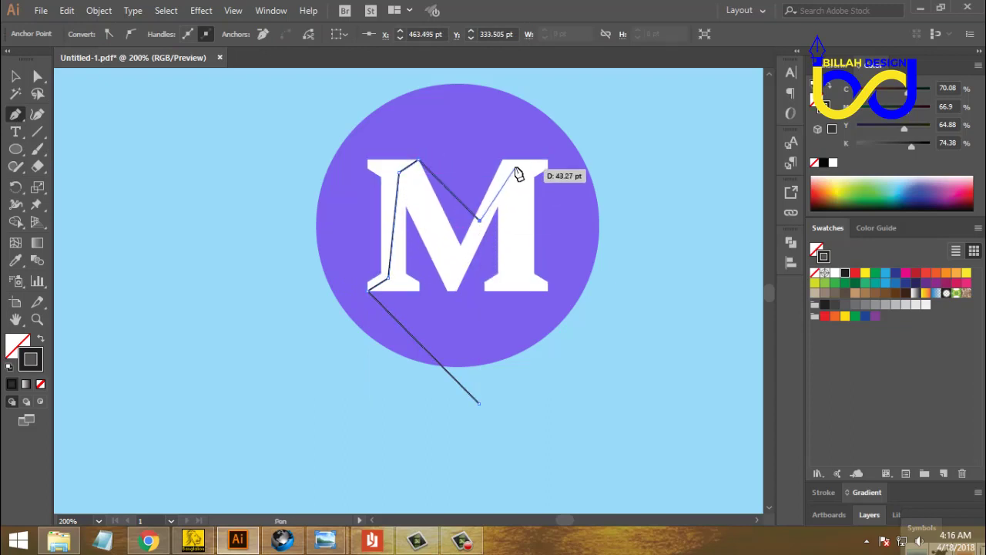
pyautogui.click(518, 164)
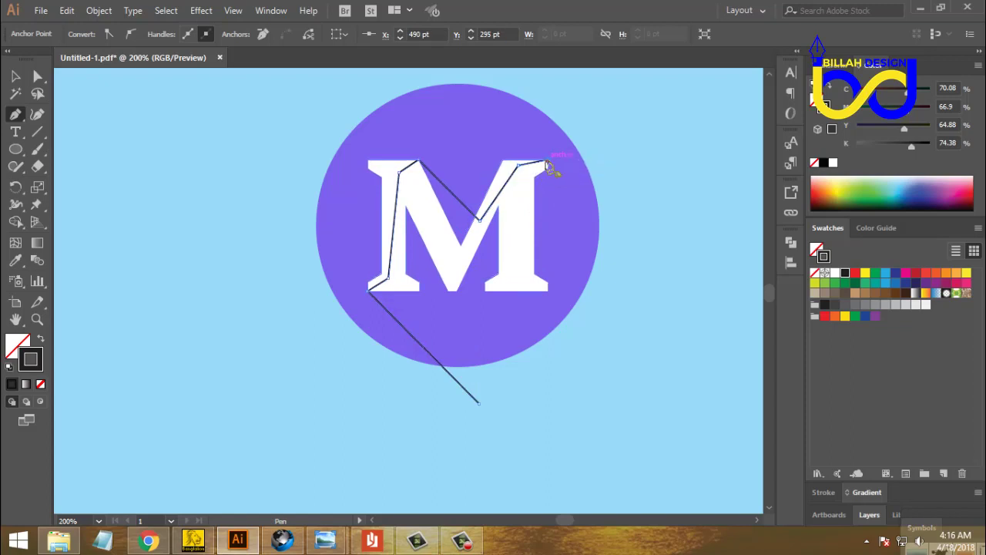
pyautogui.click(547, 161)
pyautogui.click(634, 247)
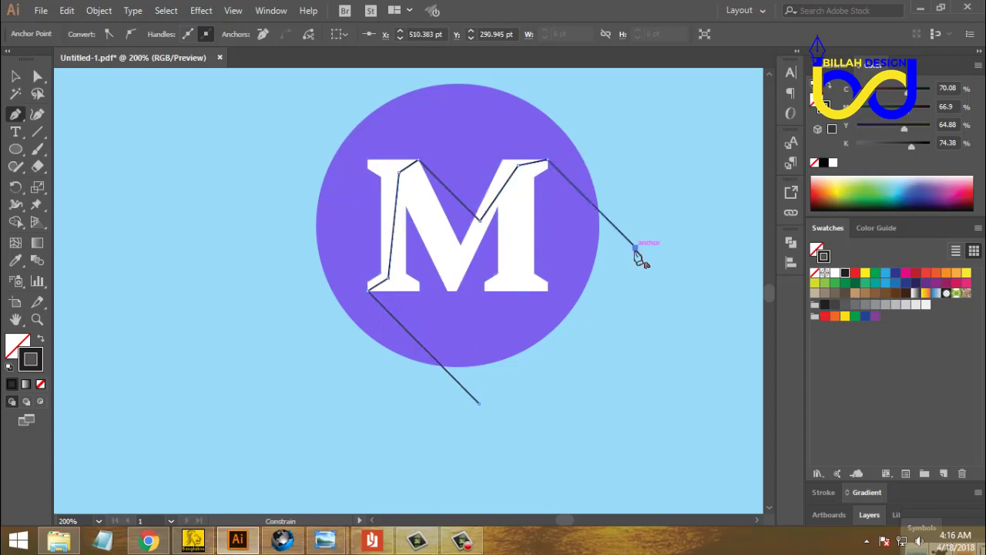
pyautogui.click(595, 373)
pyautogui.click(480, 403)
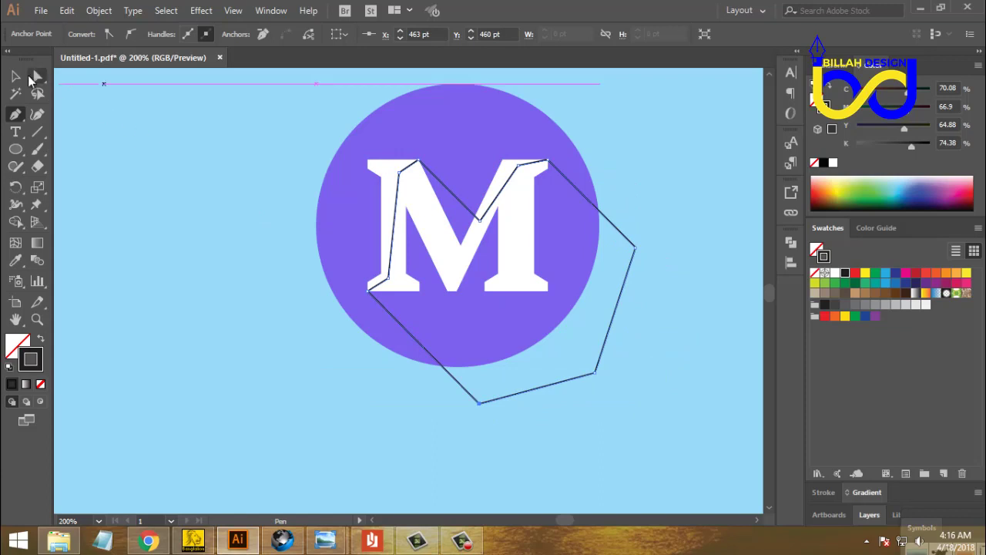
pyautogui.click(16, 76)
pyautogui.click(198, 242)
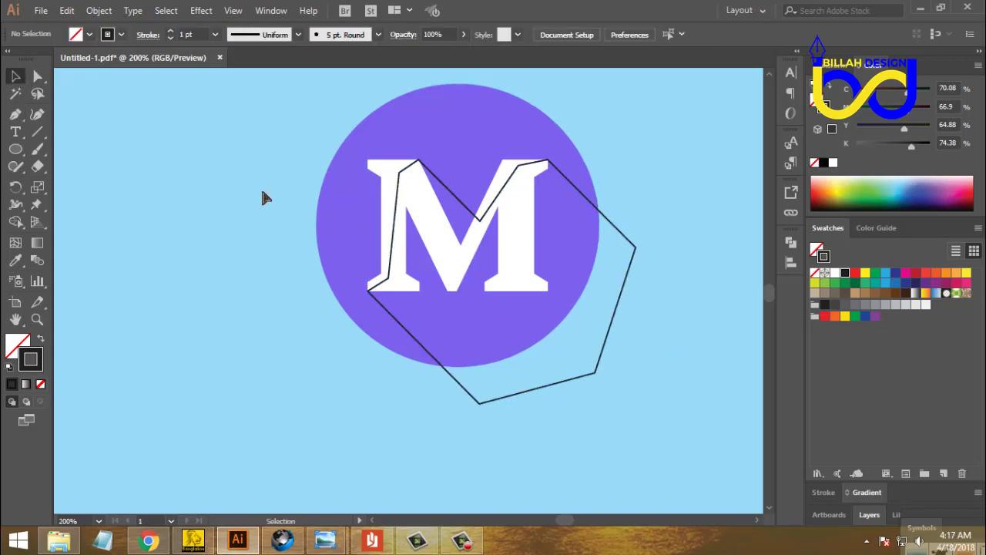
# - At 400% zoom, Pen-draw a small closed triangle over the white M's top-left serif
pyautogui.hotkey('ctrl', '+')
pyautogui.hotkey('ctrl', '+')
pyautogui.moveTo(424, 121); pyautogui.dragTo(437, 224)
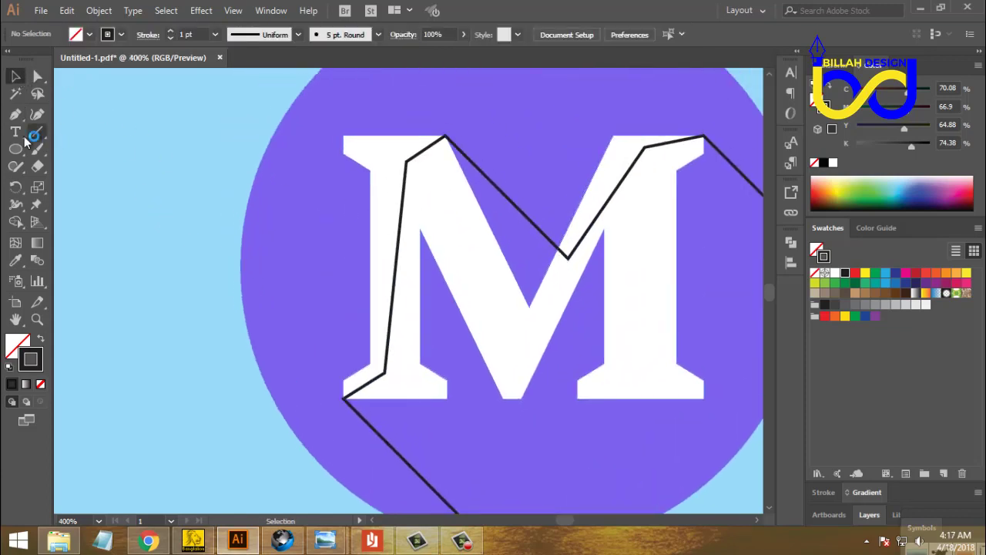
pyautogui.click(15, 114)
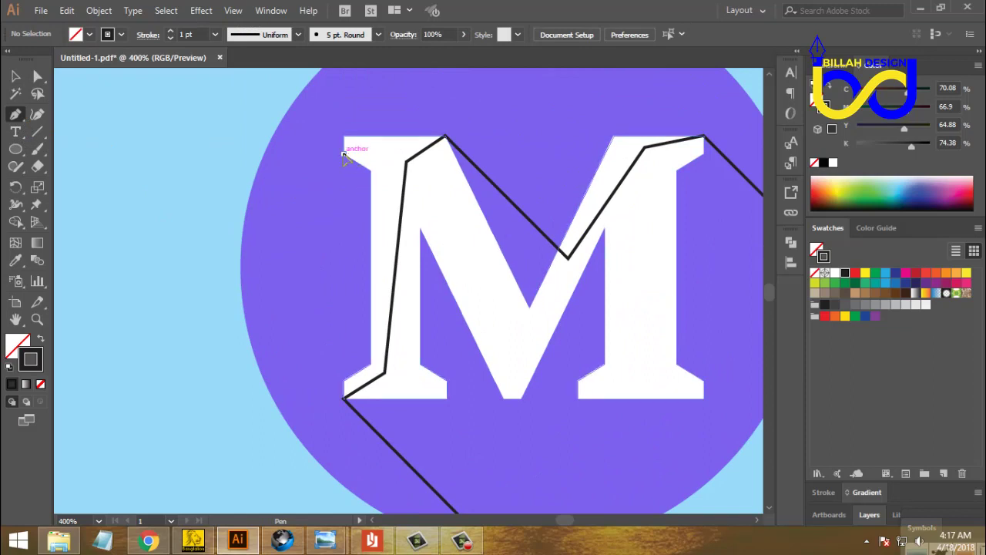
pyautogui.click(344, 153)
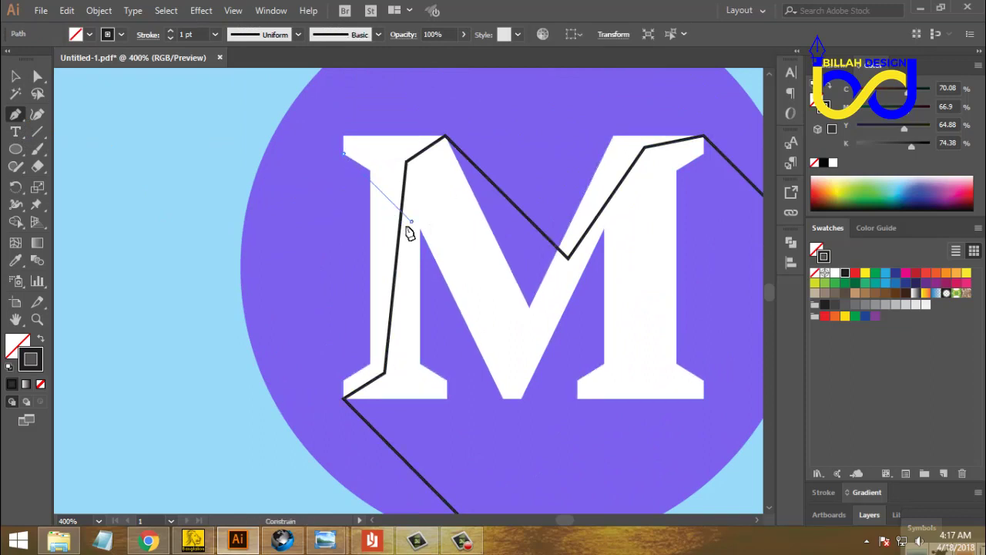
pyautogui.moveTo(411, 222); pyautogui.dragTo(373, 147)
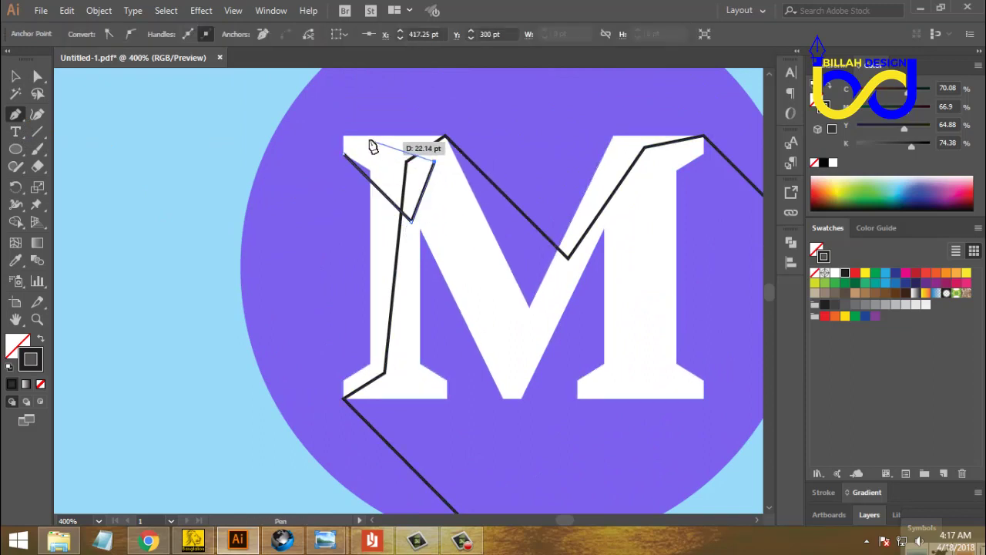
pyautogui.click(370, 141)
pyautogui.click(344, 153)
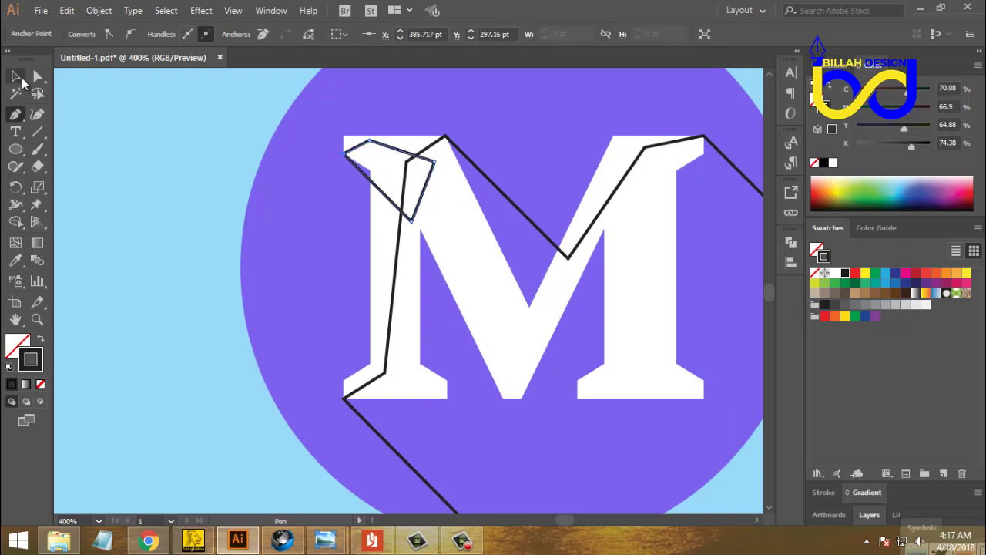
pyautogui.click(15, 76)
pyautogui.click(121, 213)
pyautogui.hotkey('ctrl', '-')
pyautogui.hotkey('ctrl', '-')
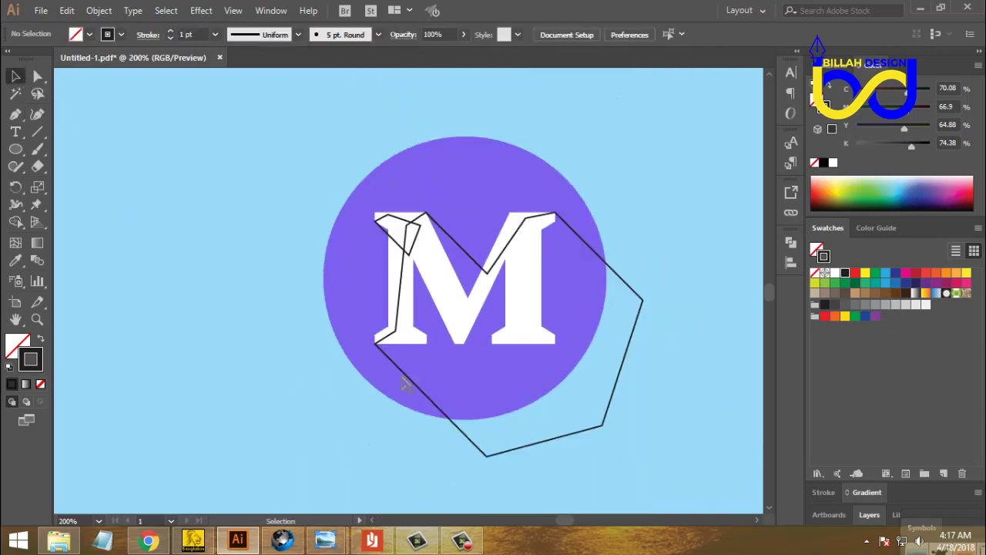
# - Bring the white M in front of the long-shadow outline on the purple circle icon
pyautogui.scroll(-1, 590, 425)
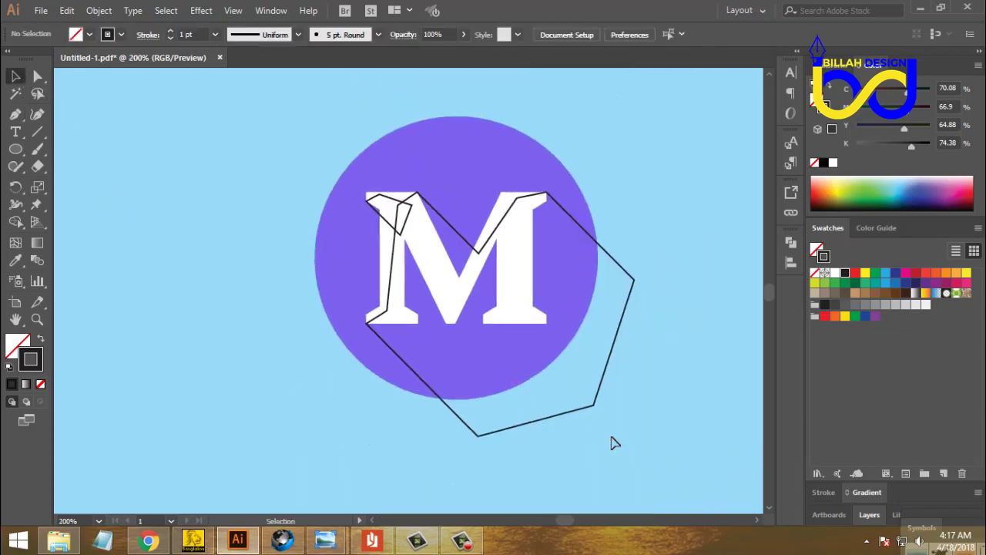
pyautogui.click(400, 239)
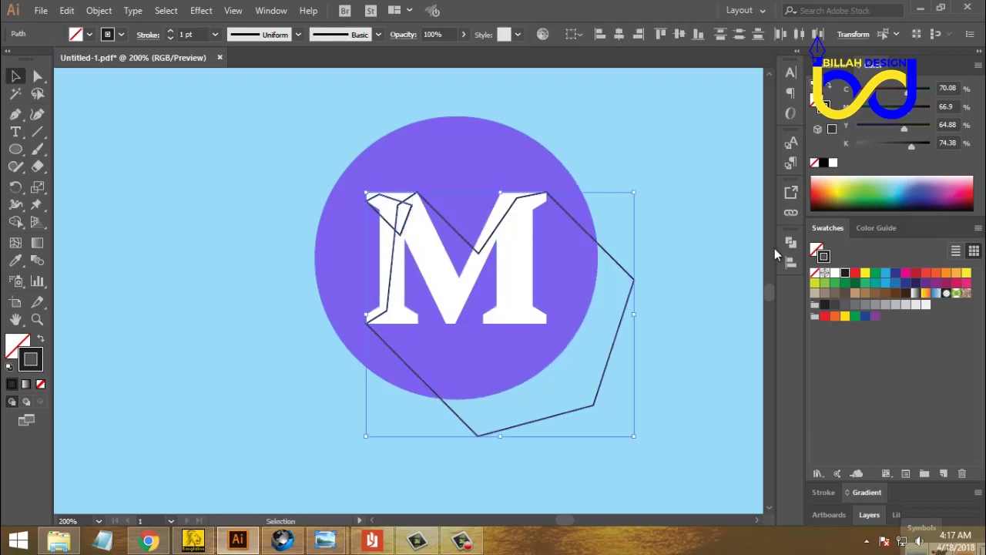
pyautogui.click(789, 243)
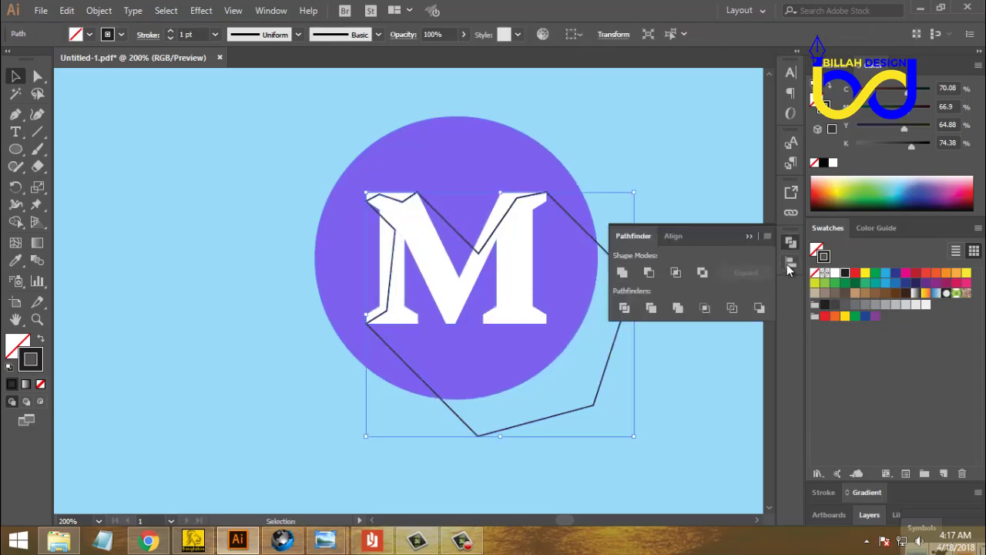
pyautogui.click(790, 243)
pyautogui.click(511, 249)
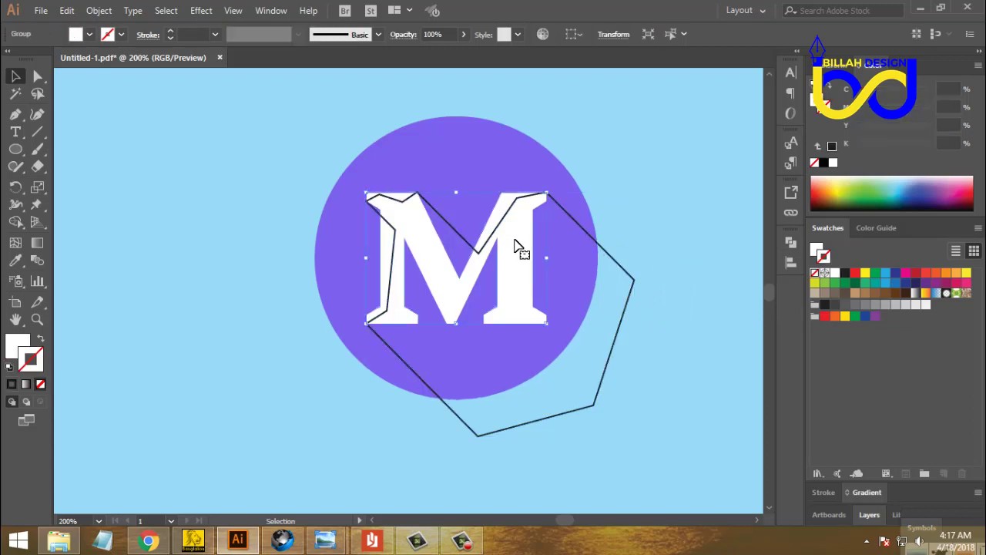
pyautogui.rightClick(514, 239)
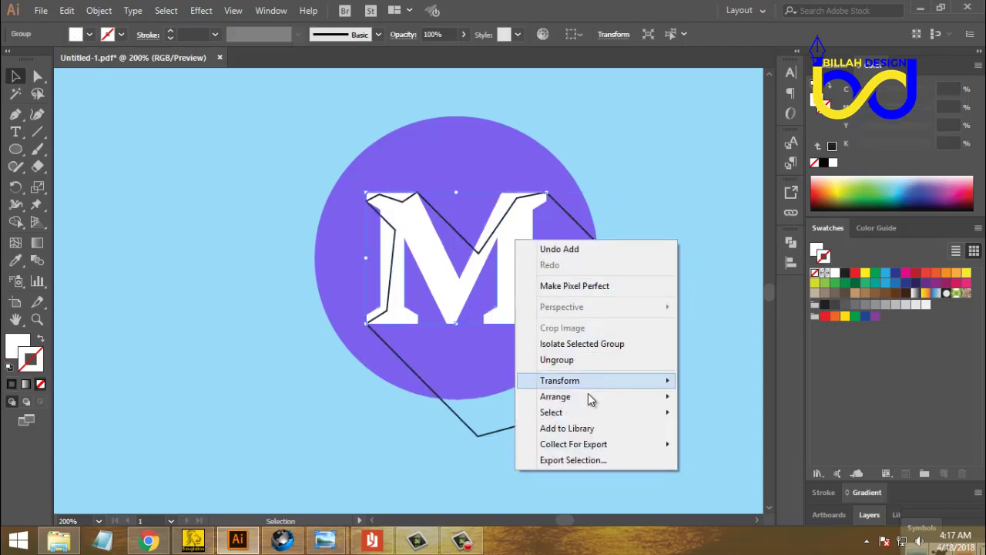
pyautogui.moveTo(644, 398)
pyautogui.click(703, 397)
# - Reselect the shadow outline path and zoom out to 100%
pyautogui.click(689, 388)
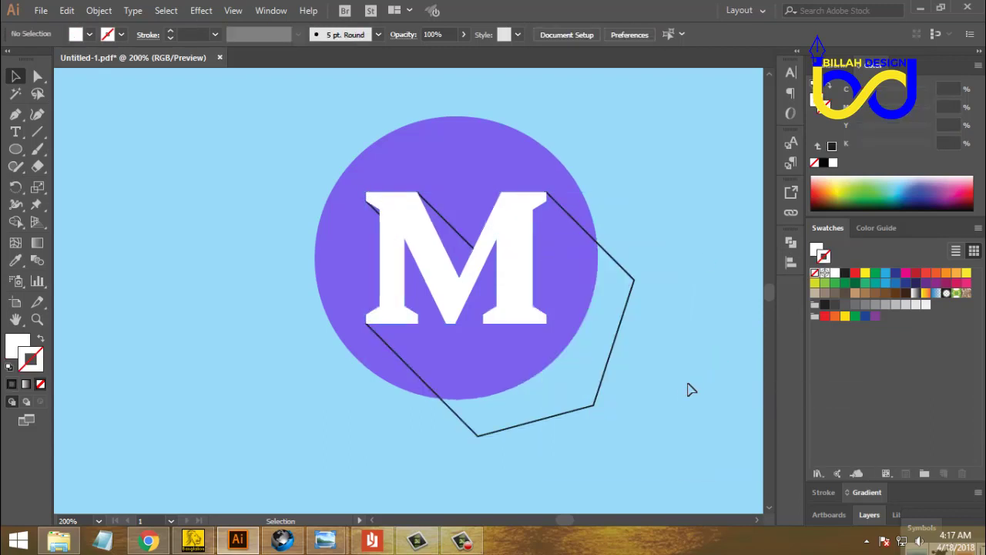
pyautogui.moveTo(688, 388); pyautogui.dragTo(655, 363)
pyautogui.click(568, 385)
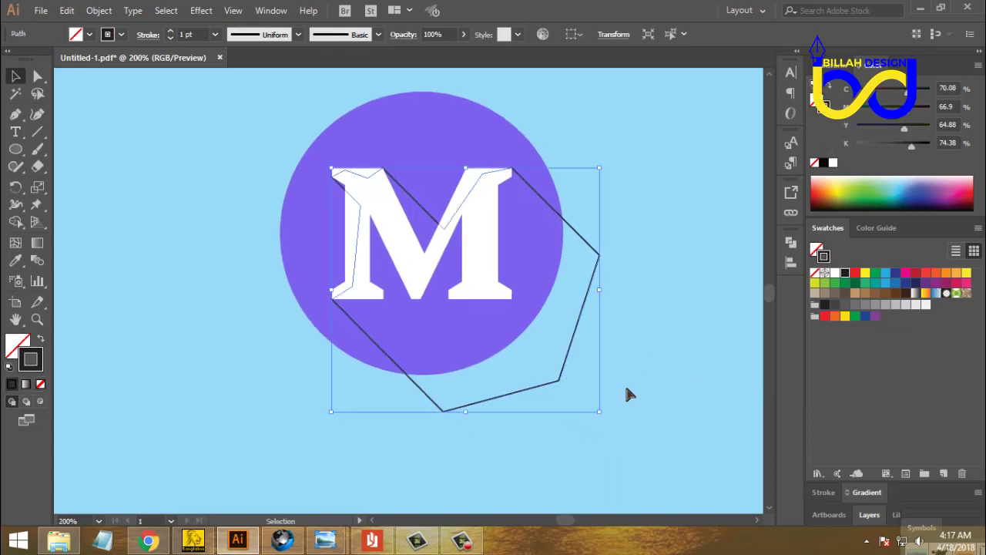
pyautogui.press('a')
pyautogui.hotkey('ctrl', '-')
# - Fill the circle's shadow outline with the square icon's darker purple shadow colour
pyautogui.press('v')
pyautogui.scroll(1, 544, 295)
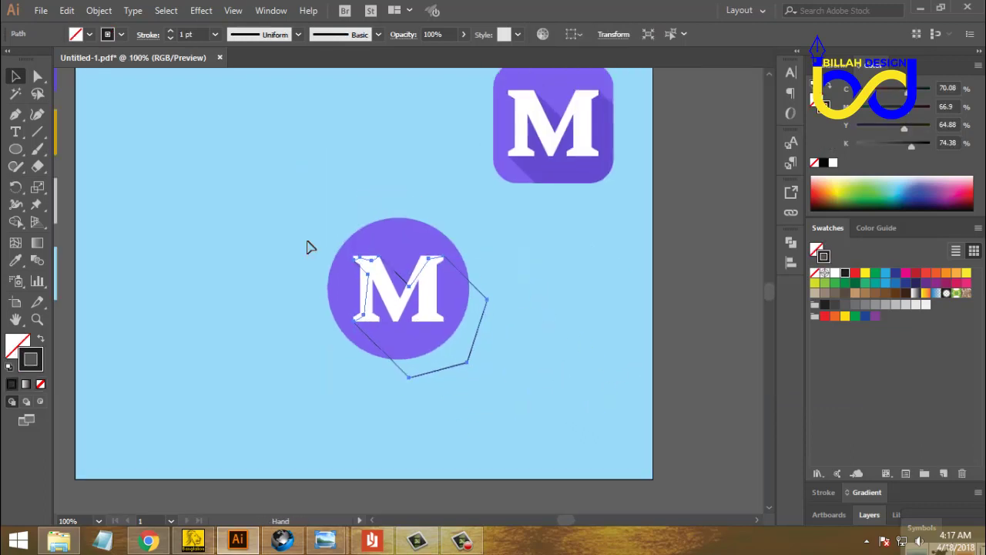
pyautogui.click(17, 262)
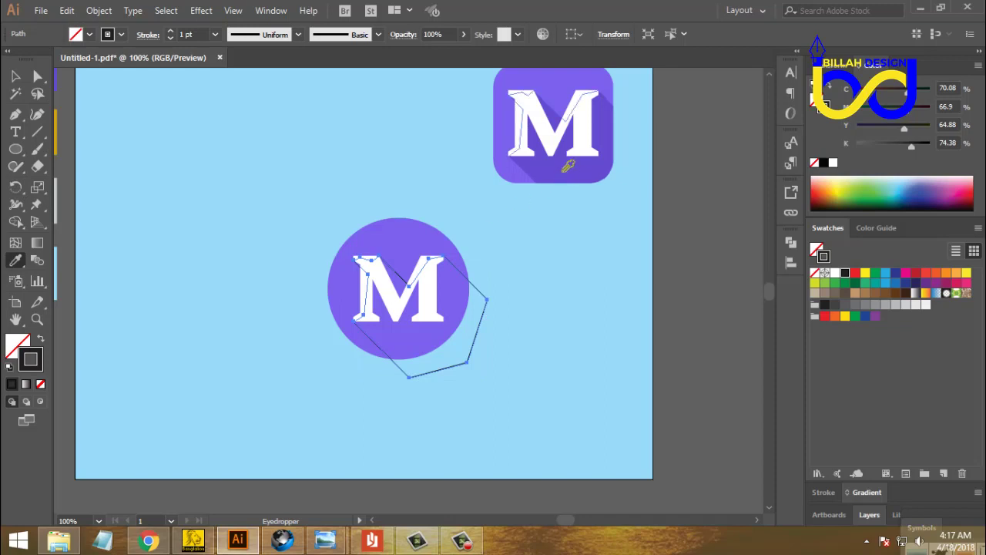
pyautogui.click(565, 162)
pyautogui.click(16, 76)
pyautogui.click(379, 381)
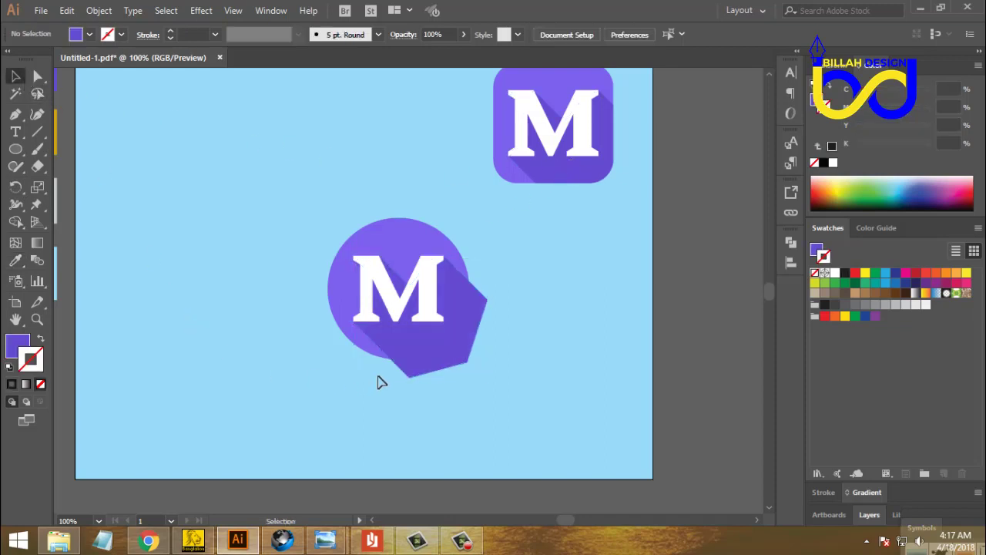
# - Trim away the shadow outside the circle with the Shape Builder tool
pyautogui.moveTo(406, 353); pyautogui.dragTo(356, 349)
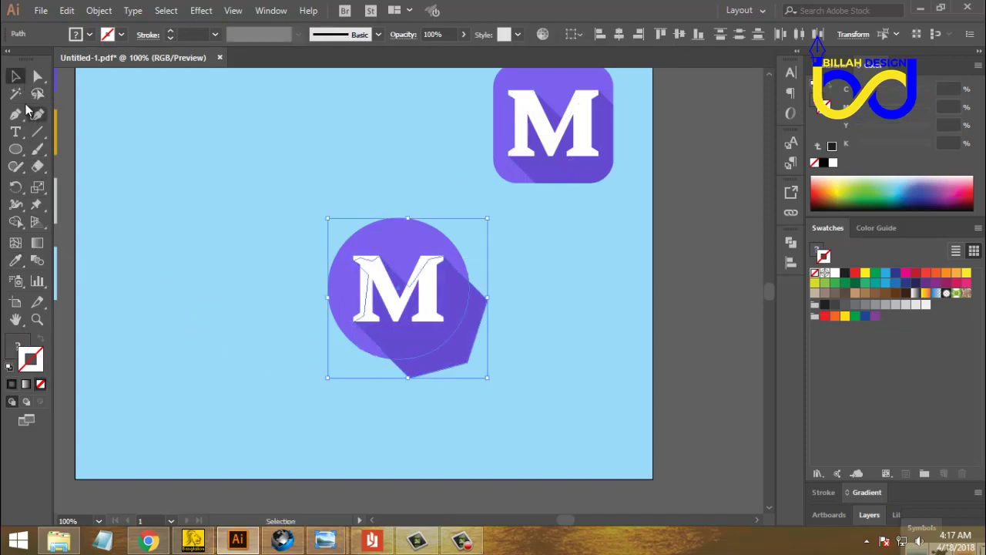
pyautogui.click(16, 222)
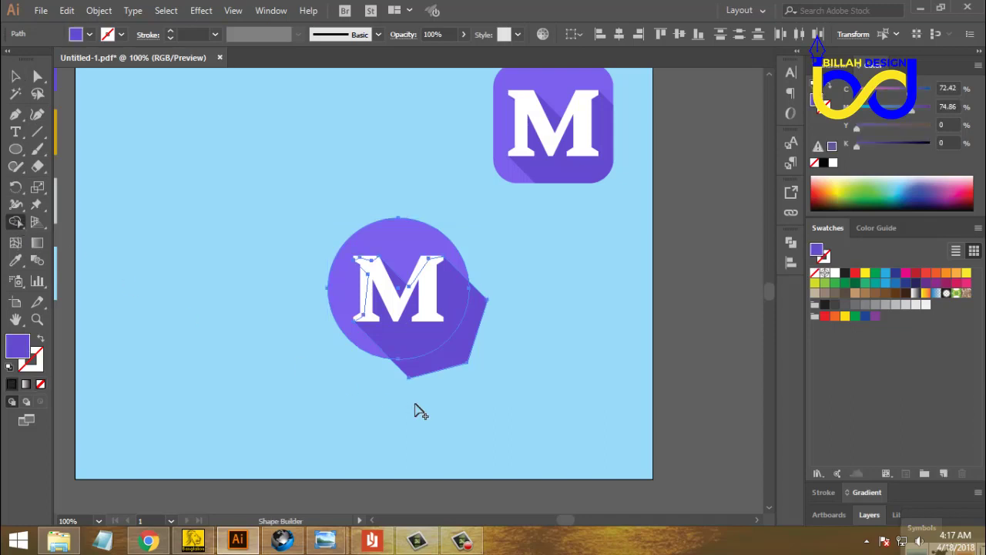
pyautogui.keyDown('alt'); pyautogui.click(447, 376); pyautogui.keyUp('alt')
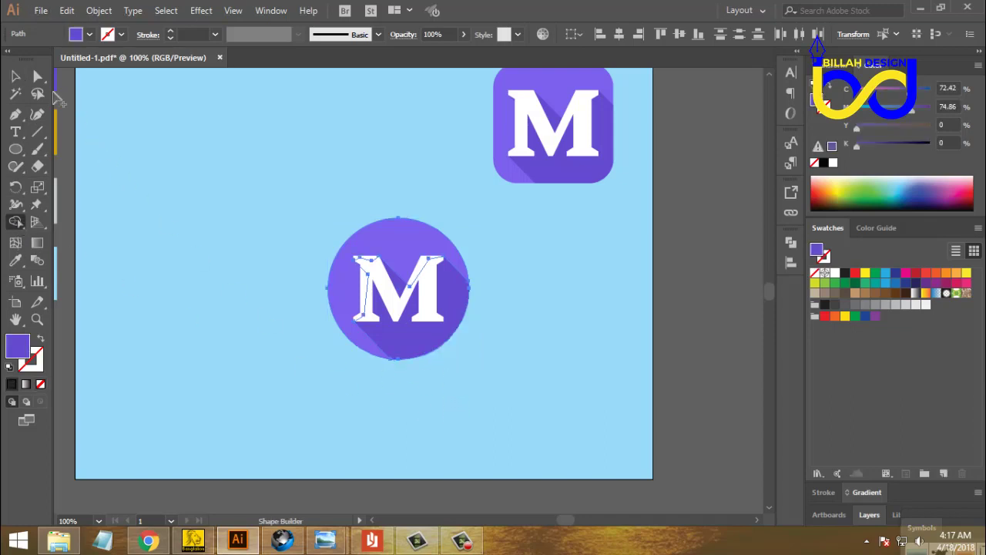
pyautogui.press('v')
pyautogui.moveTo(253, 202); pyautogui.dragTo(493, 399)
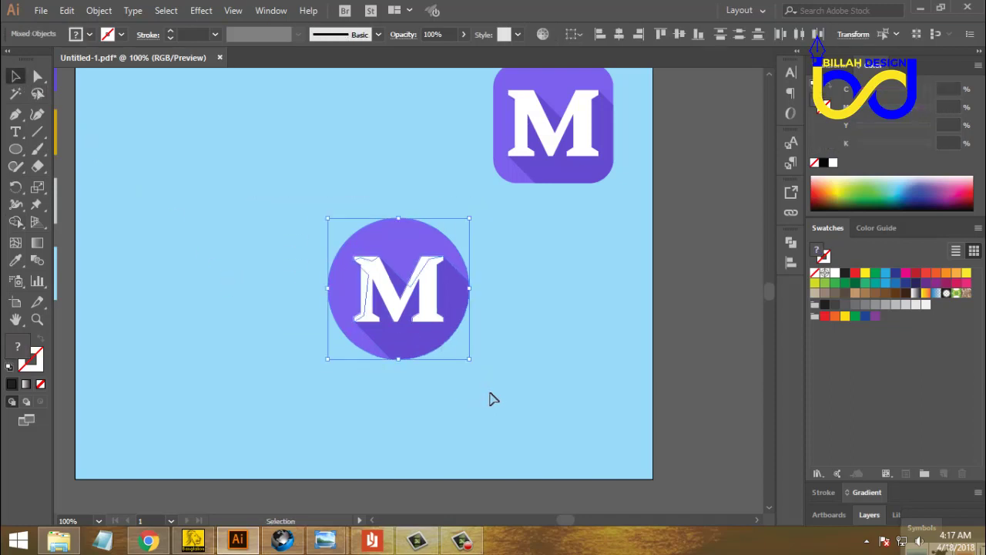
pyautogui.click(530, 381)
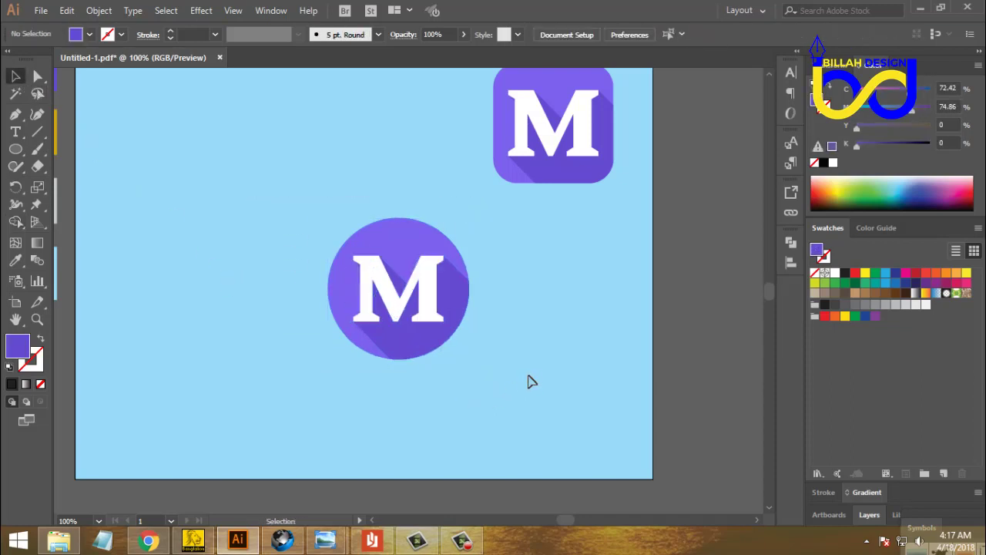
pyautogui.moveTo(551, 365); pyautogui.dragTo(599, 407)
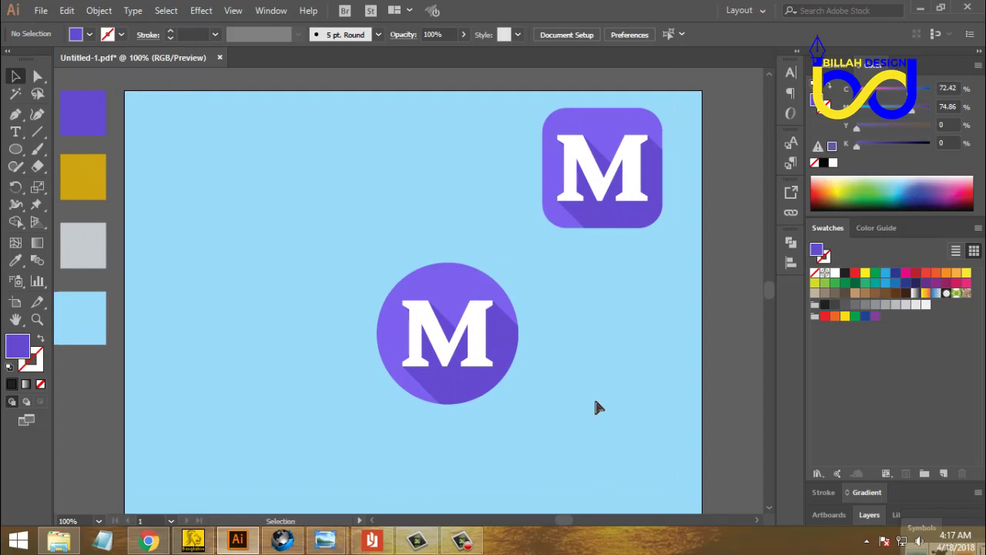
# - Line the circle icon up directly under the rounded-square icon
pyautogui.hotkey('ctrl', '-')
pyautogui.moveTo(535, 374); pyautogui.dragTo(569, 378)
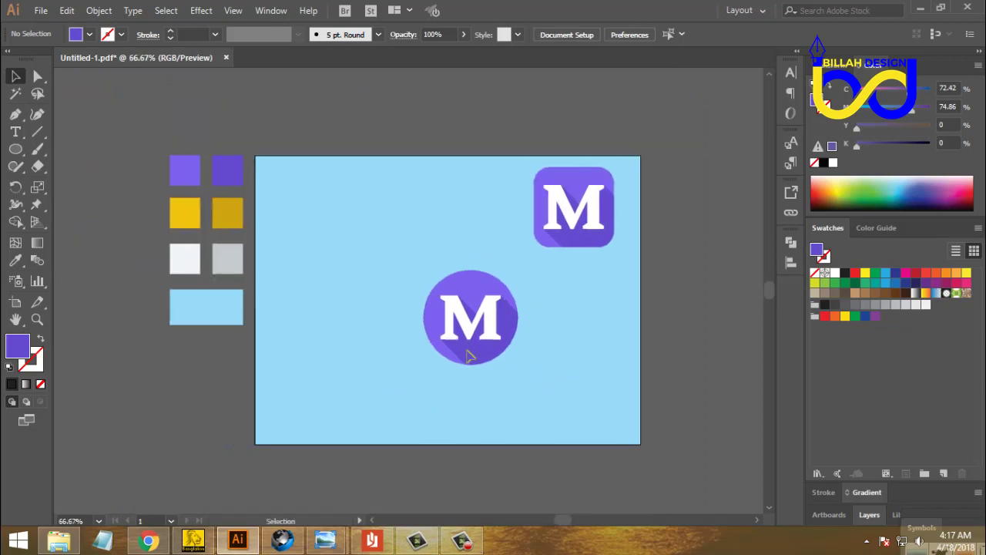
pyautogui.moveTo(467, 339); pyautogui.dragTo(573, 345)
pyautogui.click(528, 206)
pyautogui.moveTo(620, 258); pyautogui.dragTo(584, 224)
pyautogui.hotkey('ctrl', 'z')
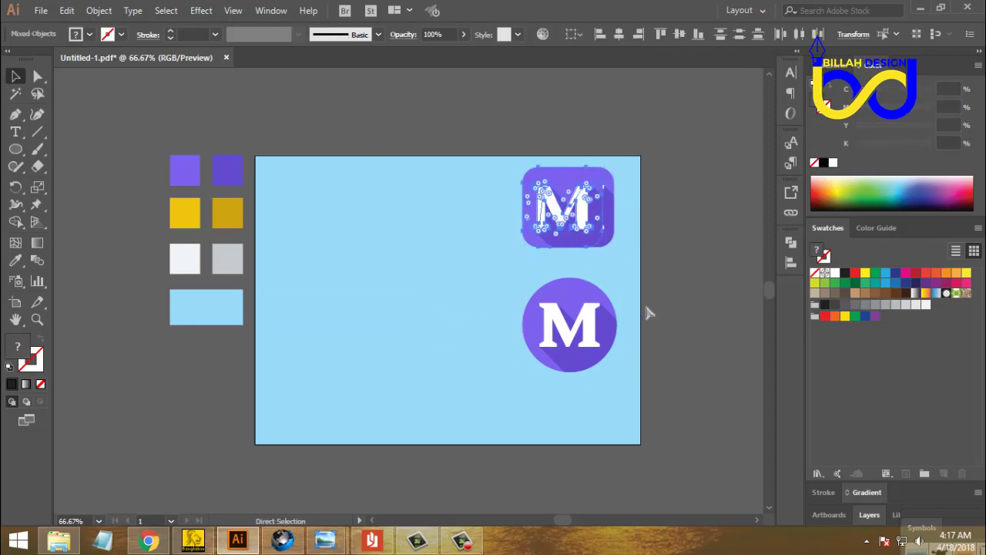
# - Copy the square-and-circle pair across to make three columns of purple icons
pyautogui.moveTo(641, 158); pyautogui.dragTo(360, 337)
pyautogui.click(509, 419)
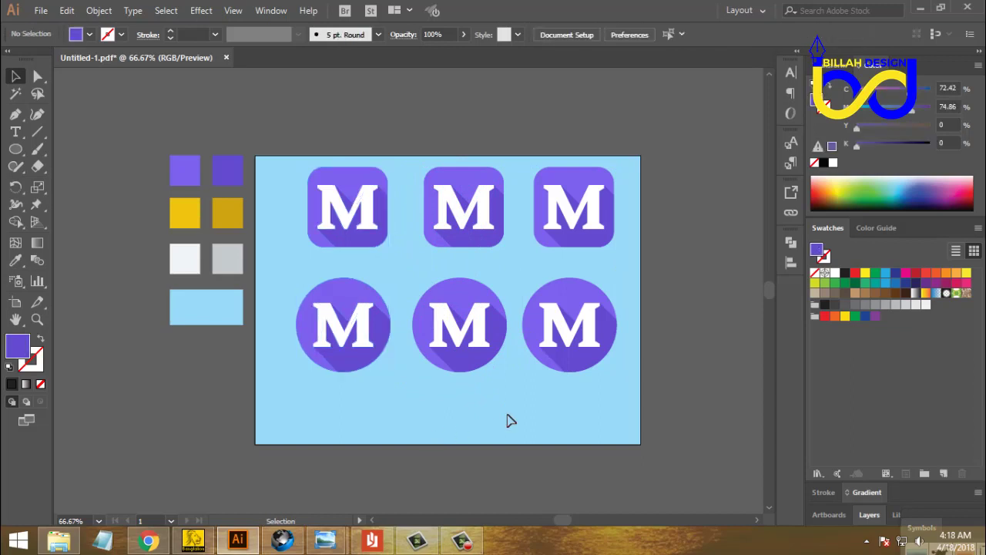
pyautogui.click(38, 77)
# - Make the middle column's backgrounds white and their shadows light grey
pyautogui.moveTo(449, 183); pyautogui.dragTo(468, 286)
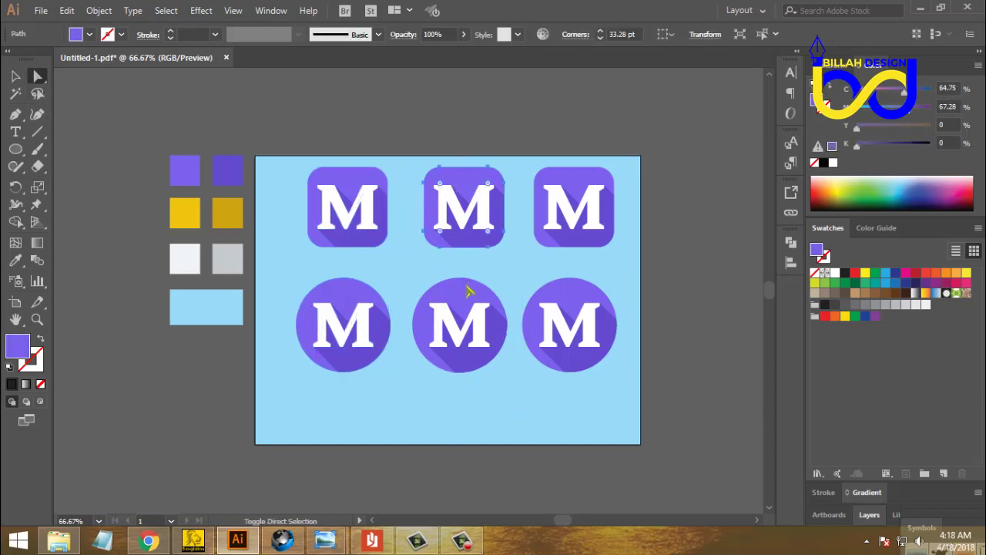
pyautogui.click(15, 262)
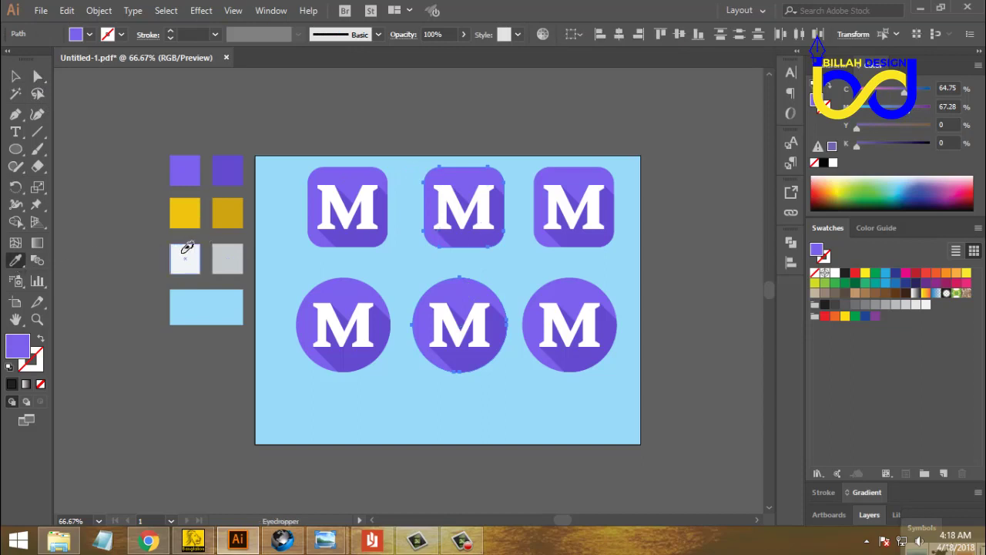
pyautogui.click(183, 260)
pyautogui.click(39, 75)
pyautogui.click(276, 251)
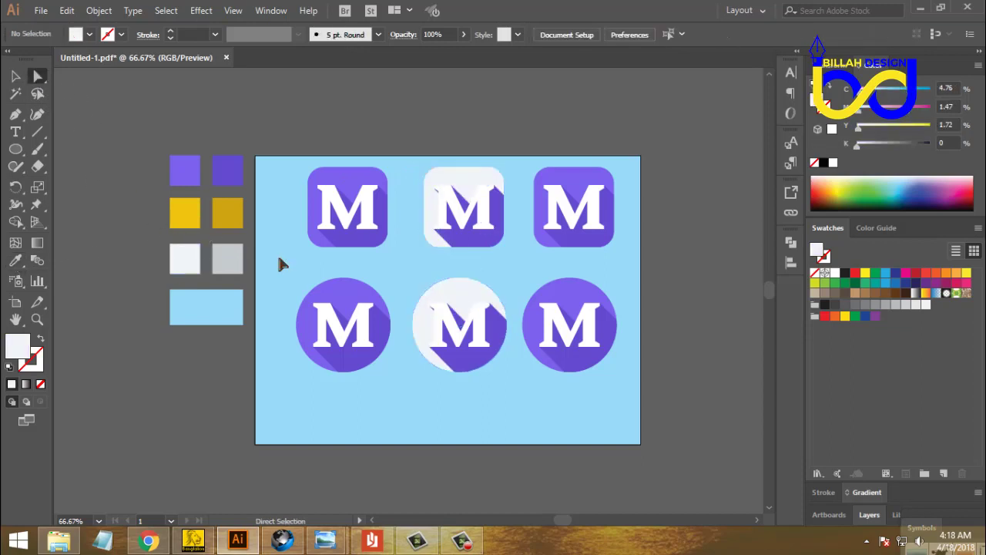
pyautogui.click(477, 236)
pyautogui.click(15, 262)
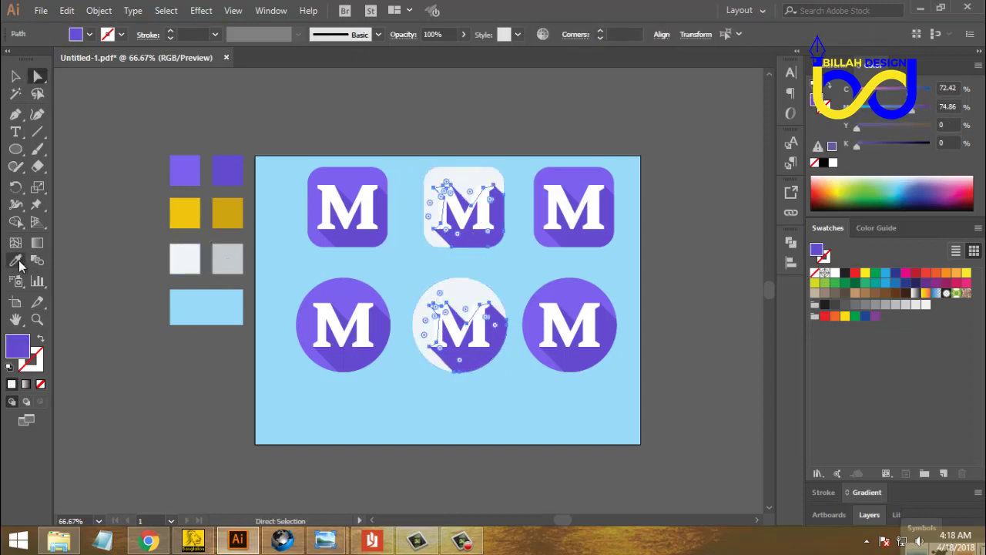
pyautogui.click(235, 248)
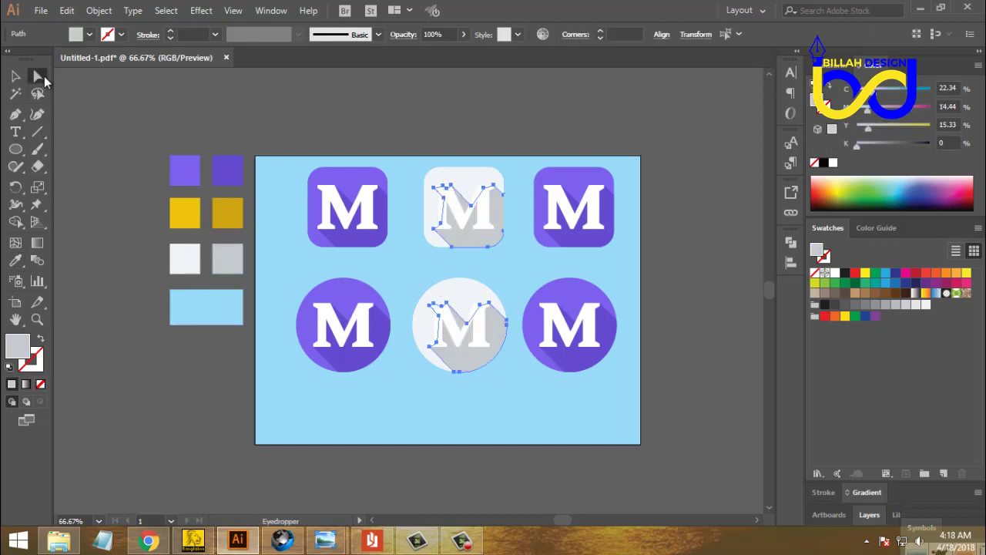
pyautogui.click(38, 75)
pyautogui.click(245, 217)
# - Make the left column's backgrounds yellow and their shadows darker yellow
pyautogui.click(358, 189)
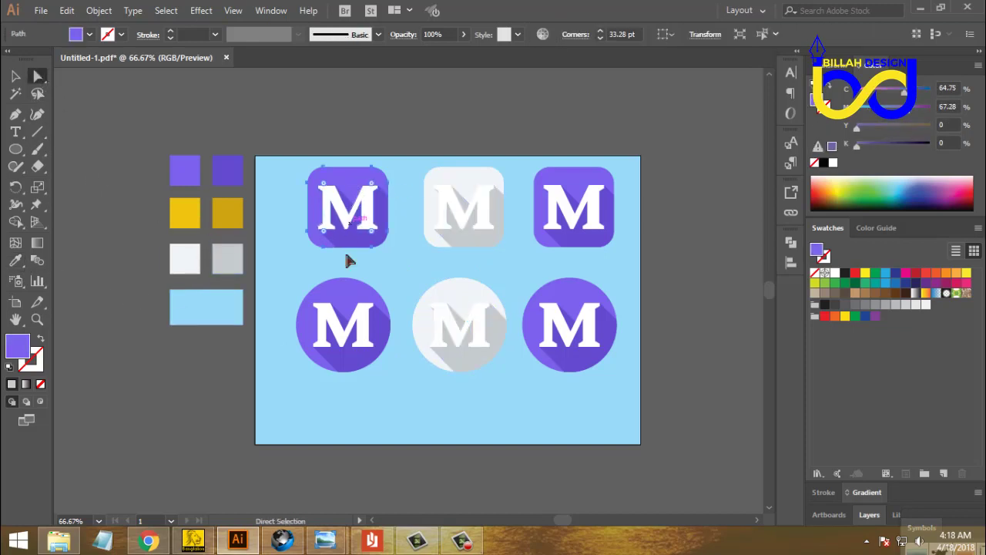
pyautogui.keyDown('shift'); pyautogui.click(341, 297); pyautogui.keyUp('shift')
pyautogui.click(15, 260)
pyautogui.click(185, 213)
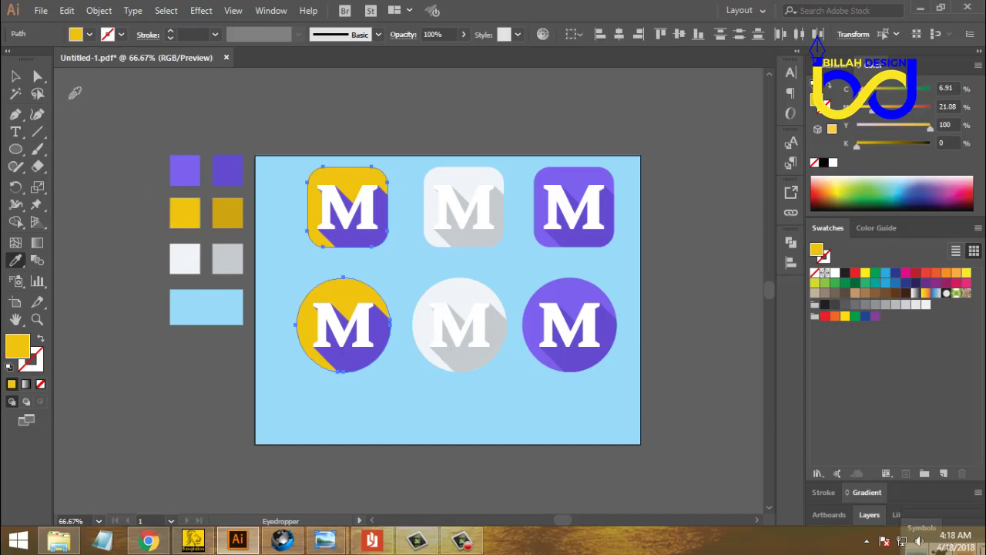
pyautogui.click(38, 75)
pyautogui.click(301, 246)
pyautogui.click(329, 194)
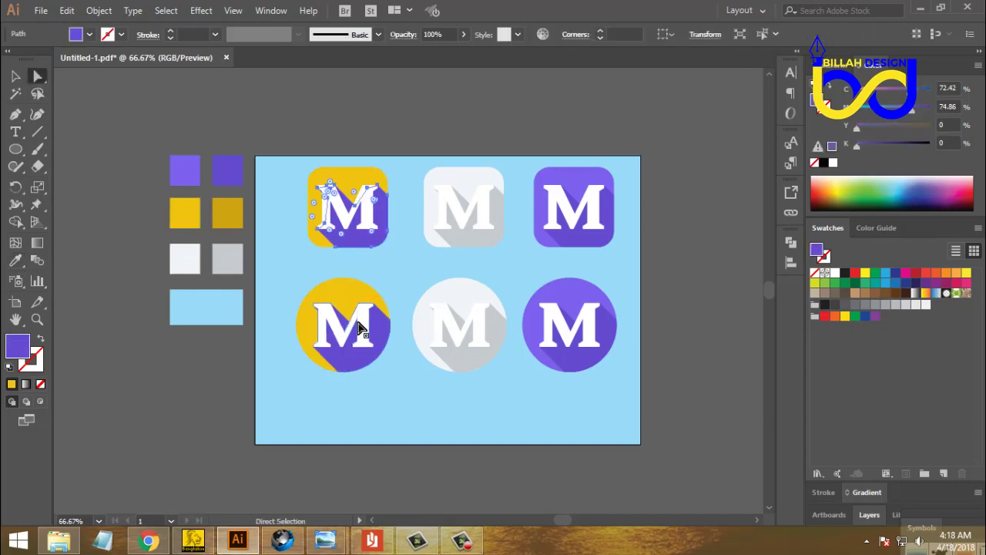
pyautogui.keyDown('shift'); pyautogui.click(353, 352); pyautogui.keyUp('shift')
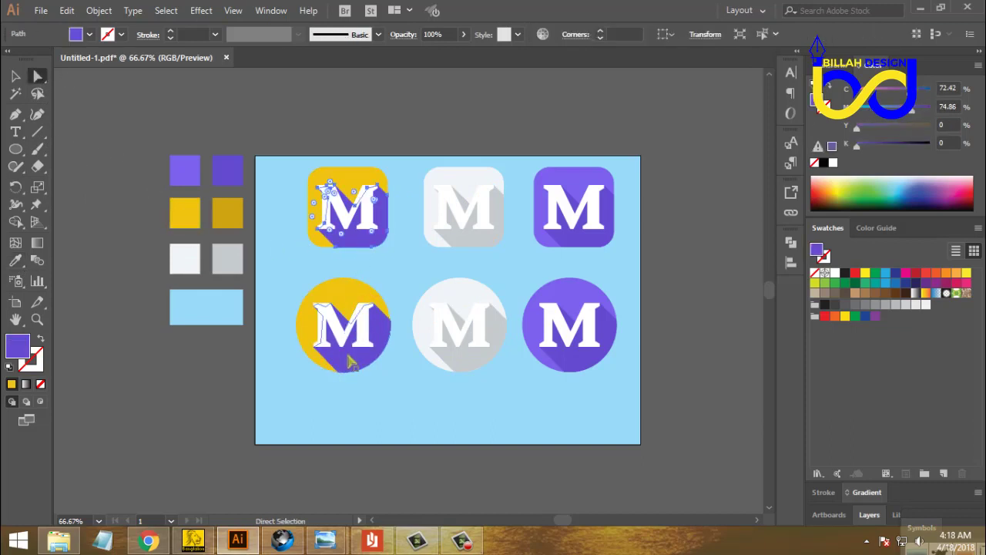
pyautogui.click(16, 260)
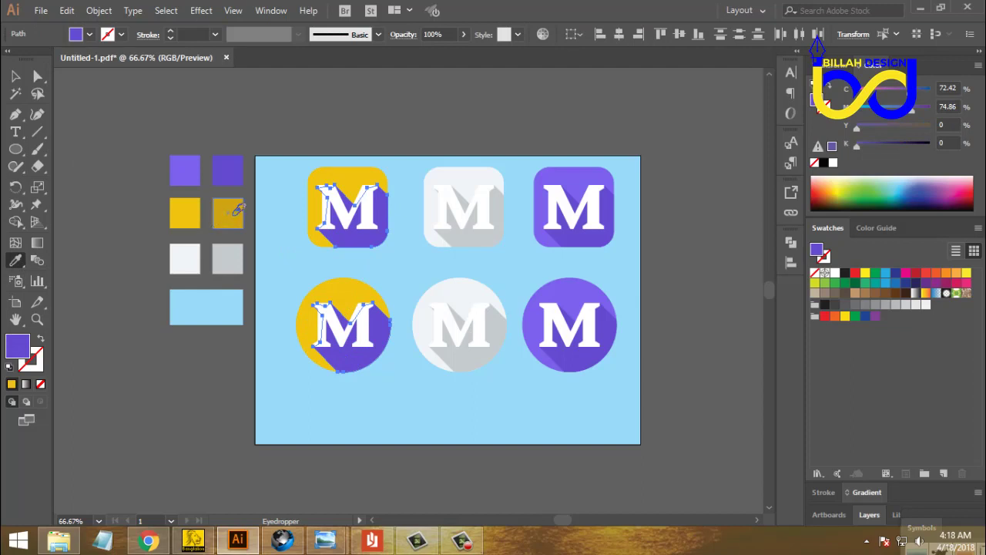
pyautogui.click(238, 209)
pyautogui.click(16, 76)
pyautogui.click(225, 393)
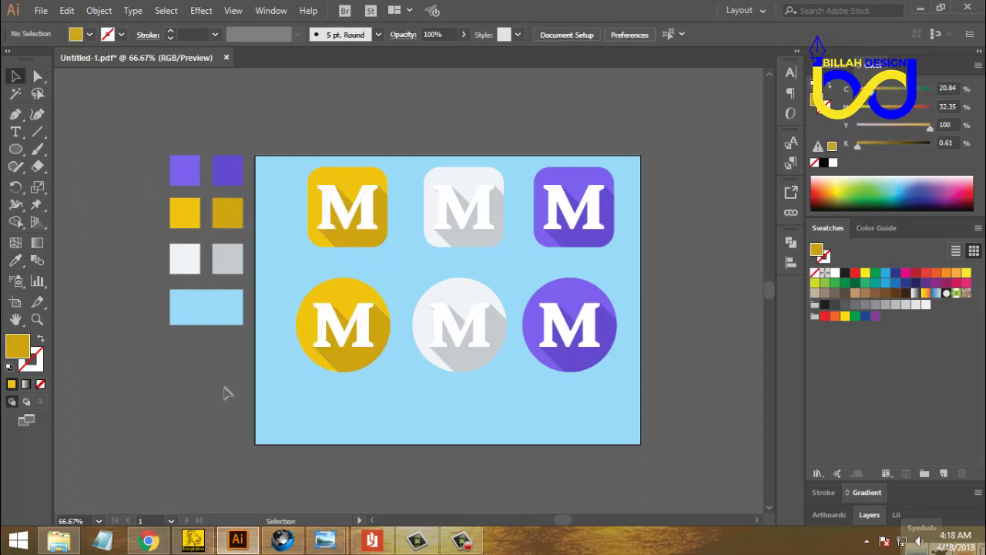
# - Delete the colour sample squares beside the artboard
pyautogui.moveTo(463, 429); pyautogui.dragTo(449, 418)
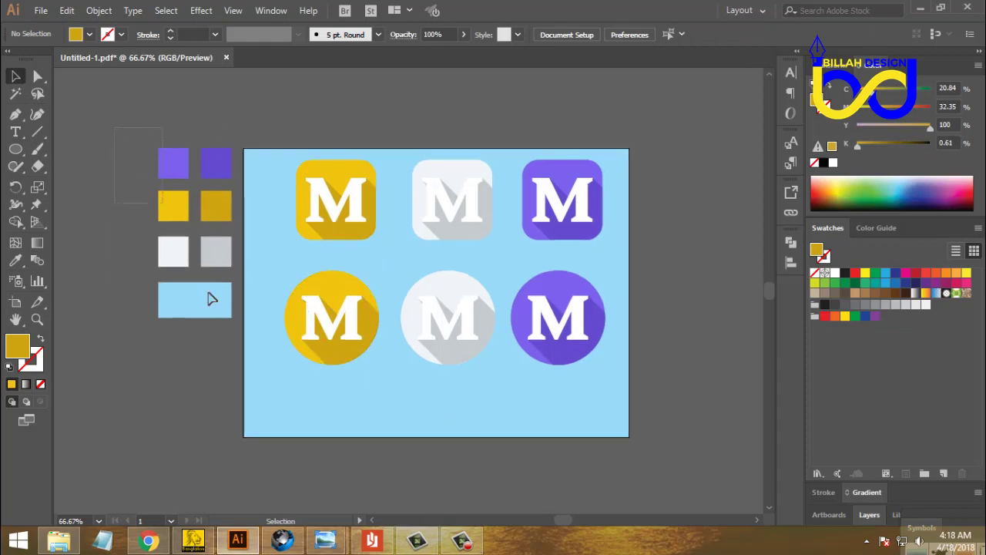
pyautogui.moveTo(212, 299); pyautogui.dragTo(279, 365)
pyautogui.press('Delete')
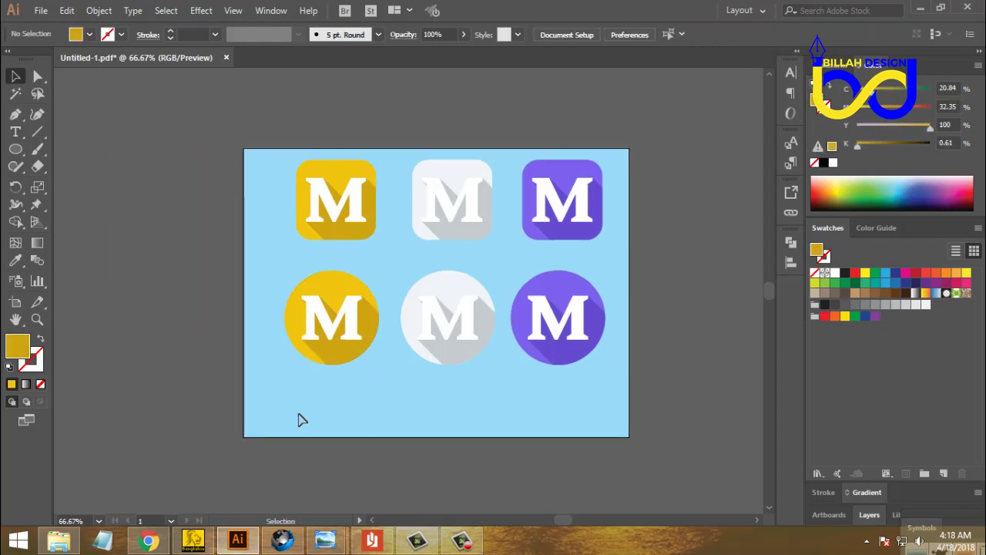
# - Move the circle row down and left into place, then view at 100%
pyautogui.moveTo(302, 419); pyautogui.dragTo(609, 304)
pyautogui.moveTo(571, 360); pyautogui.dragTo(561, 375)
pyautogui.click(282, 183)
pyautogui.moveTo(270, 165); pyautogui.dragTo(599, 238)
pyautogui.hotkey('ctrl', 'shift', 'a')
pyautogui.hotkey('ctrl', '1')
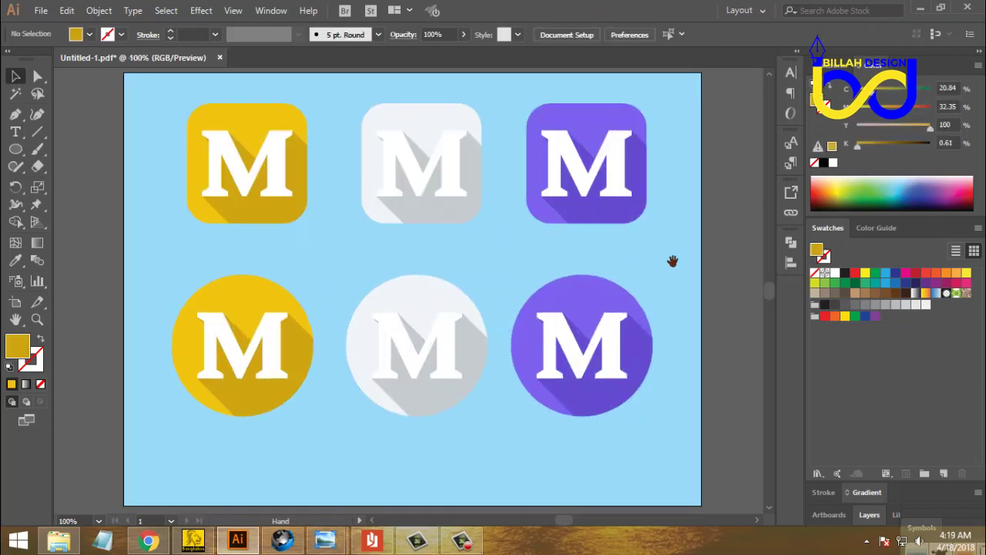